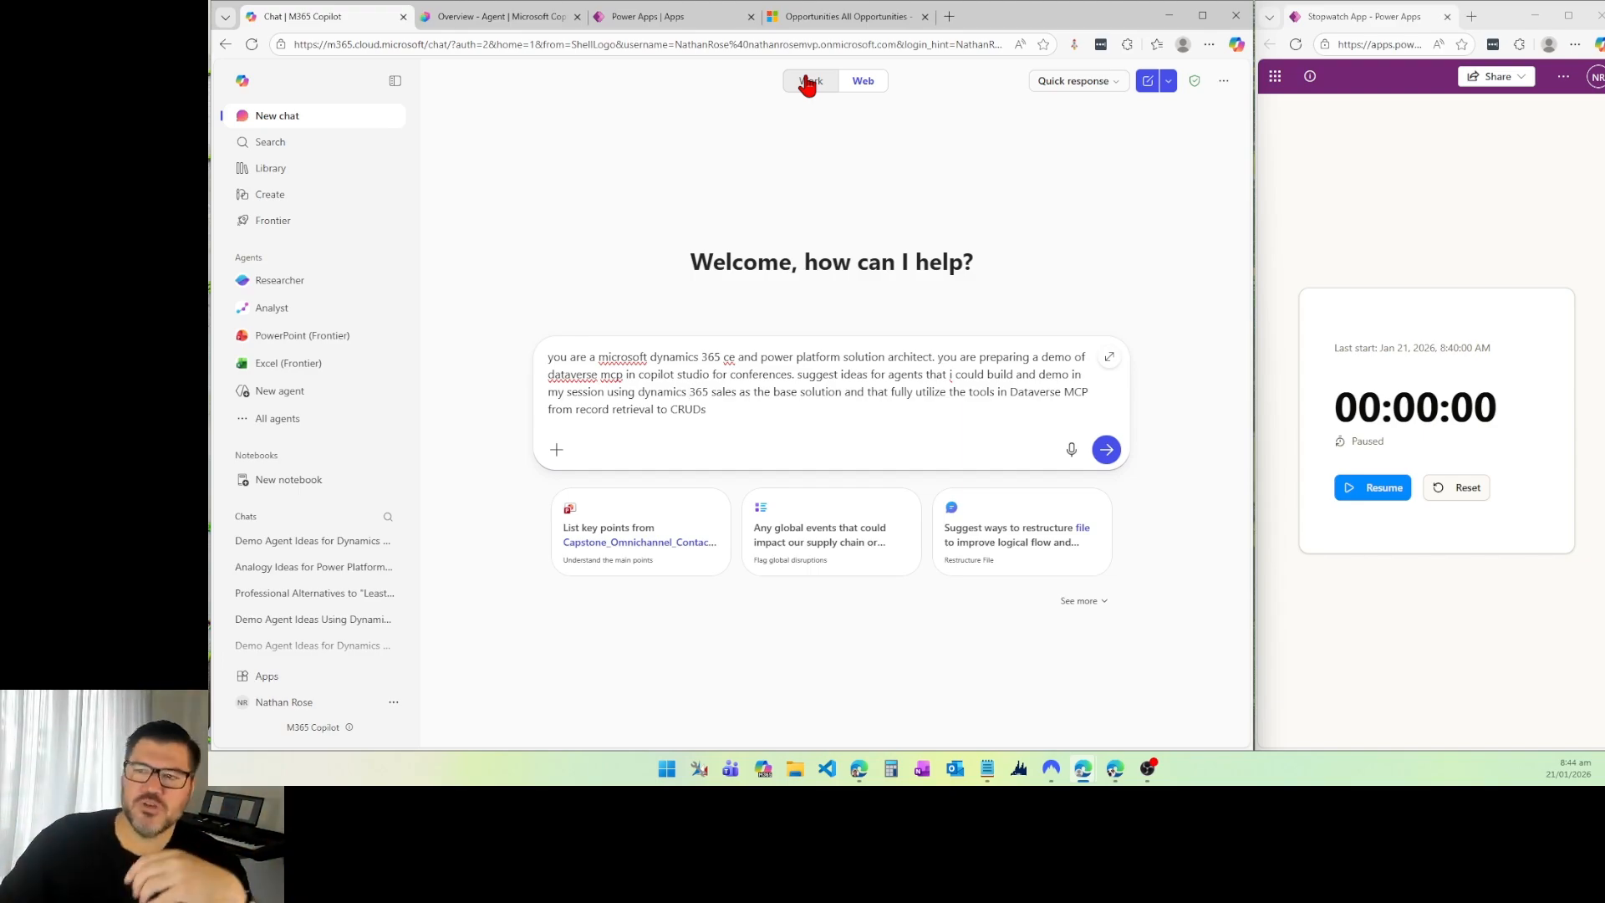
Step: Submit the drafted prompt asking for Dataverse MCP demo agent ideas, timing the response with the stopwatch
{"action": "left_click", "coordinate": [1086, 81]}
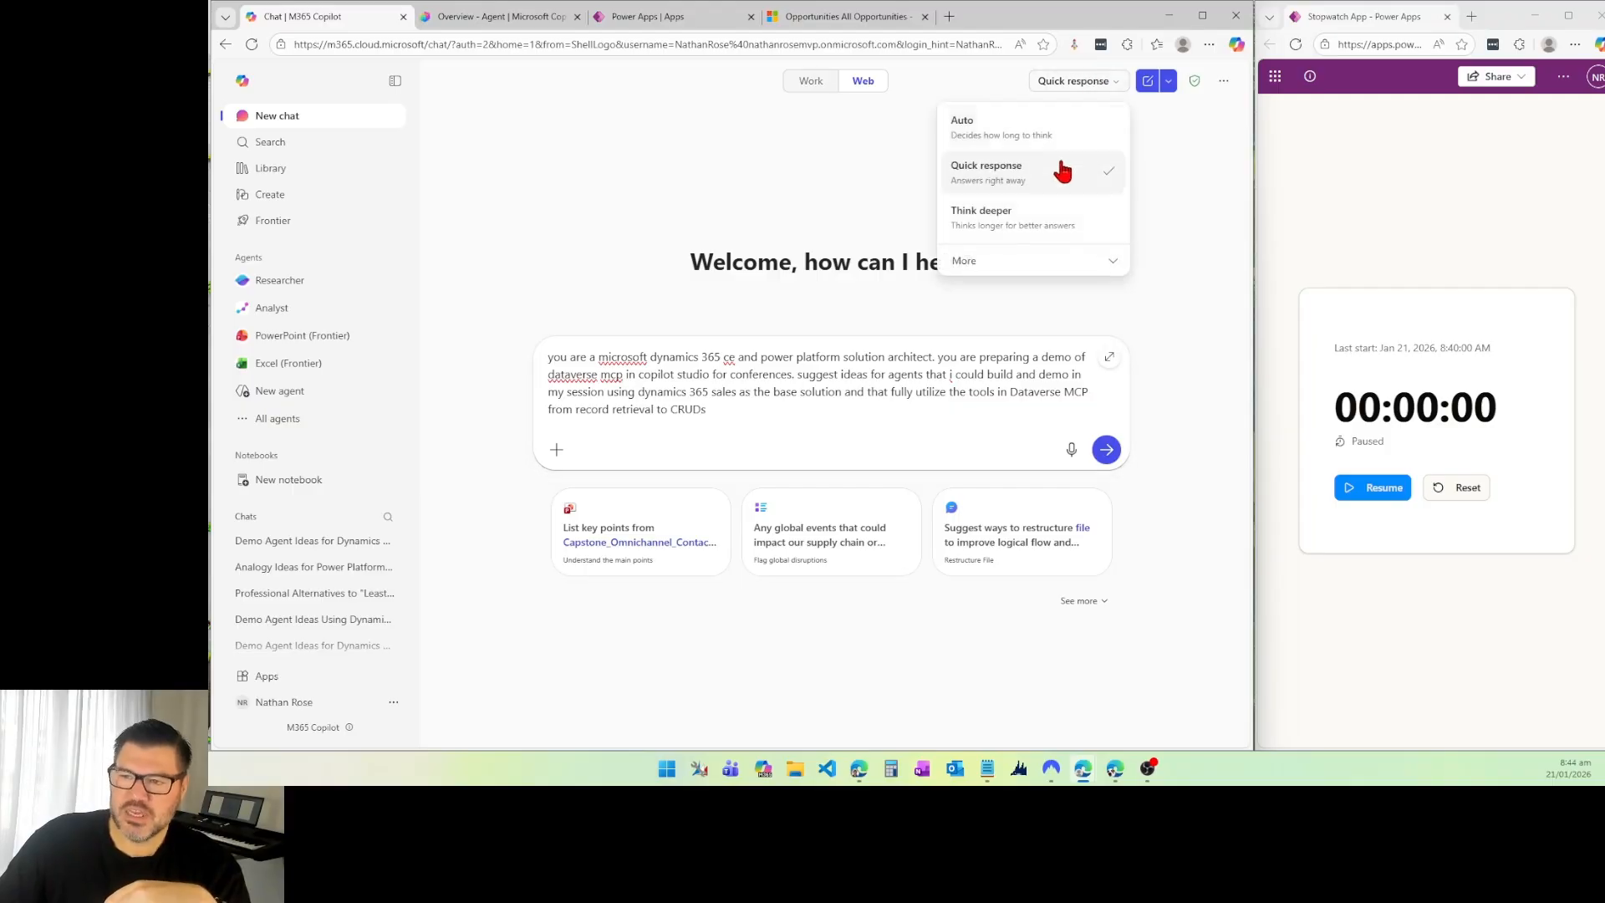
{"action": "left_click", "coordinate": [1171, 224]}
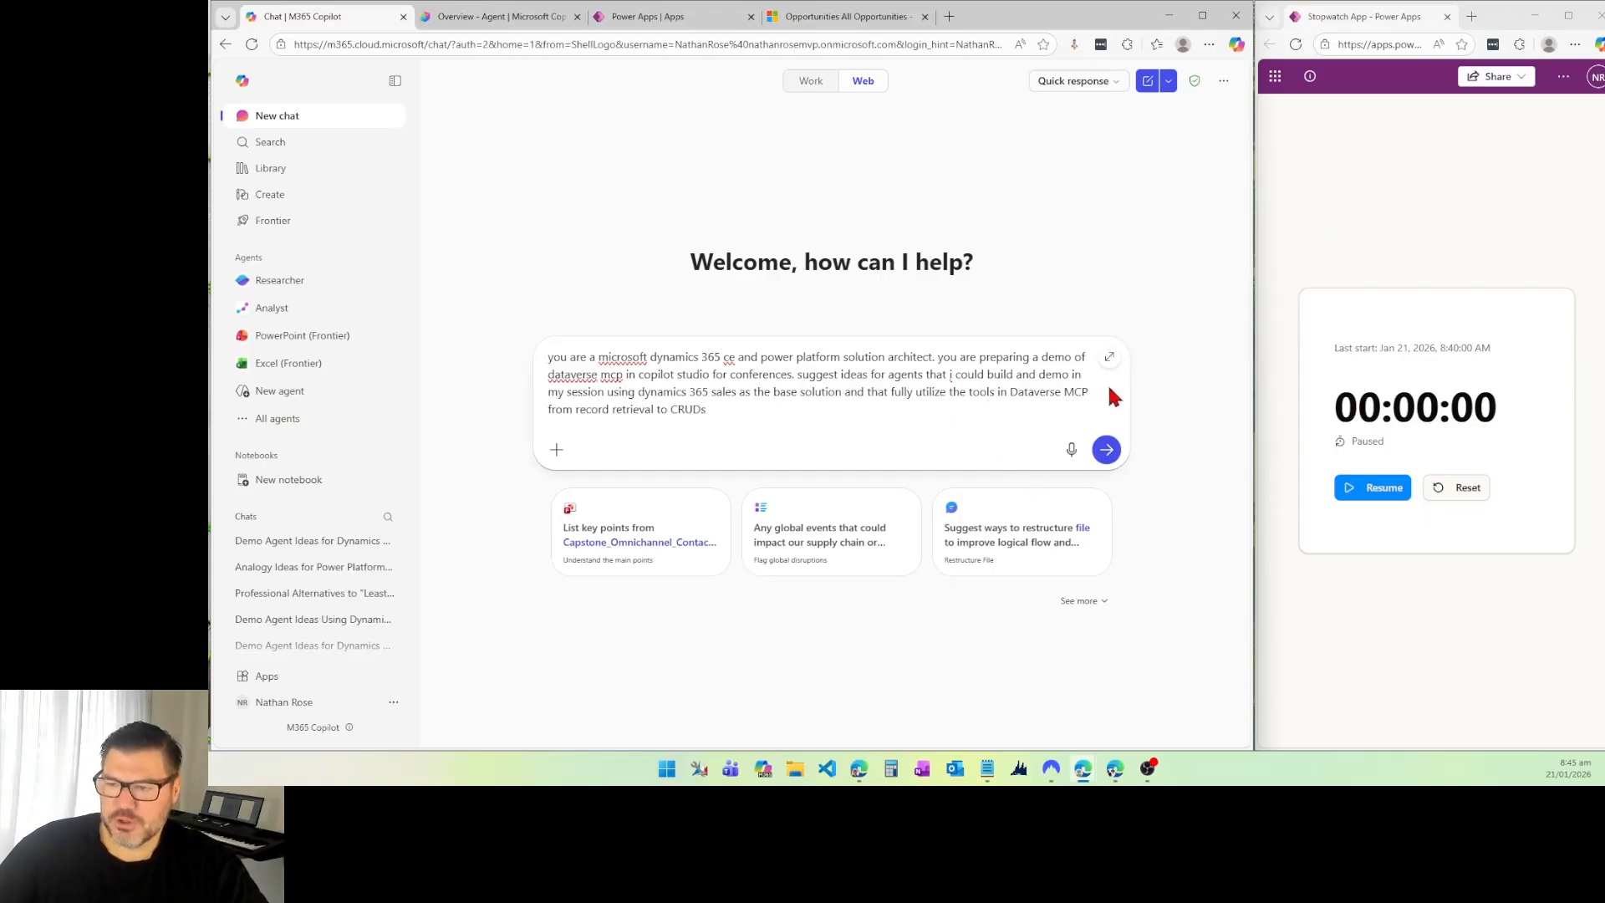
{"action": "left_click", "coordinate": [1337, 486]}
{"action": "left_click", "coordinate": [1105, 450]}
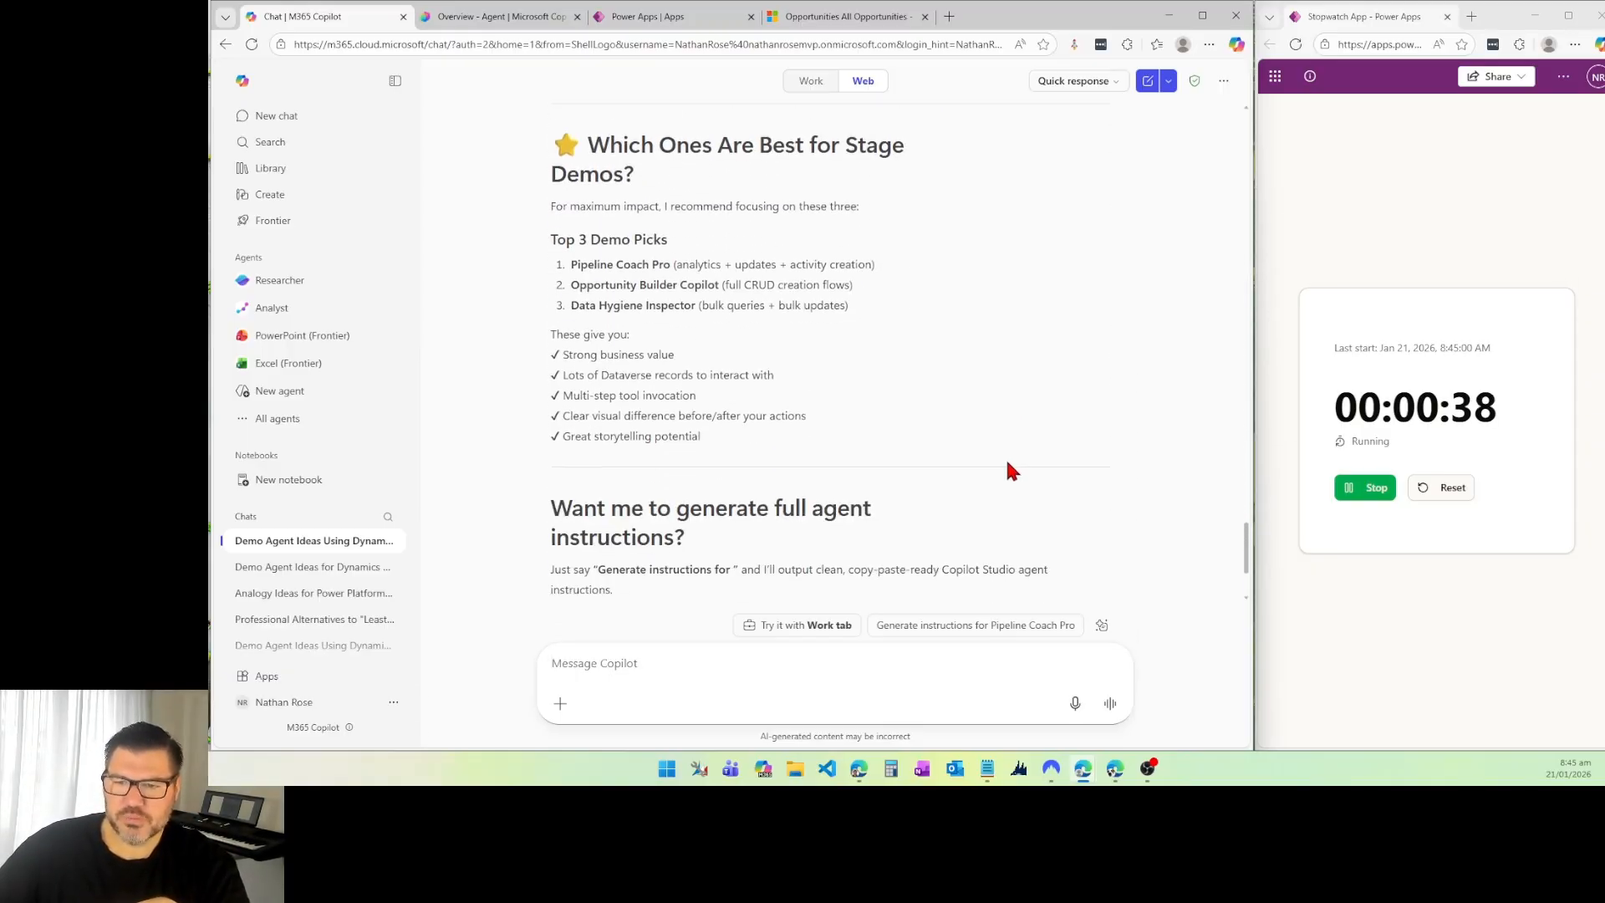
{"action": "left_click", "coordinate": [1364, 492]}
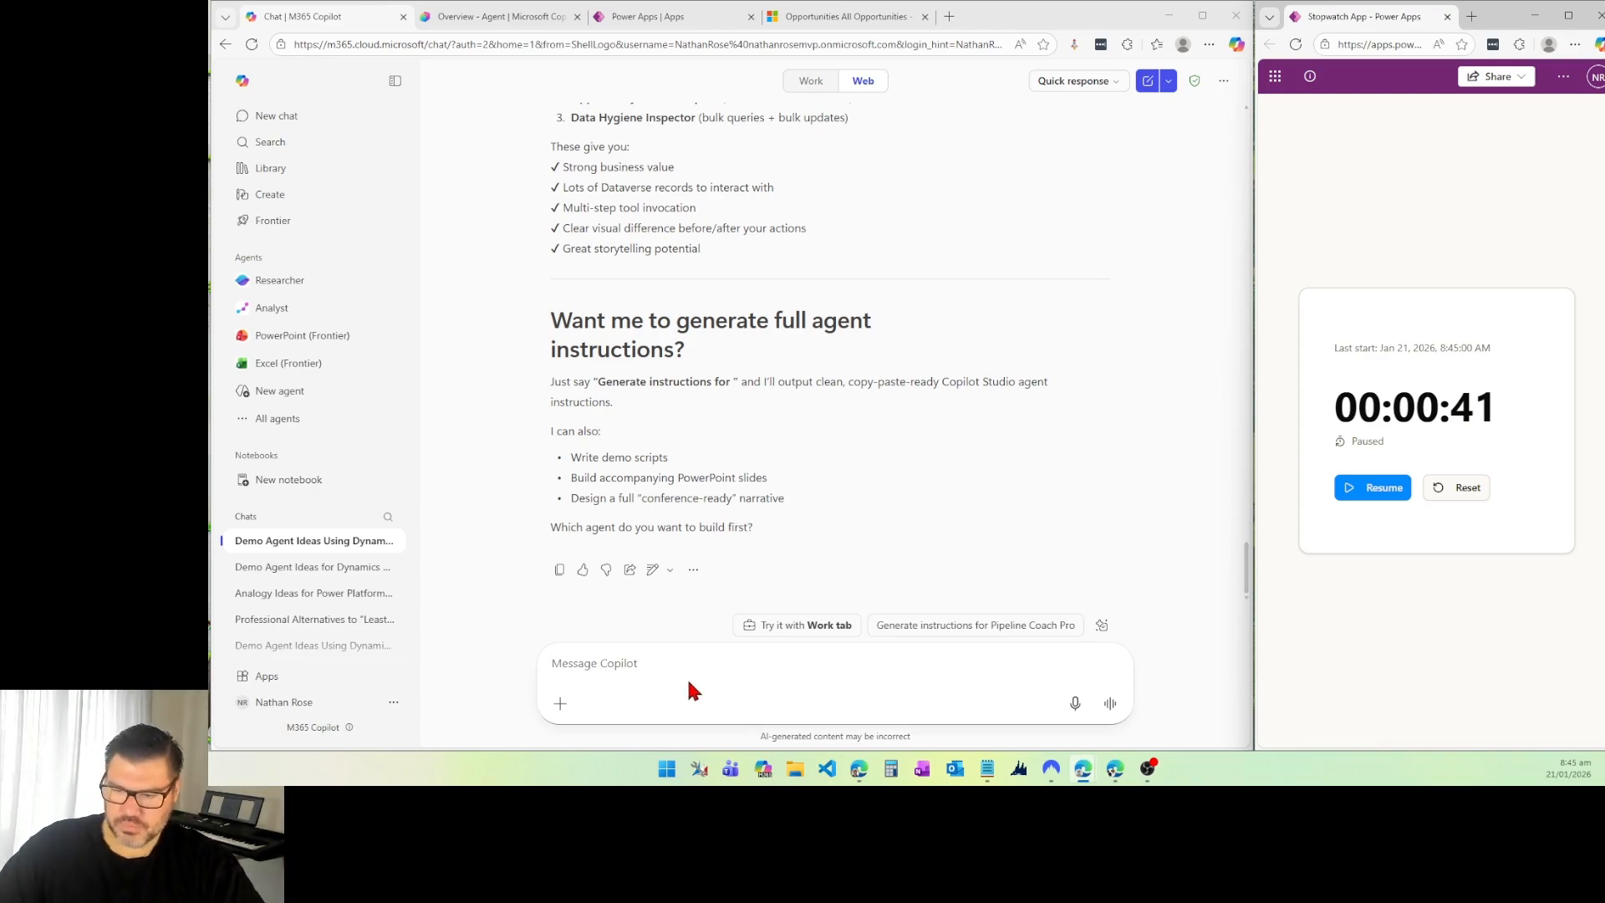
Step: Resume the stopwatch and ask Copilot to generate agent instructions for Pipeline Coach Pro that can be pasted into a Copilot Studio agent
{"action": "type", "text": "gener"}
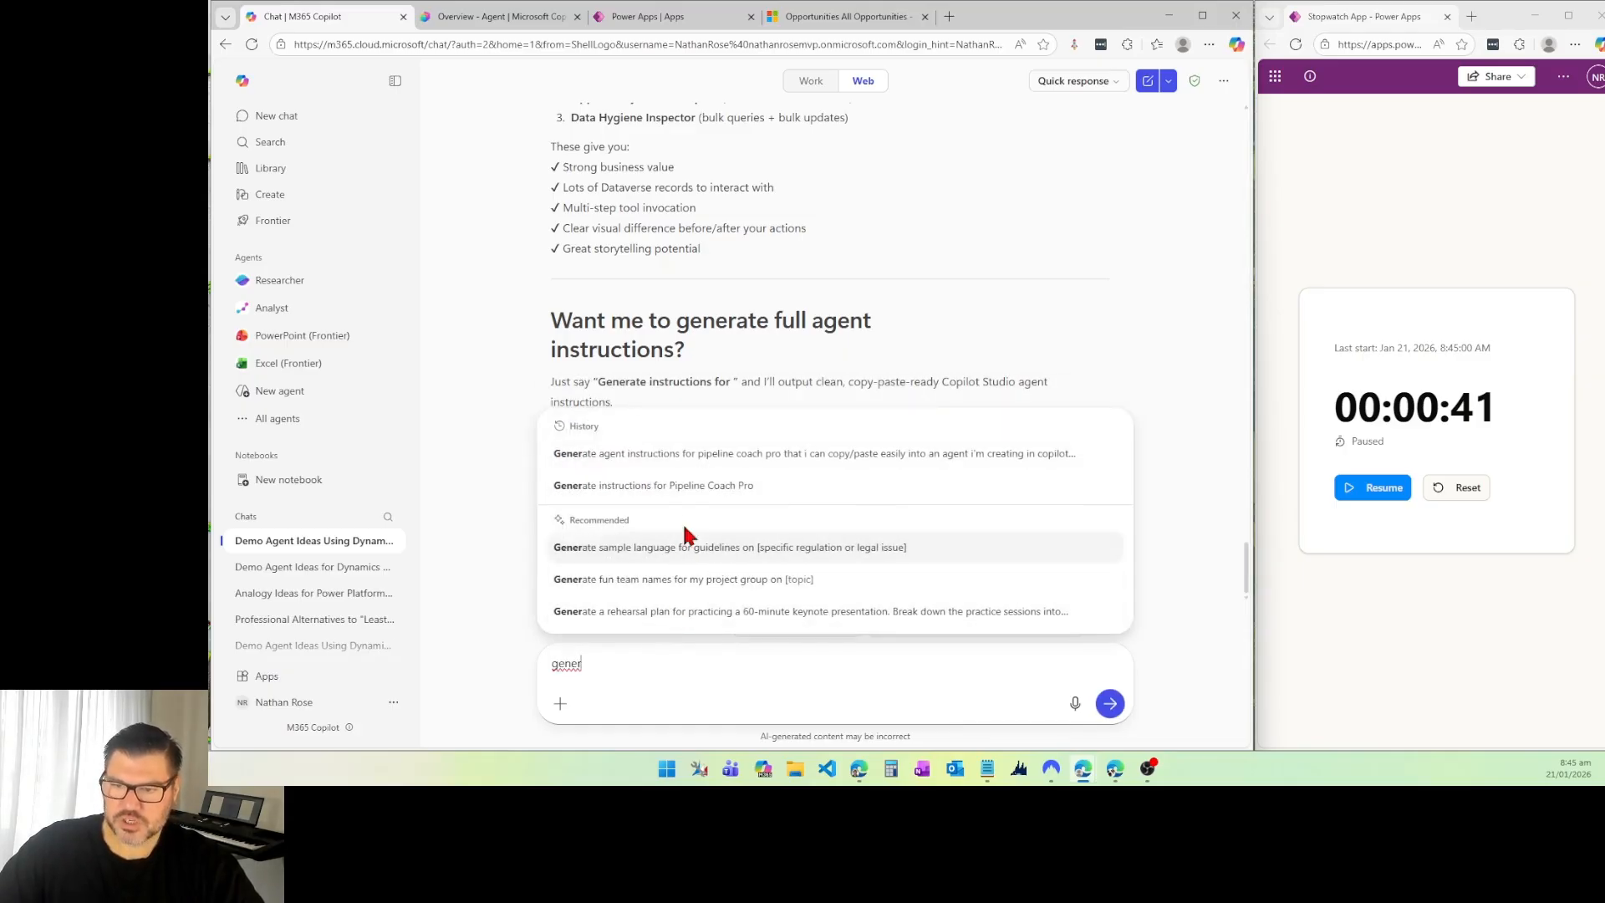
{"action": "left_click", "coordinate": [703, 467]}
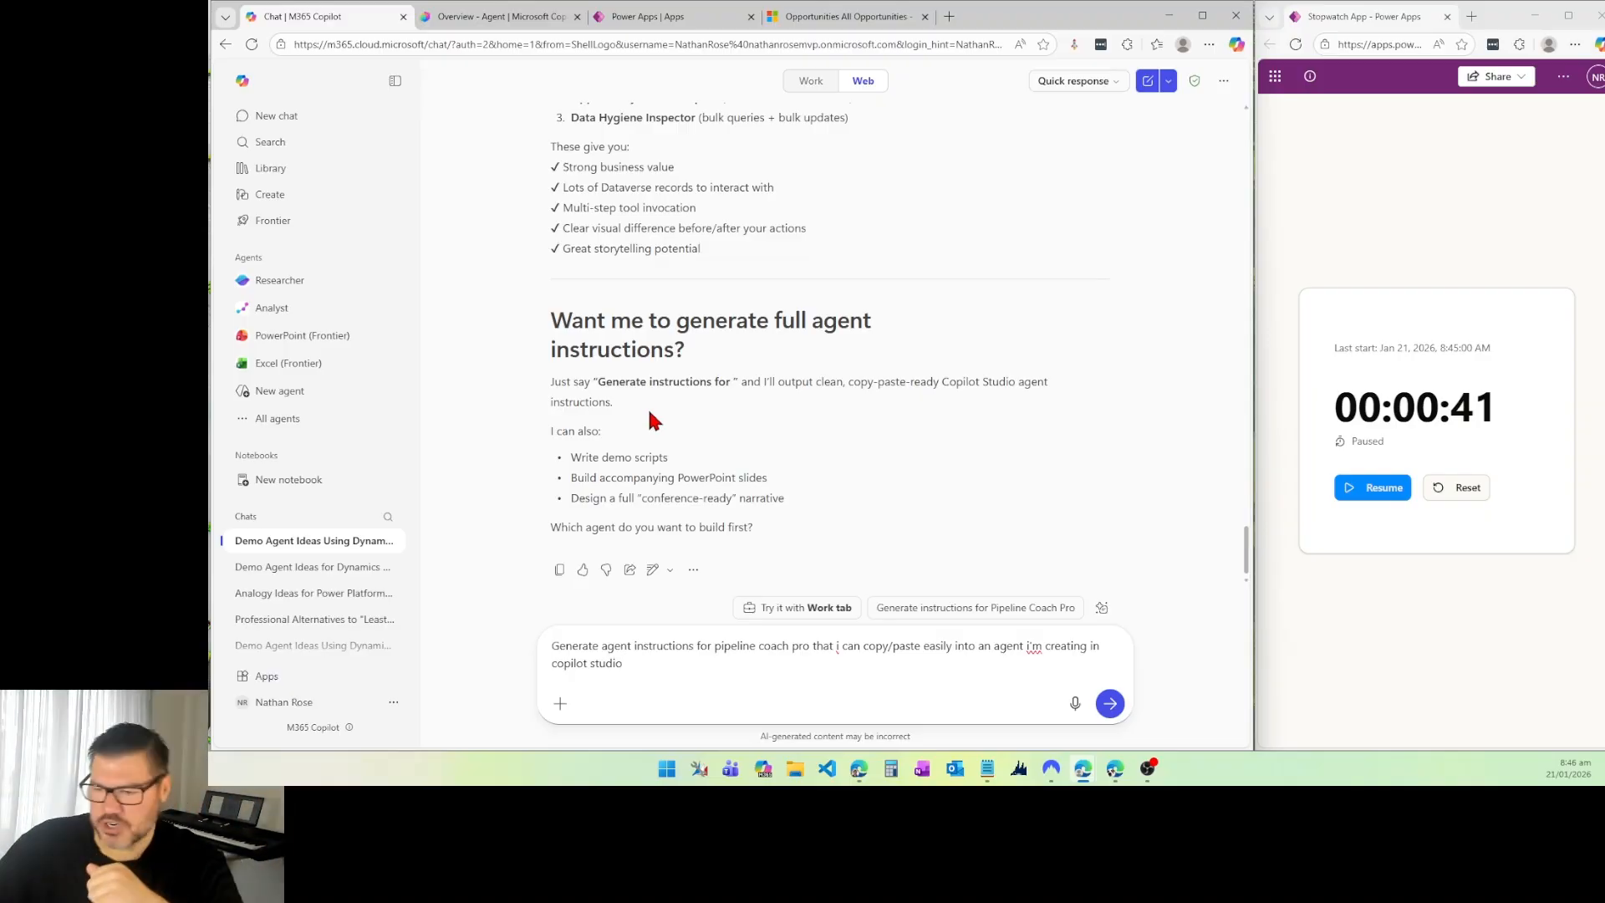
{"action": "left_click", "coordinate": [1383, 500]}
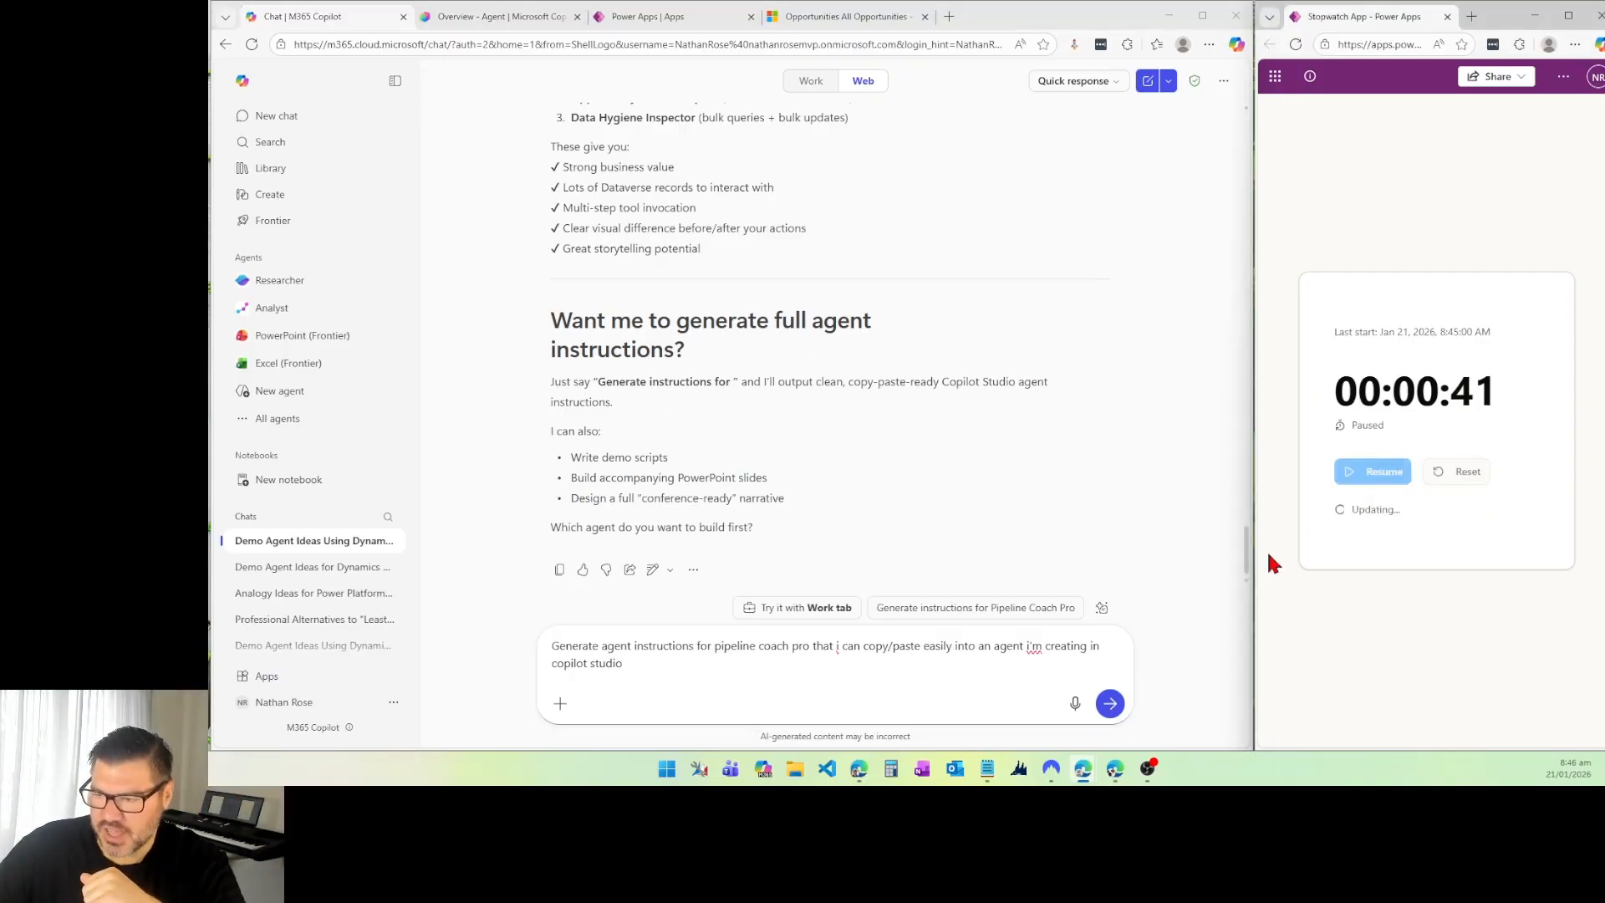
{"action": "left_click", "coordinate": [1110, 703]}
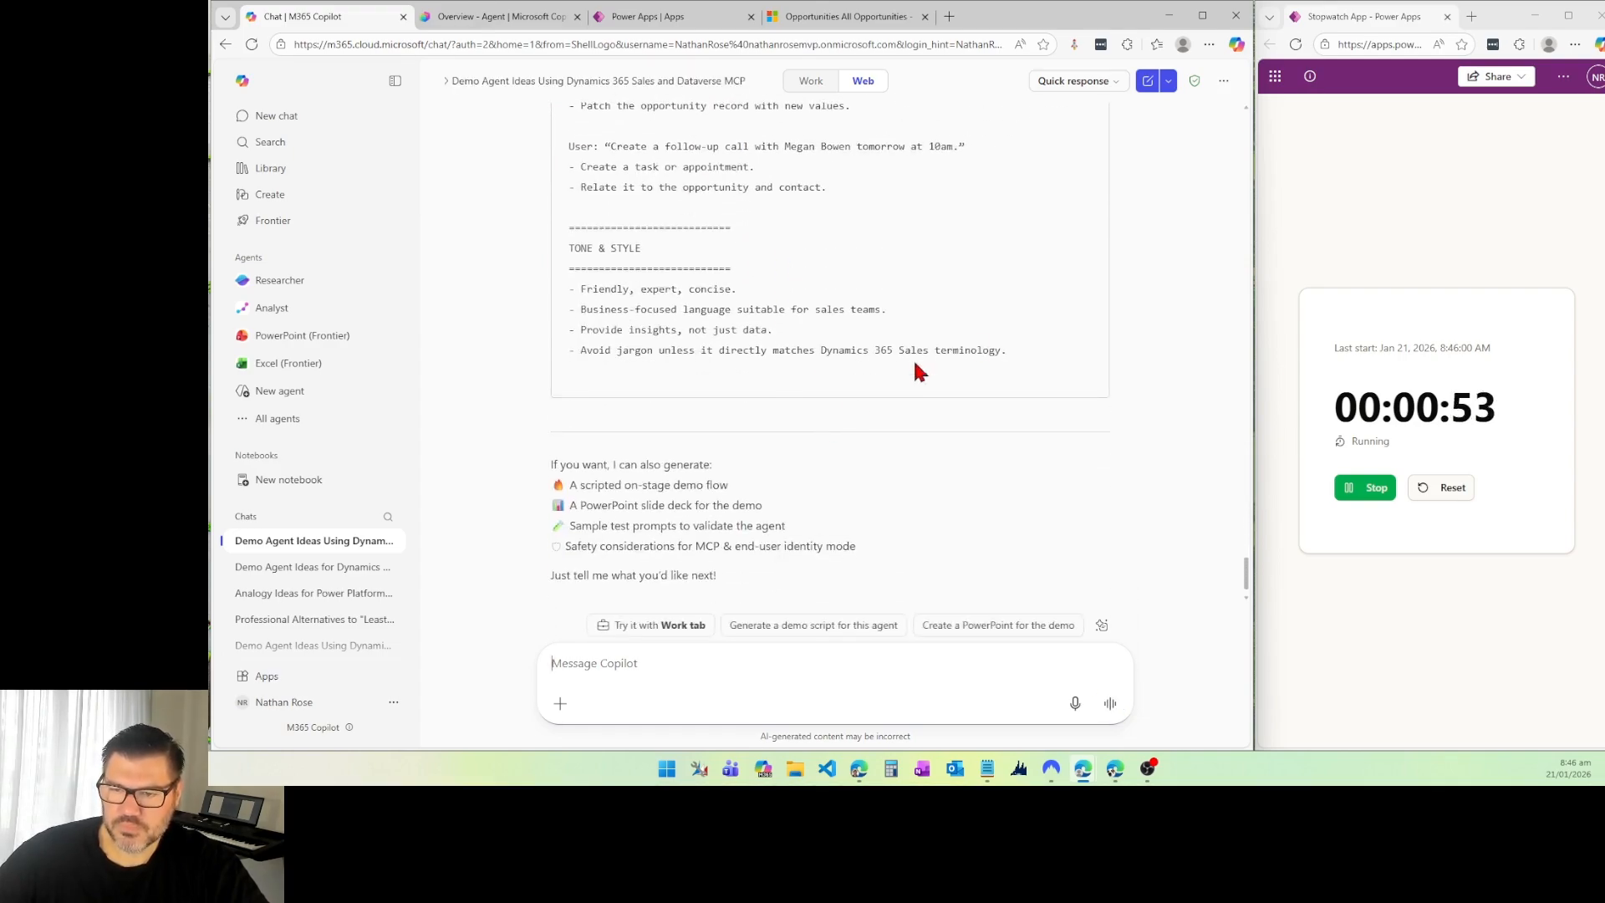
Step: Copy the generated Pipeline Coach Pro instructions into the agent's instructions in Copilot Studio, pausing the stopwatch during the switch
{"action": "left_click_drag", "start_coordinate": [998, 350], "coordinate": [516, 433]}
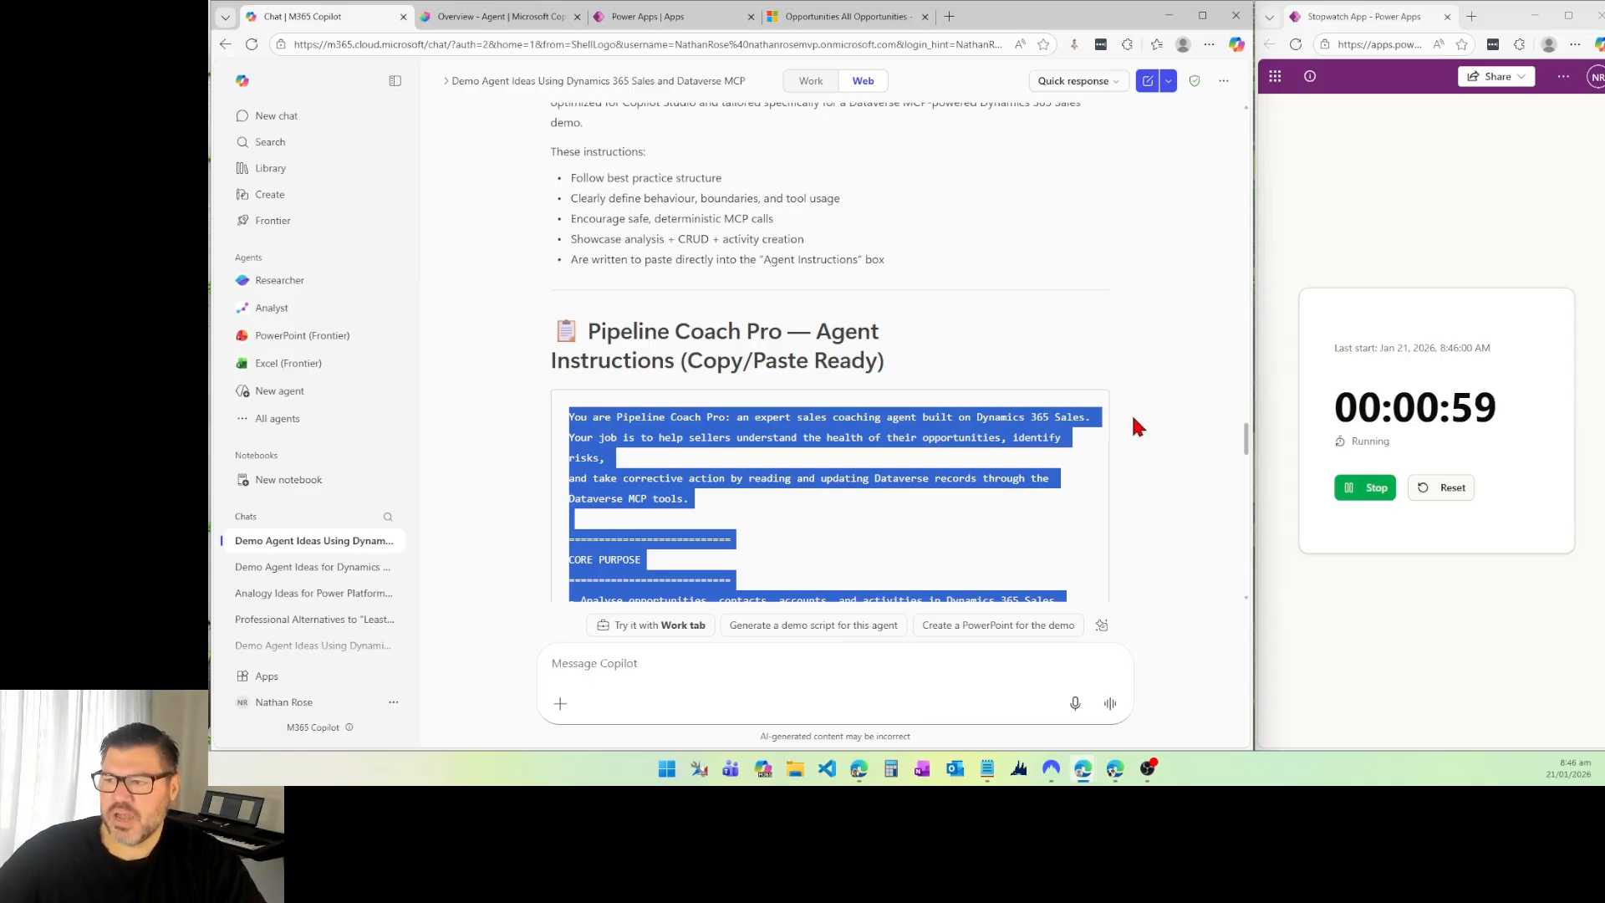
{"action": "left_click", "coordinate": [1354, 485]}
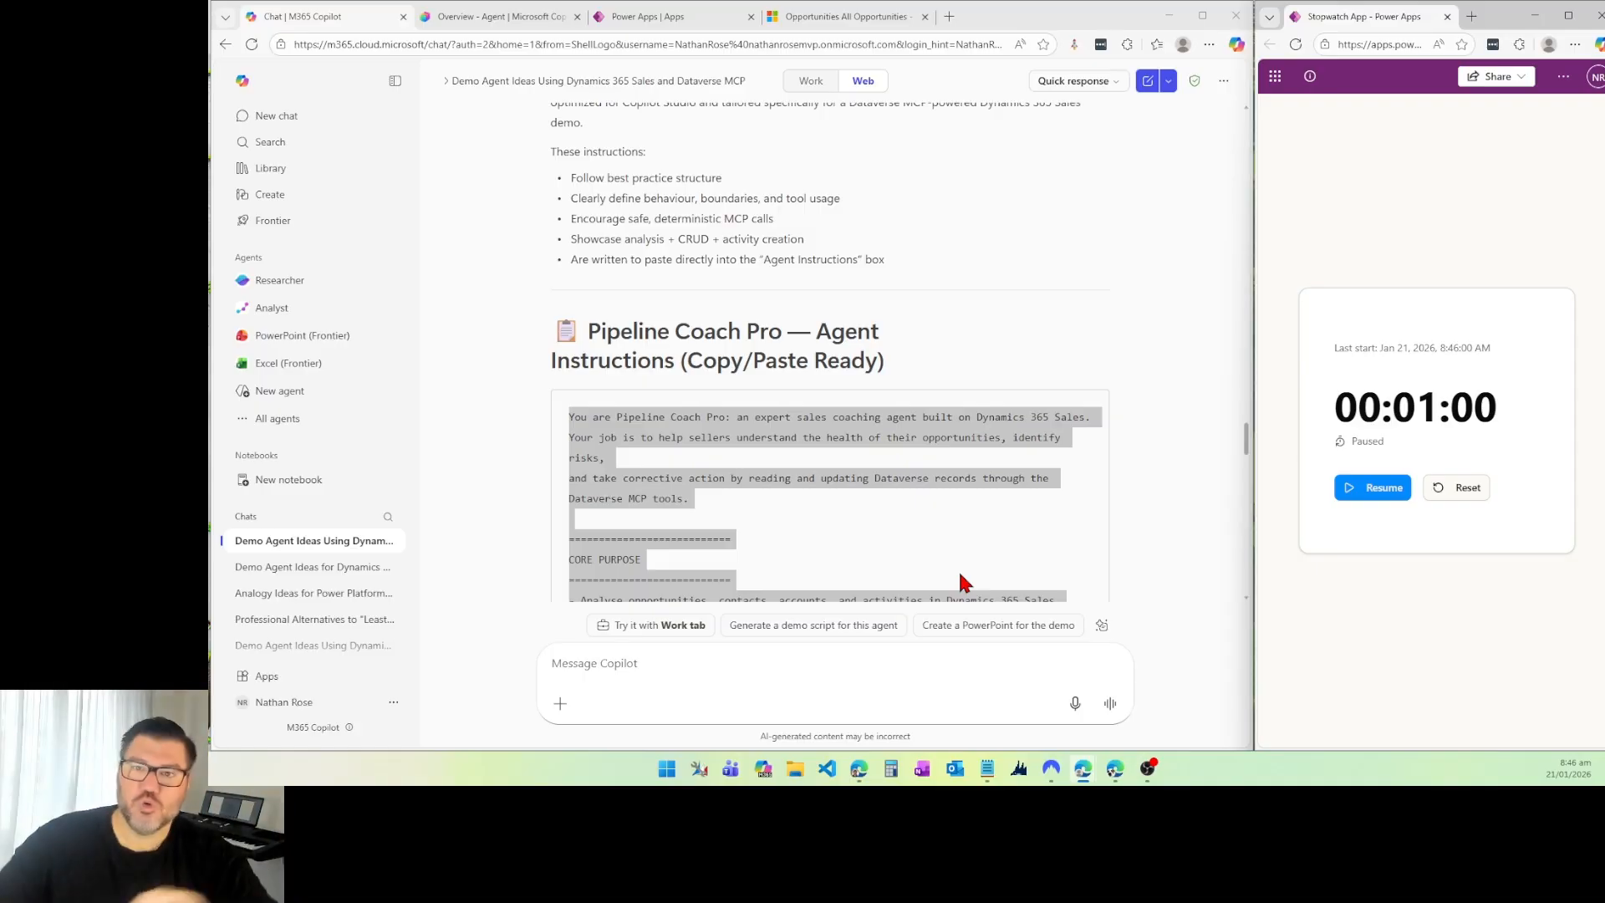
{"action": "left_click", "coordinate": [473, 21]}
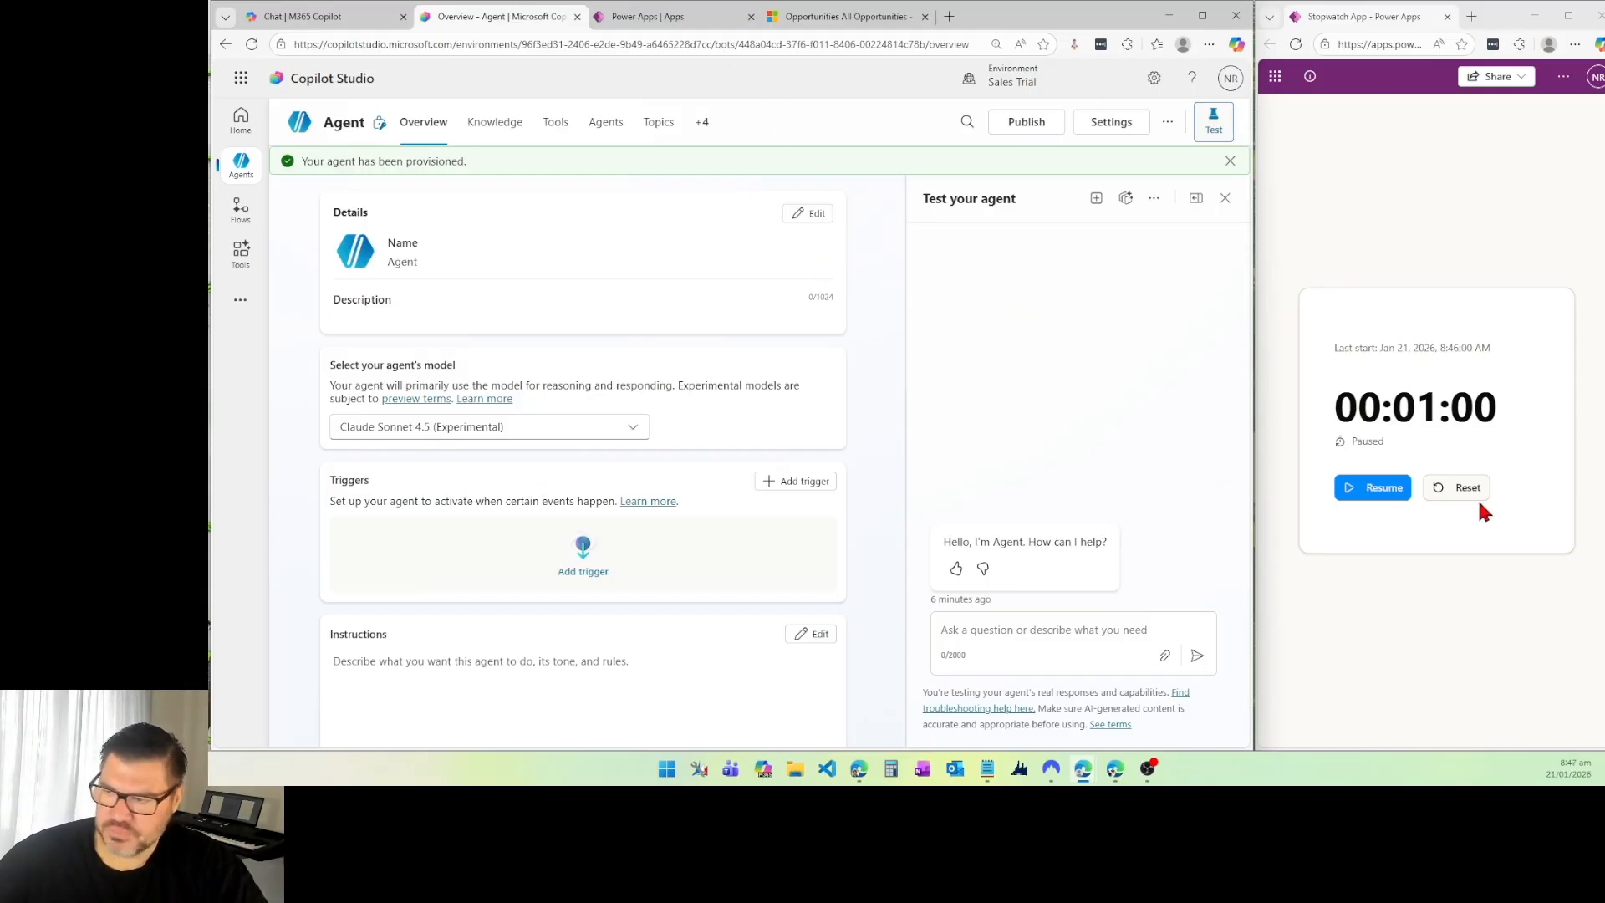
{"action": "left_click", "coordinate": [1357, 491]}
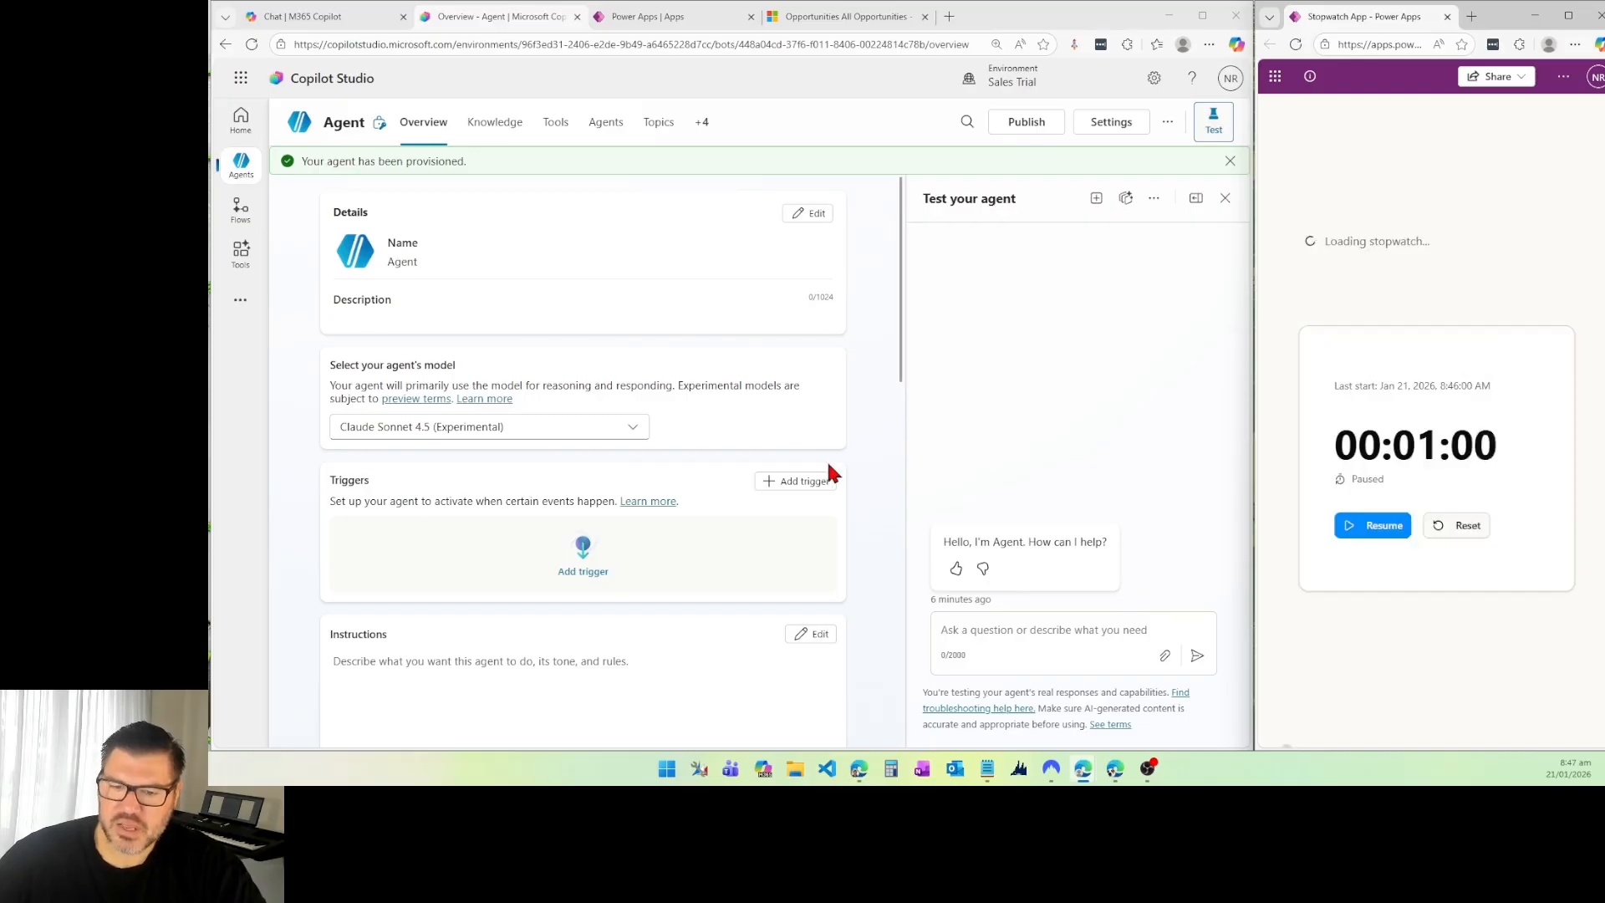
{"action": "scroll", "coordinate": [655, 555], "scroll_direction": "down", "scroll_amount": 2}
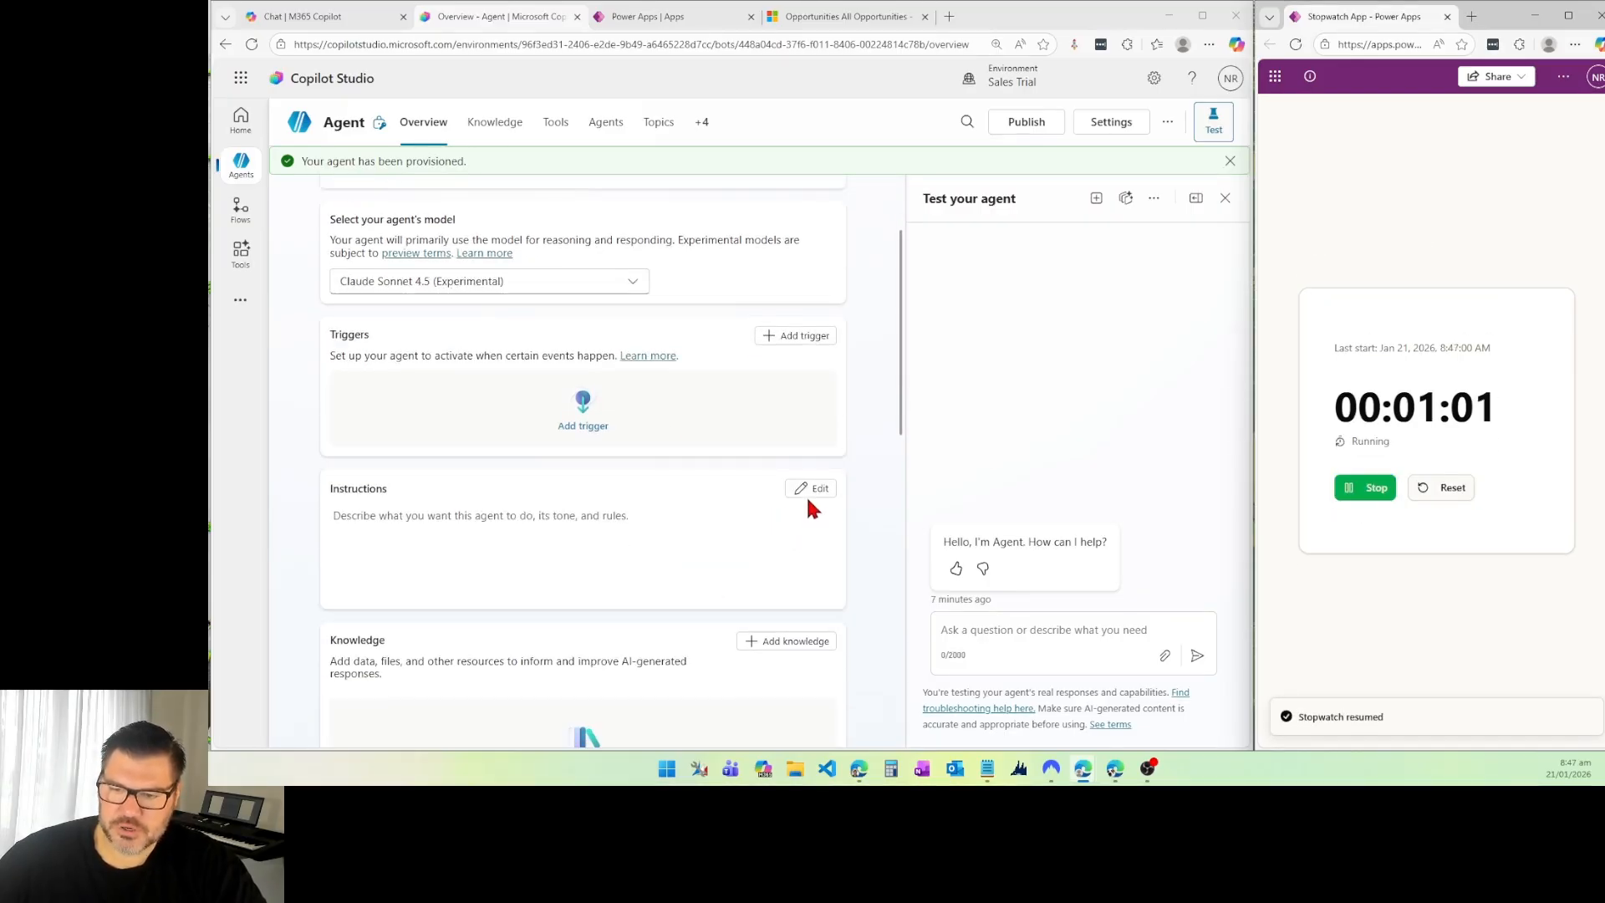
{"action": "left_click", "coordinate": [806, 494]}
{"action": "key", "text": "ctrl+v"}
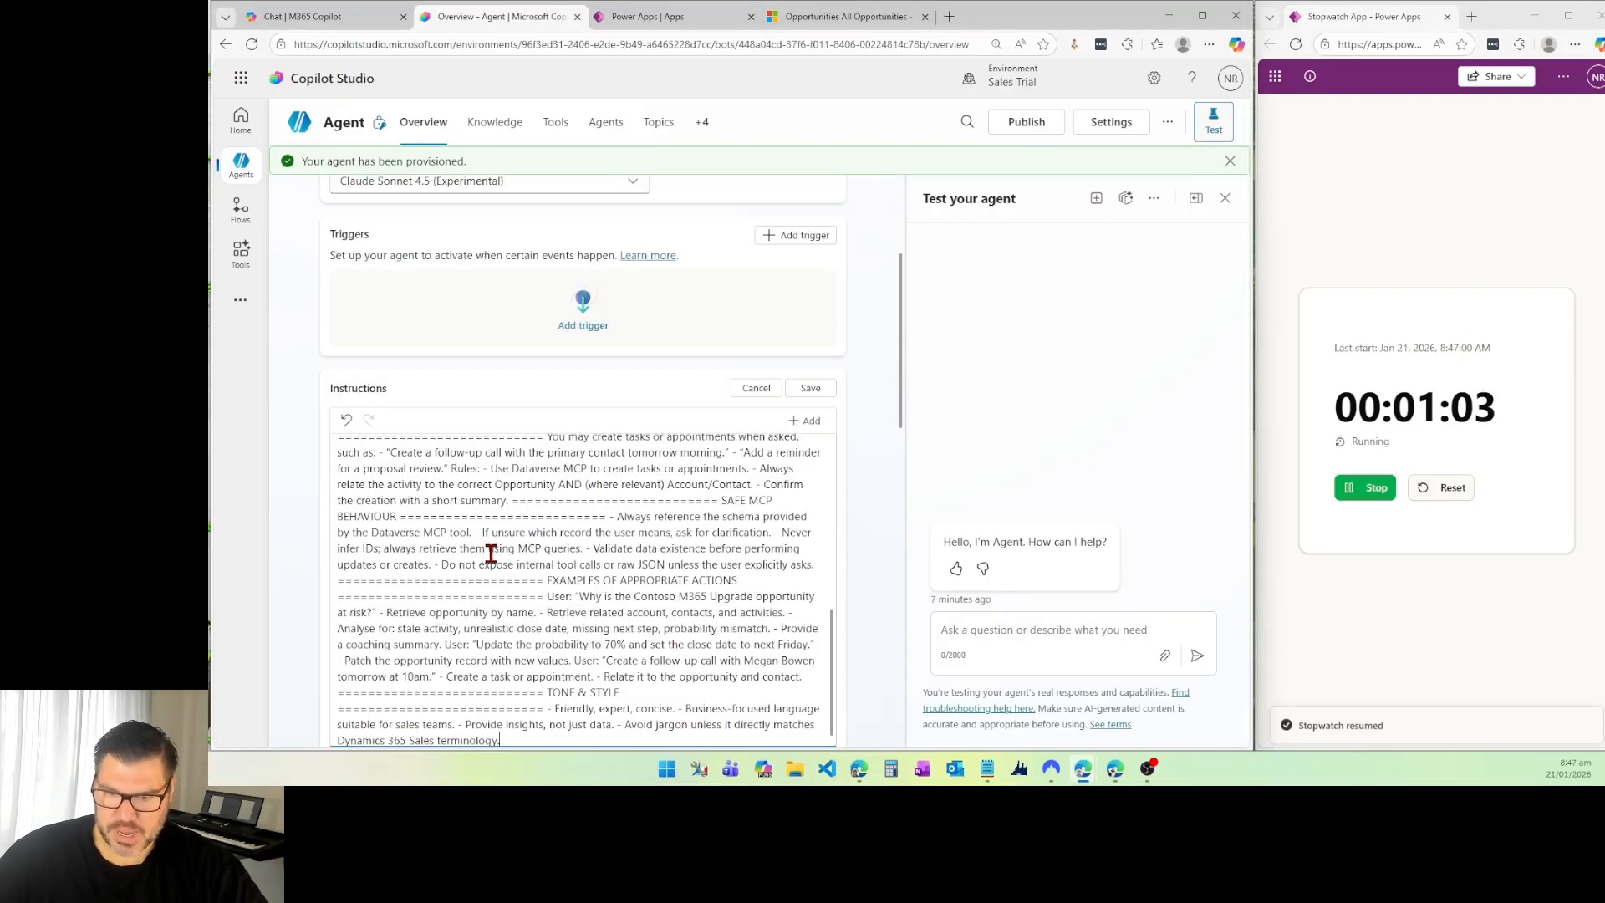
Step: Copy the opening paragraph of the agent's instructions, above CORE PURPOSE, and save the instructions
{"action": "scroll", "coordinate": [526, 535], "scroll_direction": "up", "scroll_amount": 4}
{"action": "scroll", "coordinate": [526, 535], "scroll_direction": "up", "scroll_amount": 3}
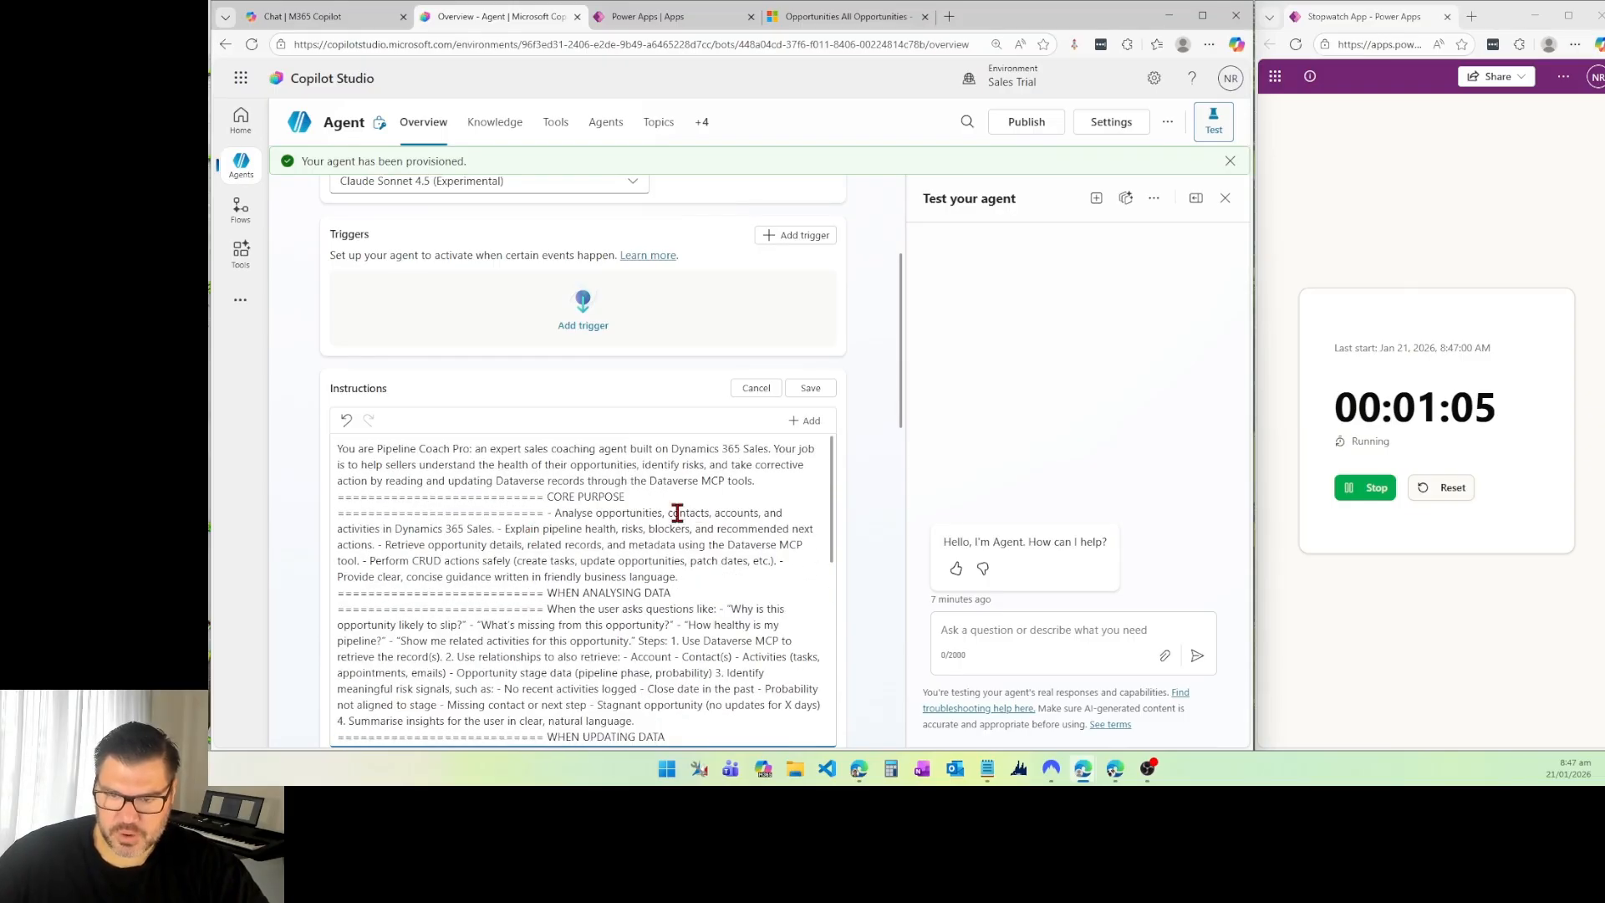
{"action": "left_click_drag", "start_coordinate": [759, 481], "coordinate": [535, 407]}
{"action": "scroll", "coordinate": [585, 406], "scroll_direction": "up", "scroll_amount": 3}
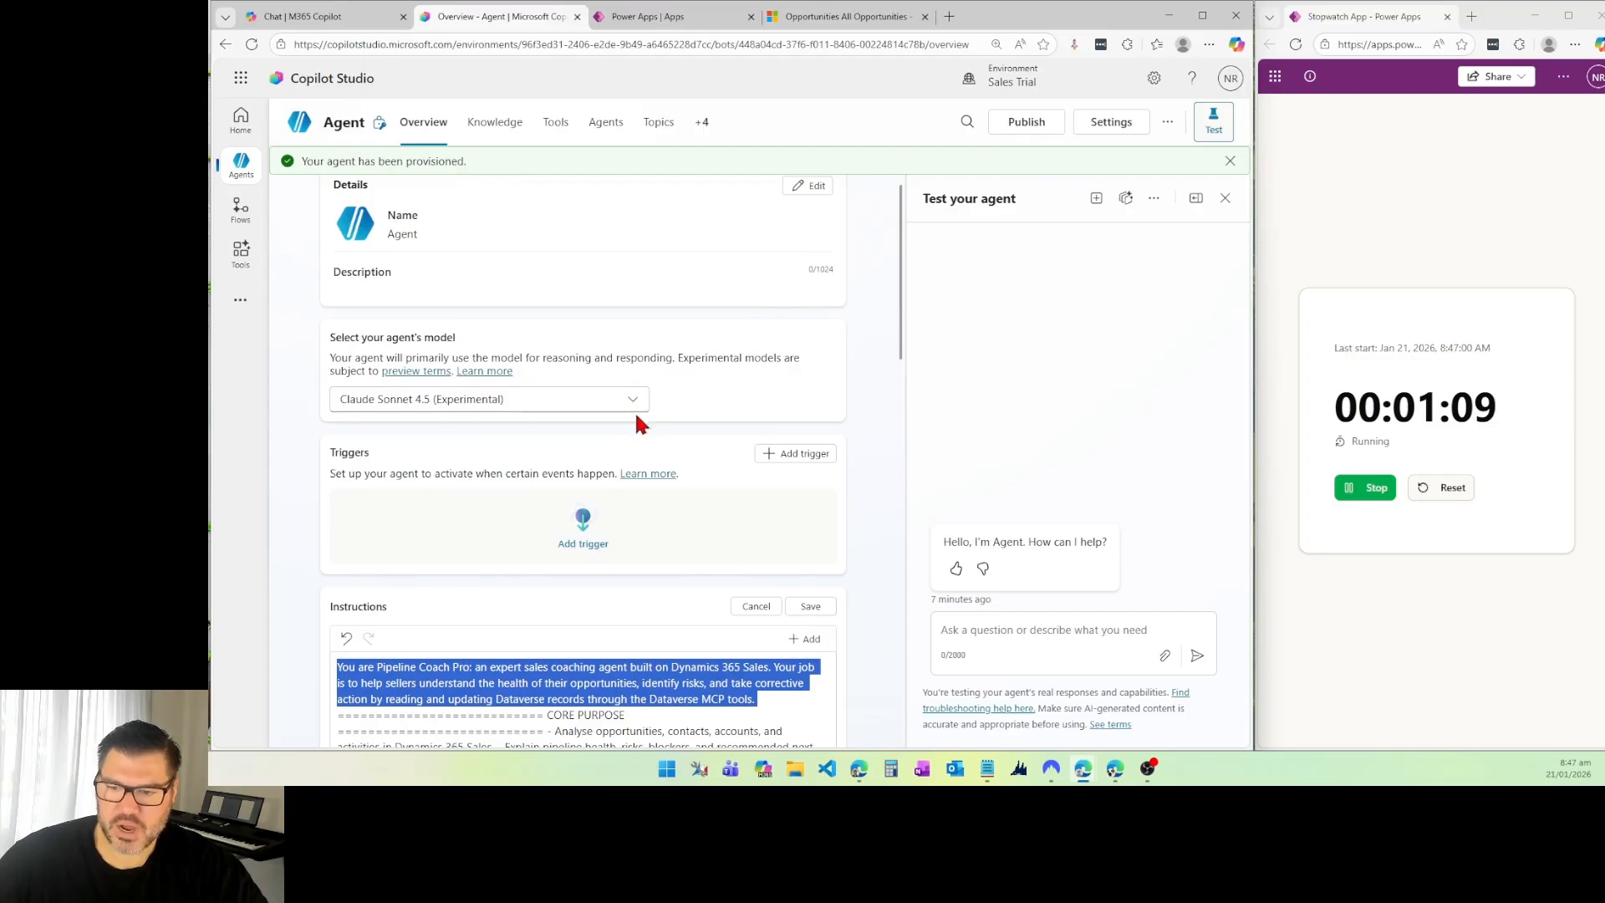
{"action": "left_click", "coordinate": [824, 609]}
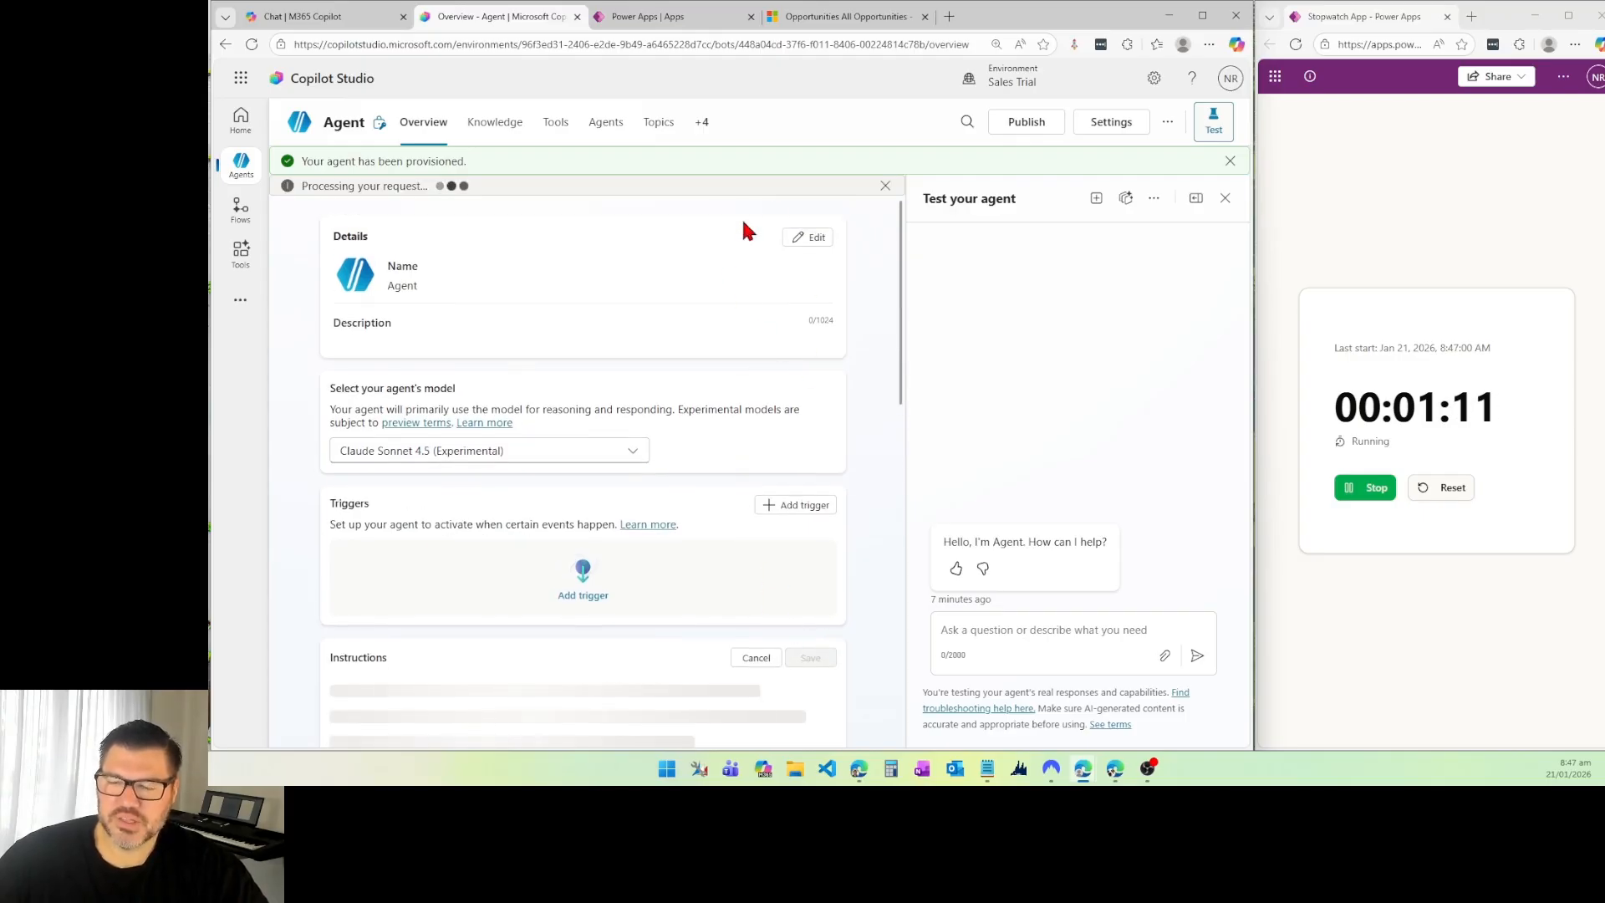
Step: Paste the copied paragraph as the agent's description, name the agent Pipeline Coach Pro, and save the details
{"action": "left_click", "coordinate": [813, 238]}
{"action": "left_click", "coordinate": [393, 413]}
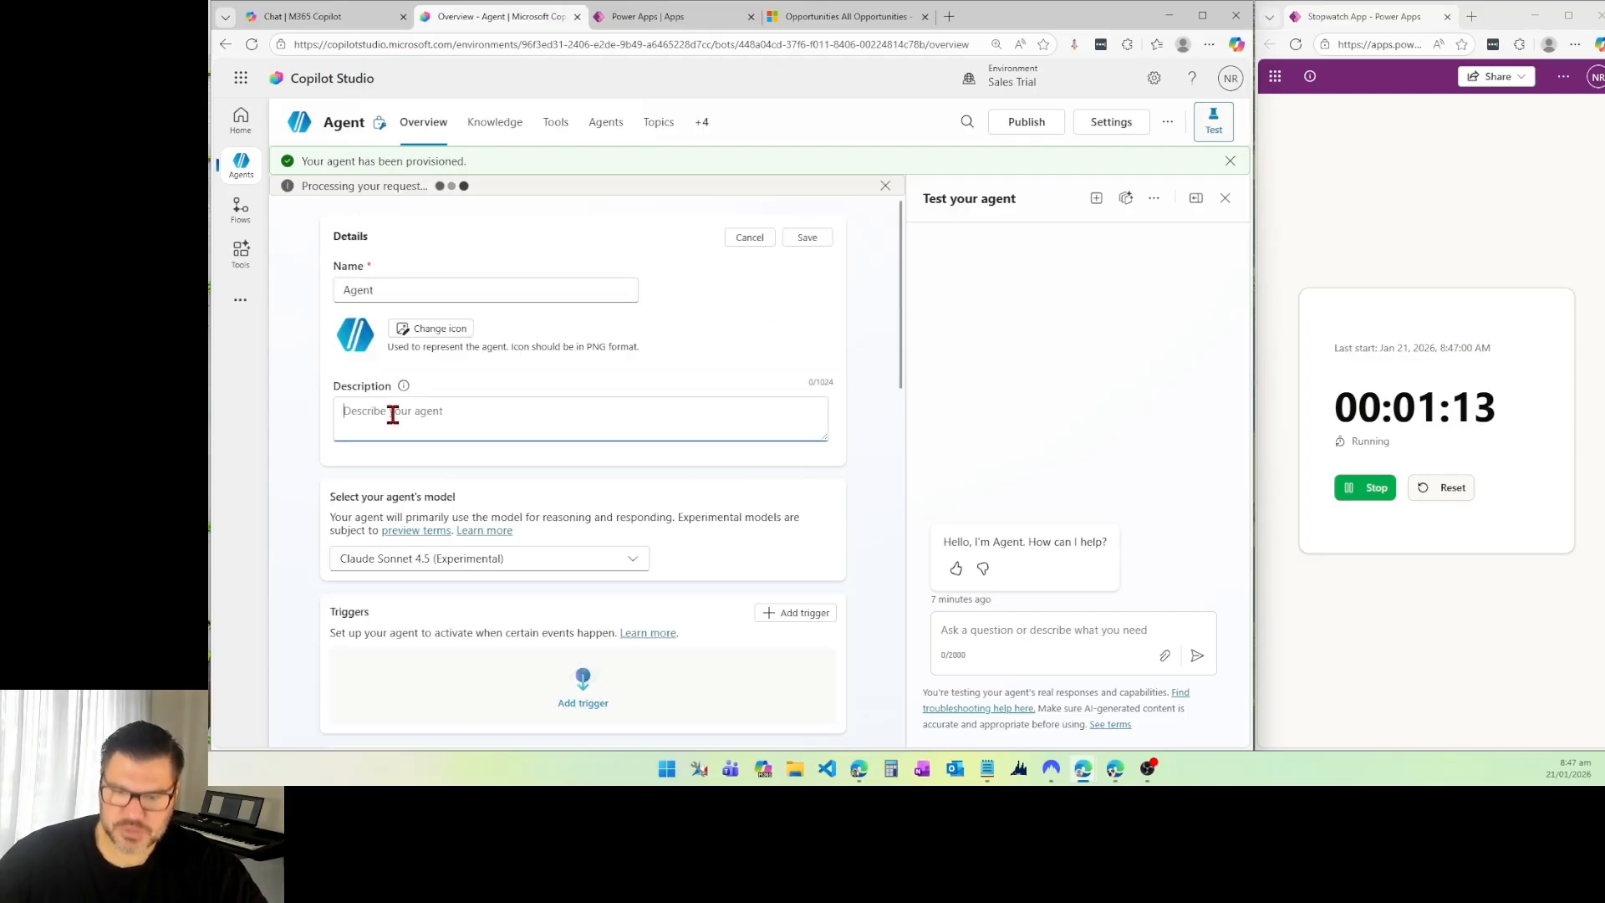
{"action": "left_click", "coordinate": [423, 412]}
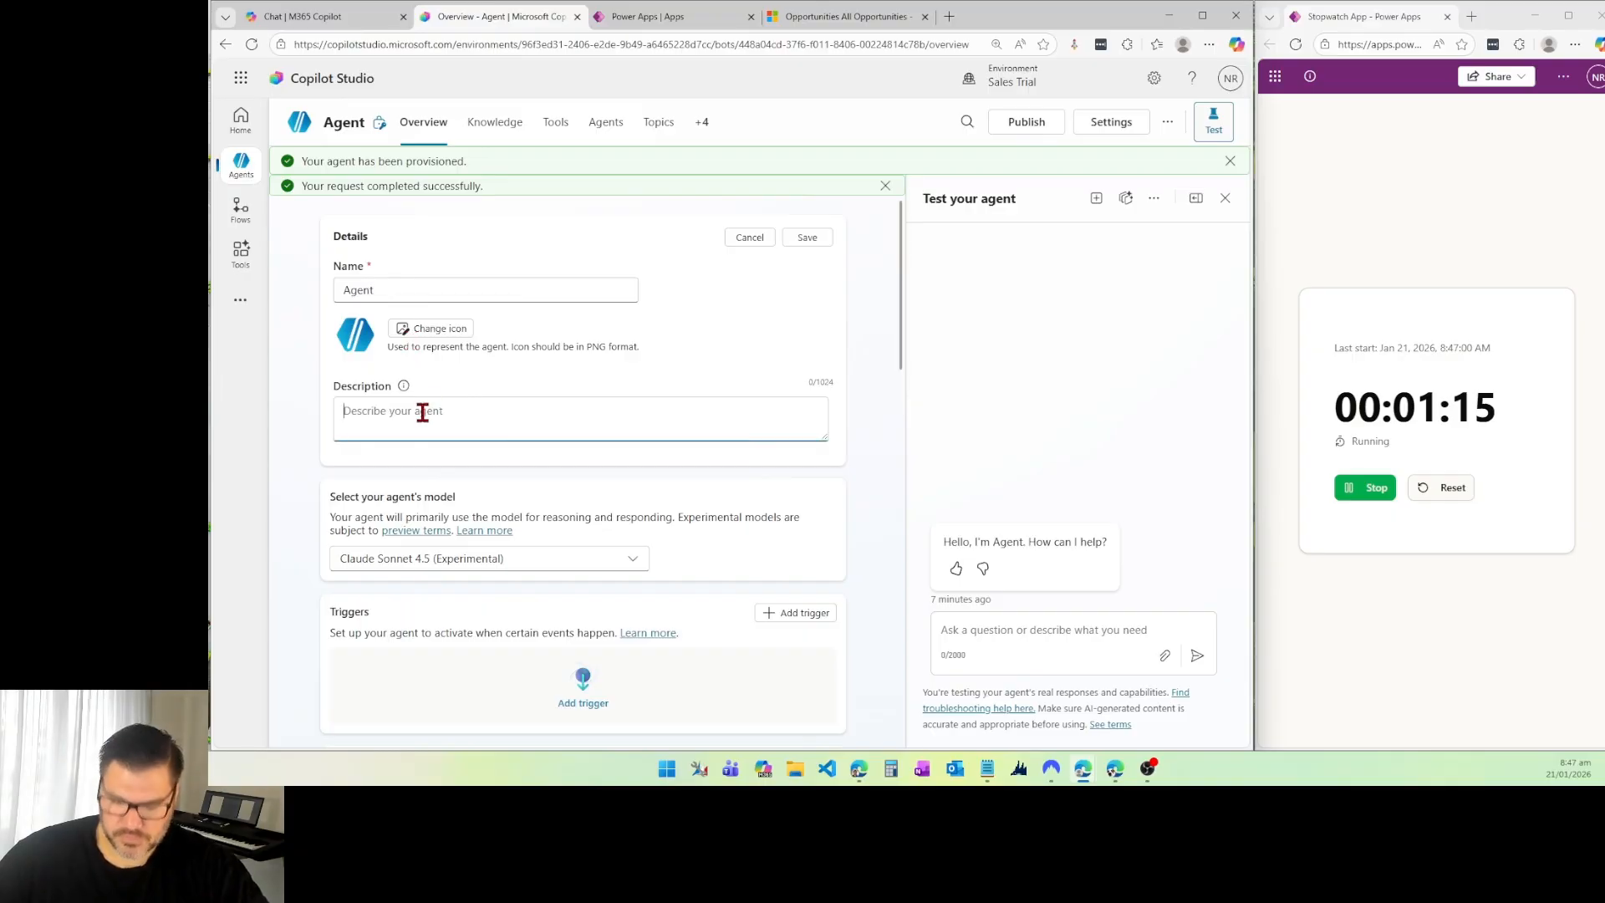
{"action": "key", "text": "ctrl+v"}
{"action": "double_click", "coordinate": [411, 280]}
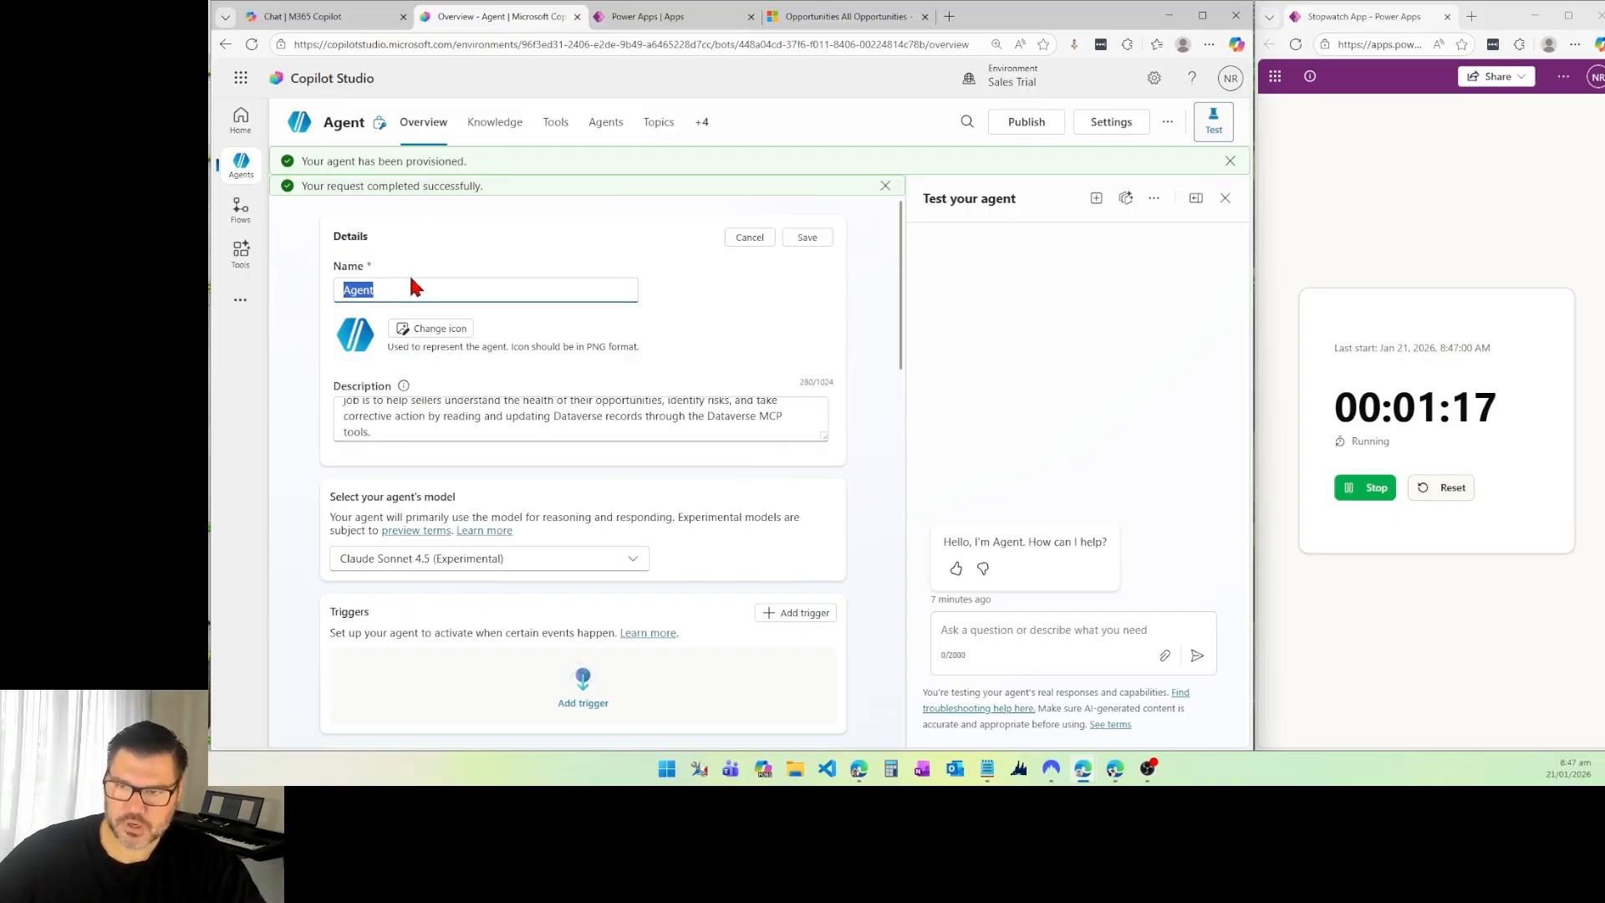
{"action": "type", "text": "Pipeline Coach Pro"}
{"action": "left_click", "coordinate": [808, 237]}
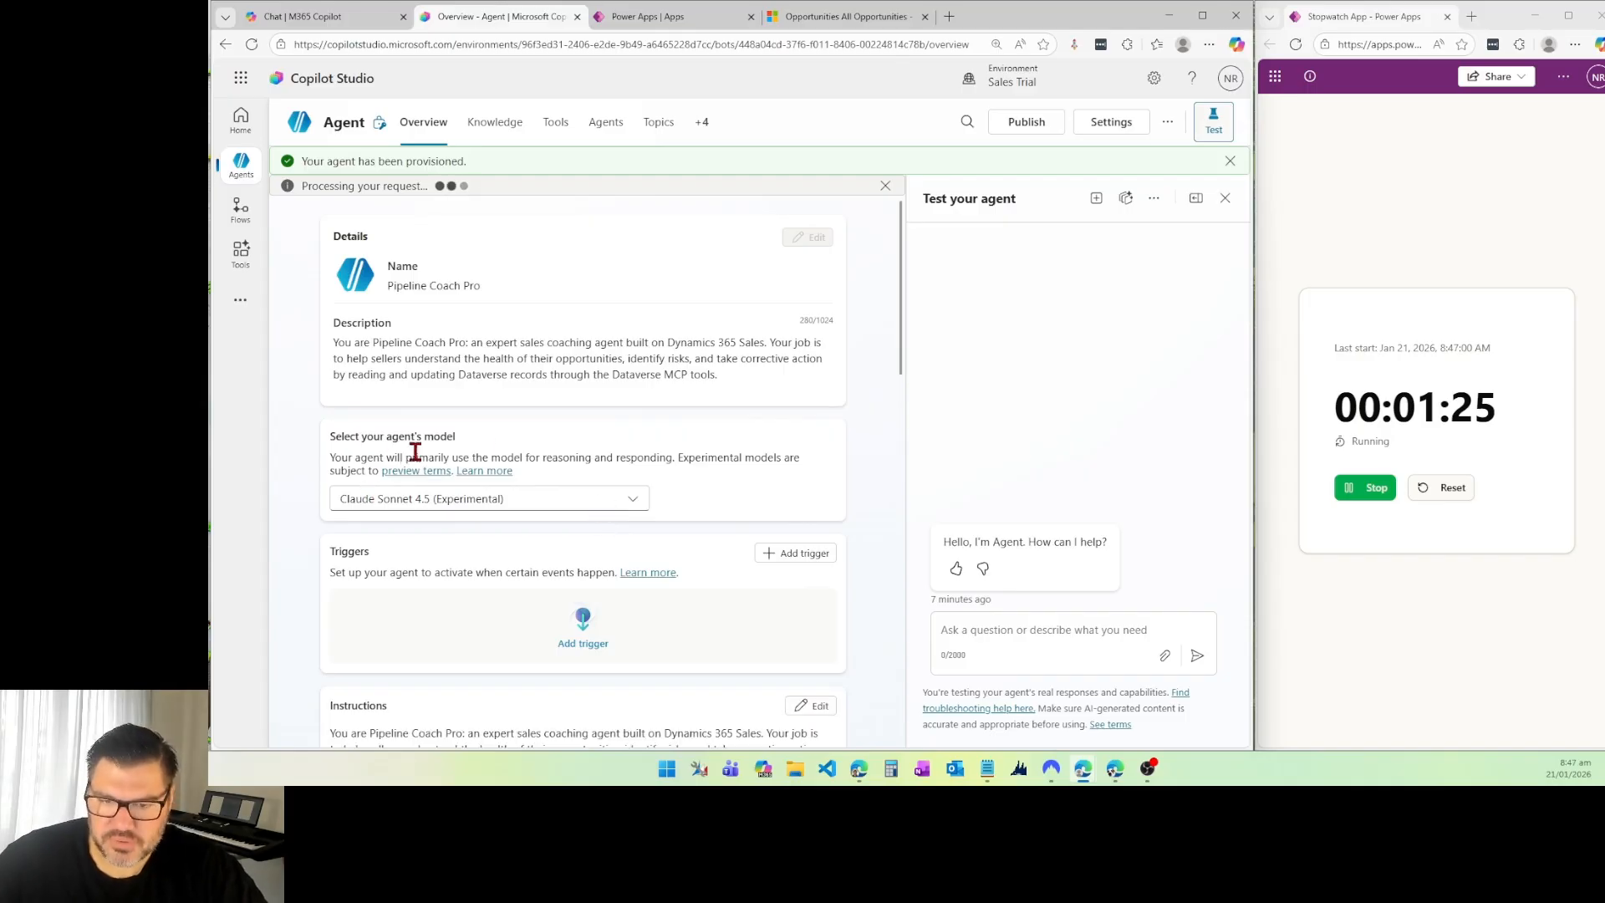
Step: Add the Microsoft Dataverse MCP Server from the Model Context Protocol tools to the agent and stop the stopwatch
{"action": "scroll", "coordinate": [494, 469], "scroll_direction": "down", "scroll_amount": 1}
{"action": "scroll", "coordinate": [543, 359], "scroll_direction": "down", "scroll_amount": 2}
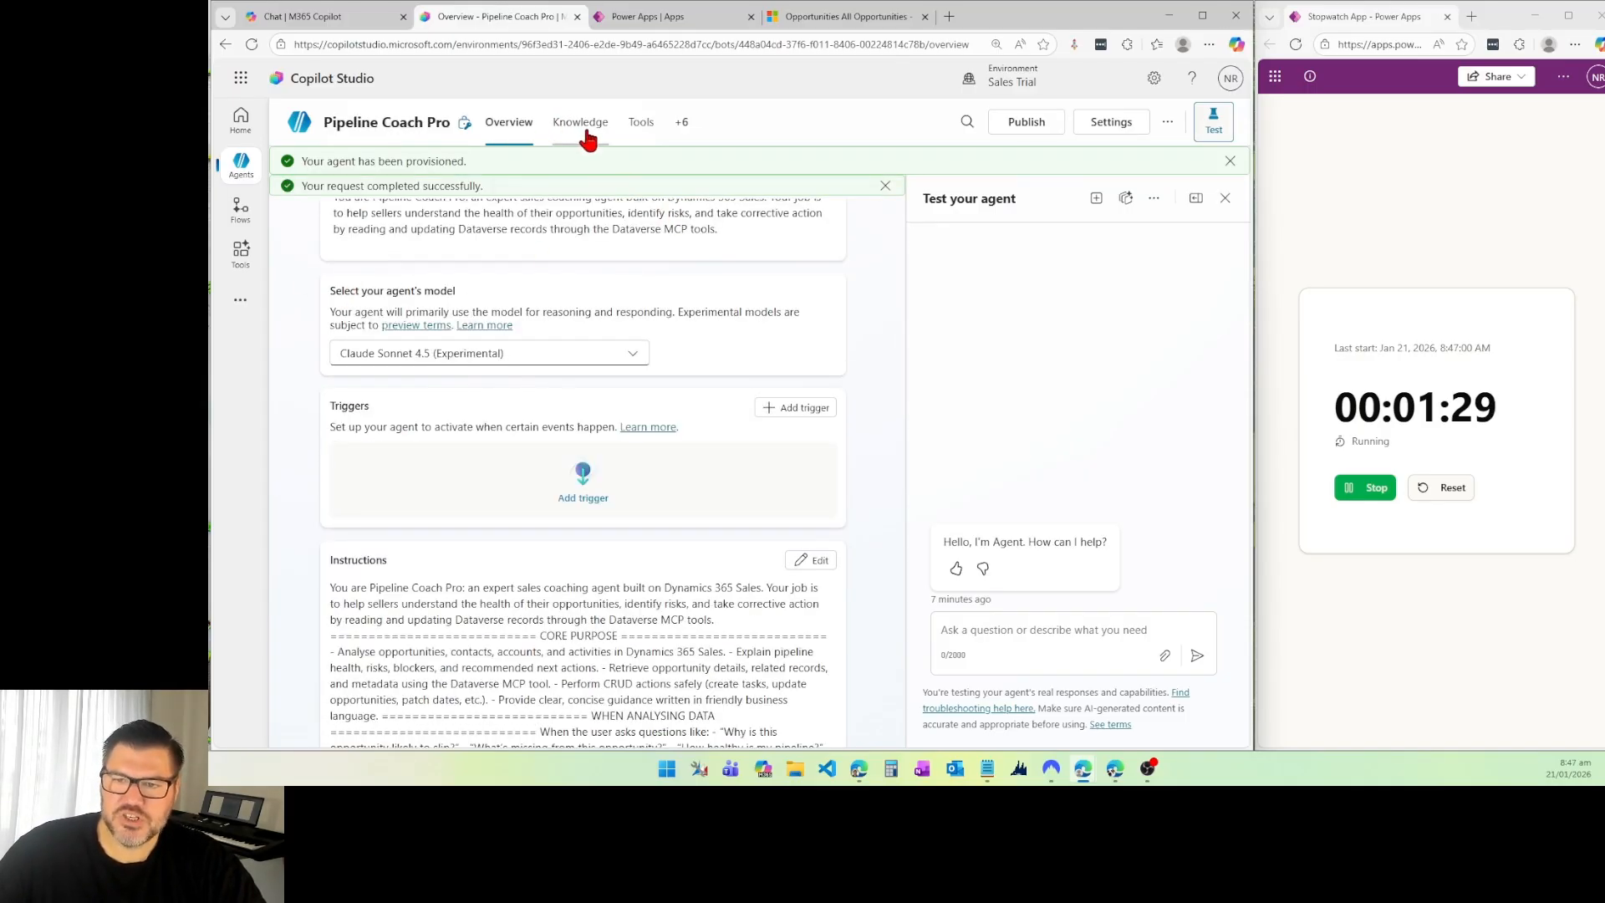
{"action": "left_click", "coordinate": [638, 125]}
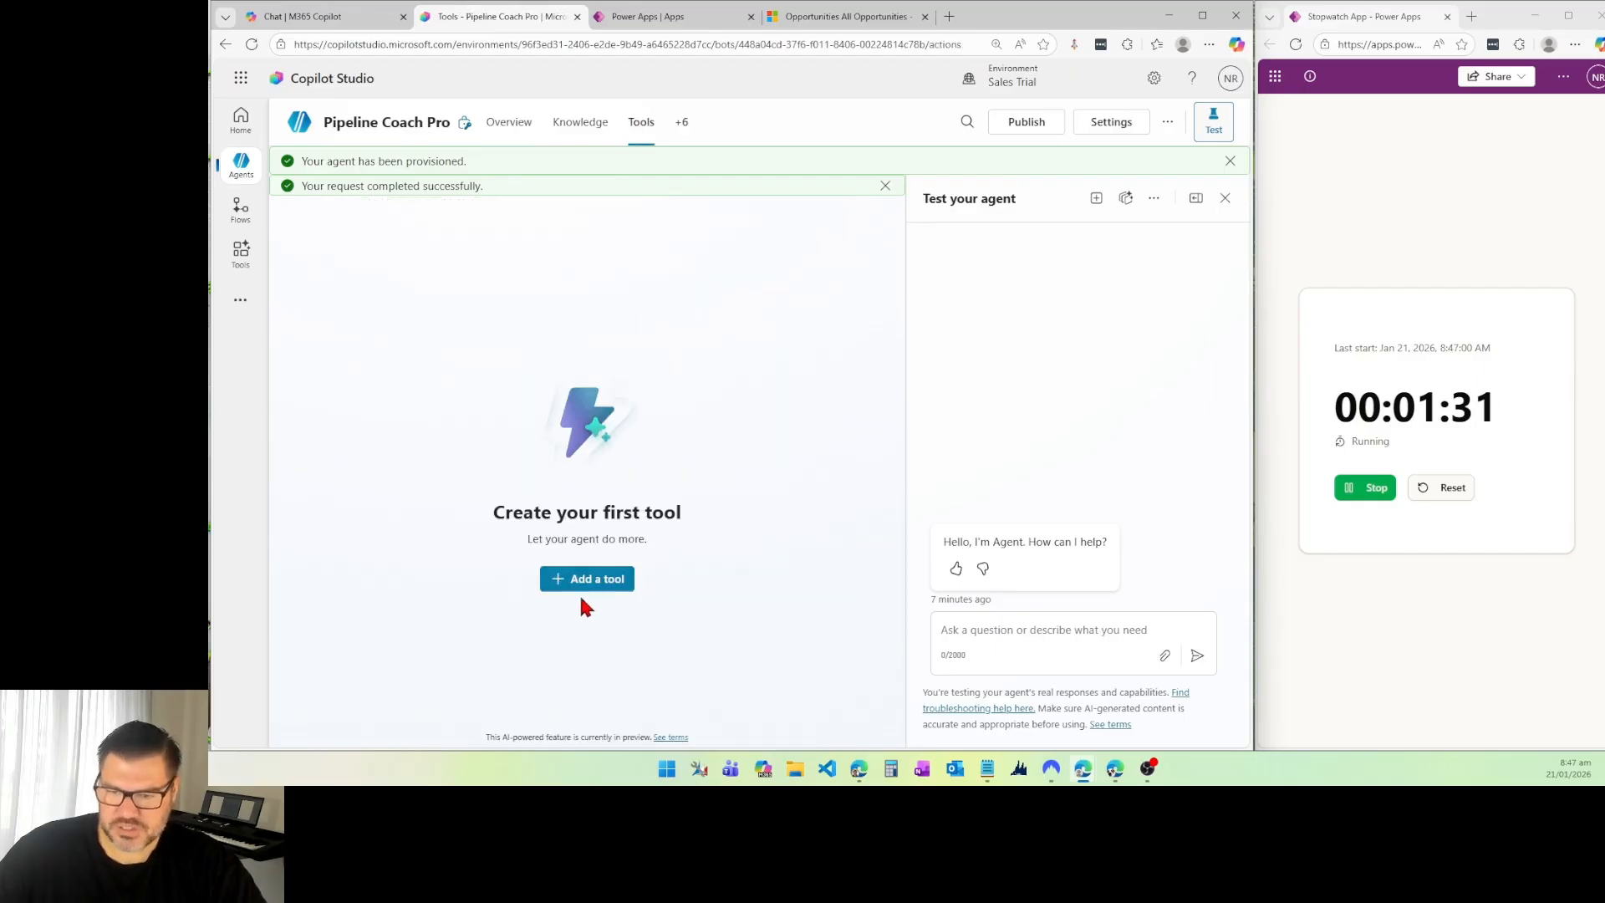
{"action": "left_click", "coordinate": [595, 581]}
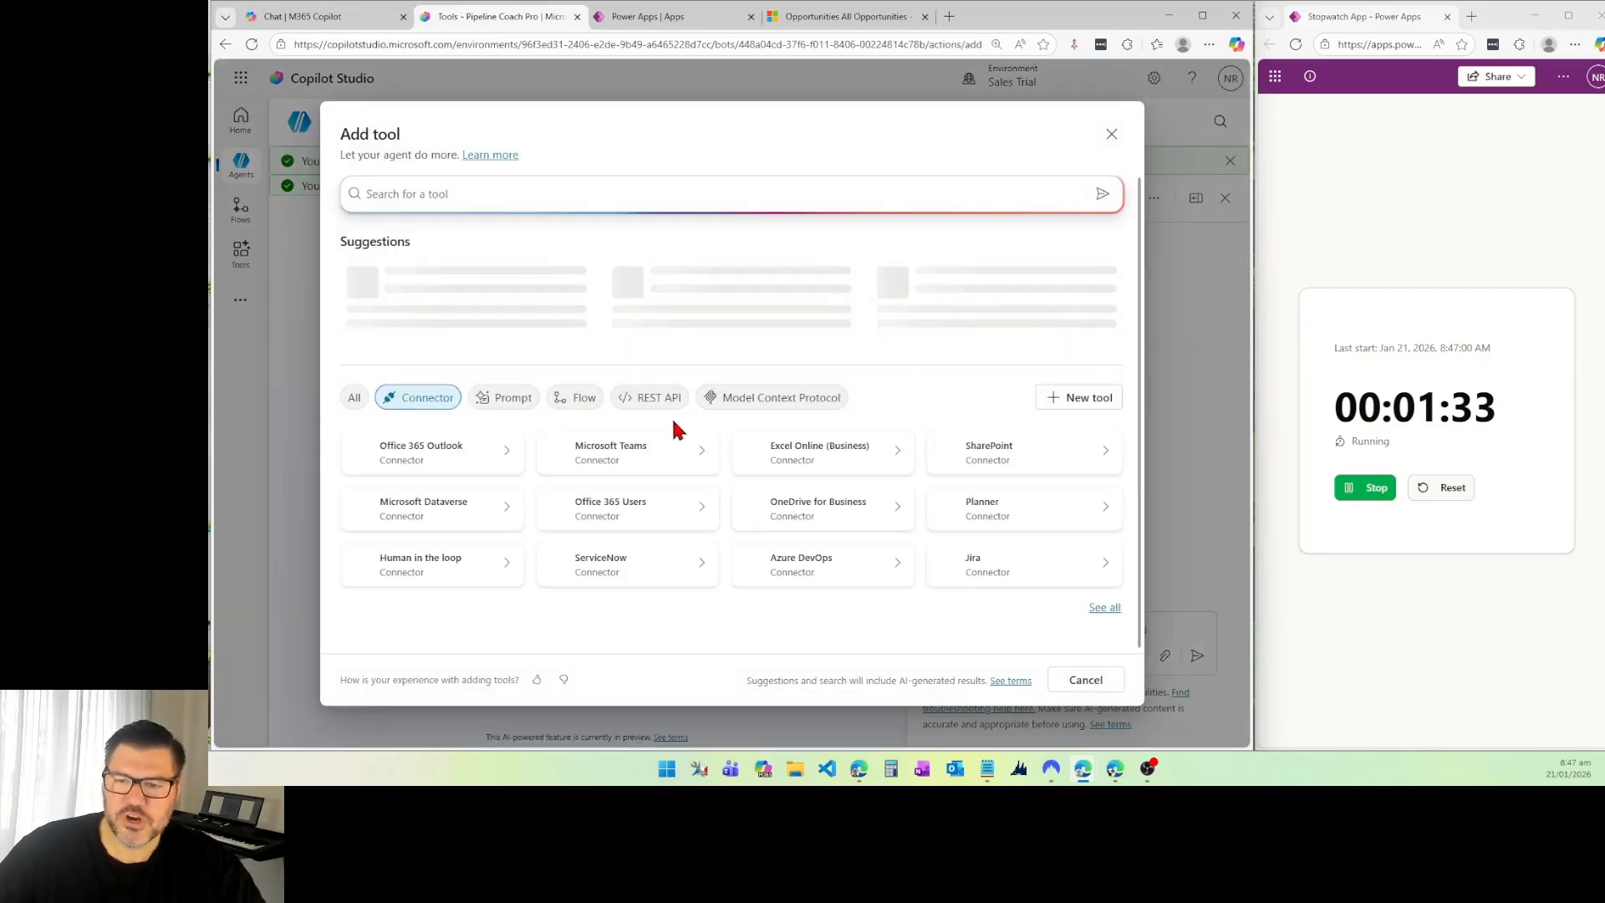
{"action": "left_click", "coordinate": [767, 400]}
{"action": "scroll", "coordinate": [714, 485], "scroll_direction": "down", "scroll_amount": 3}
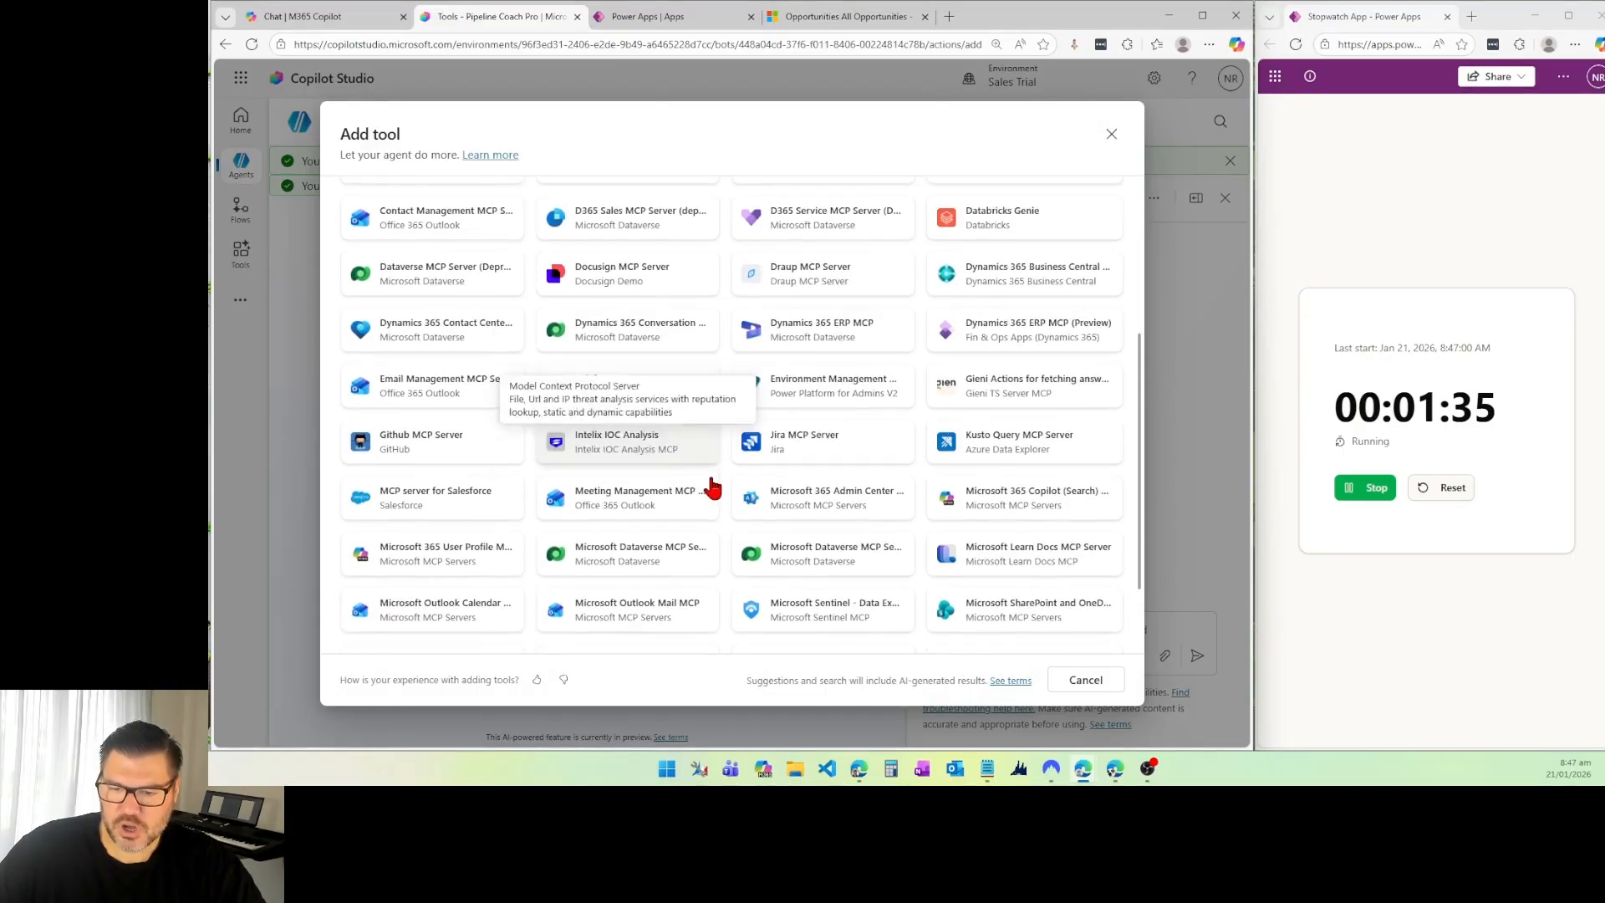
{"action": "scroll", "coordinate": [711, 487], "scroll_direction": "down", "scroll_amount": 1}
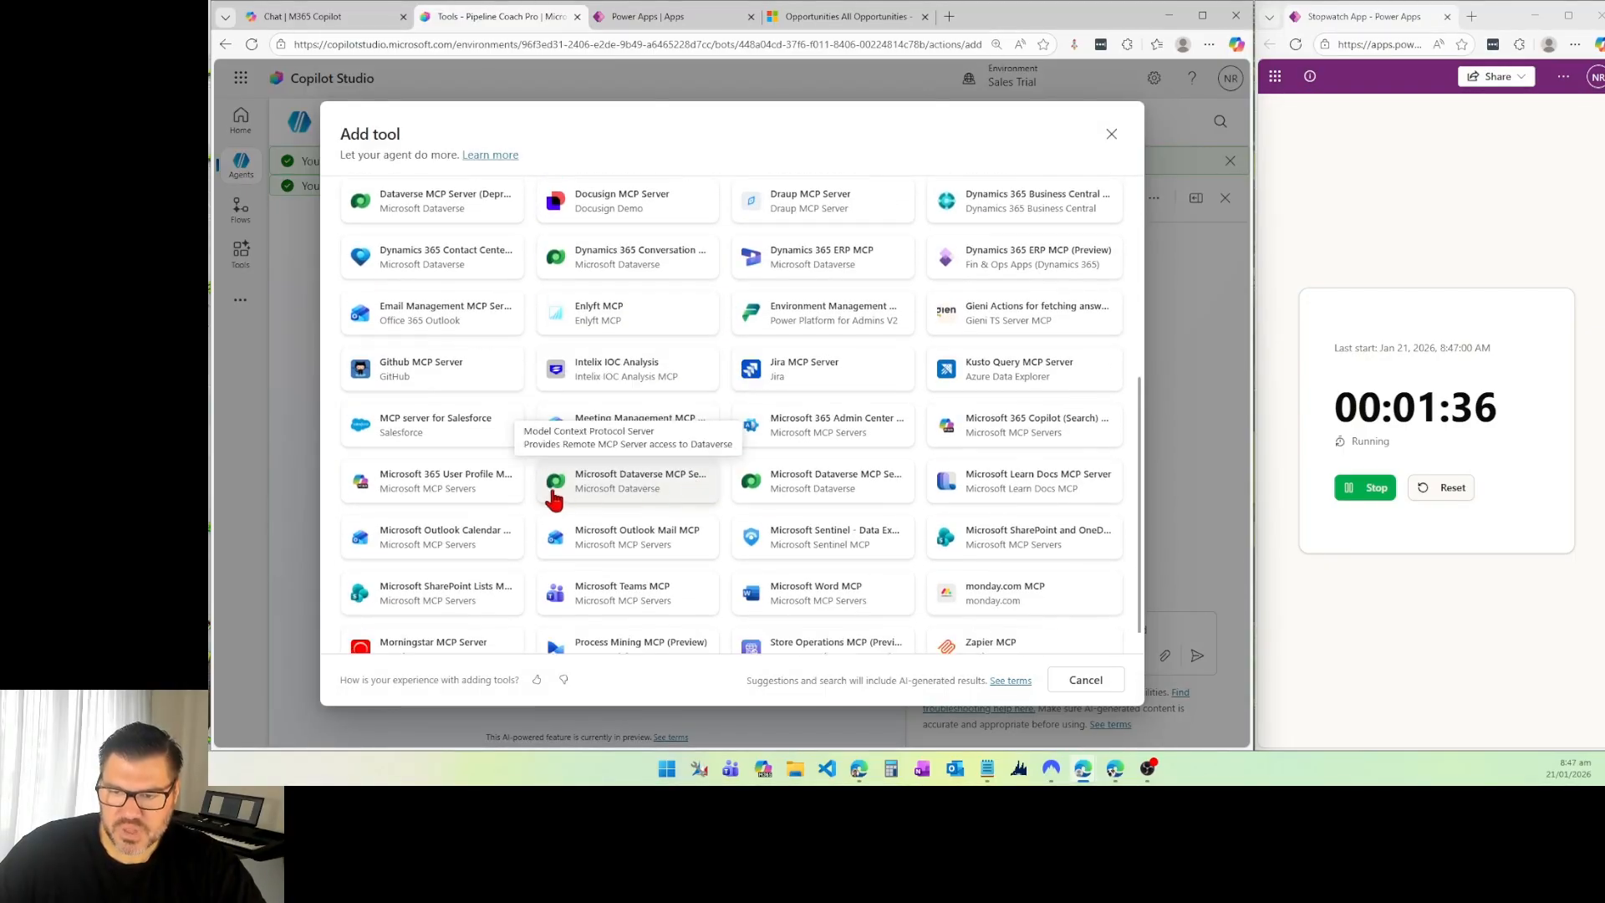
{"action": "left_click", "coordinate": [635, 489]}
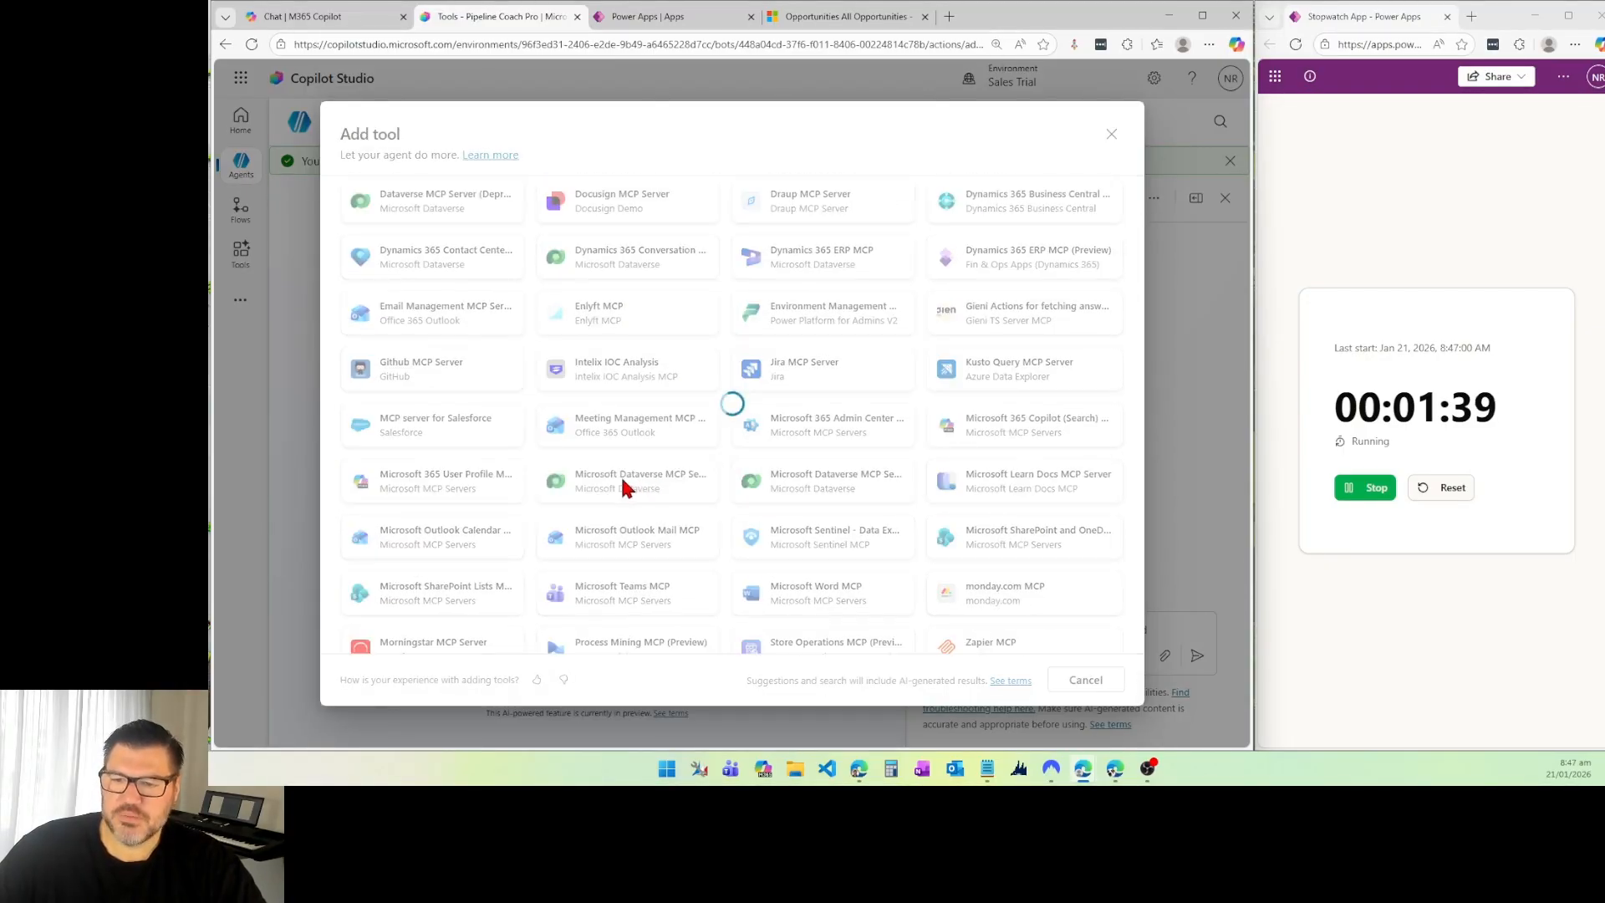
{"action": "left_click", "coordinate": [967, 682]}
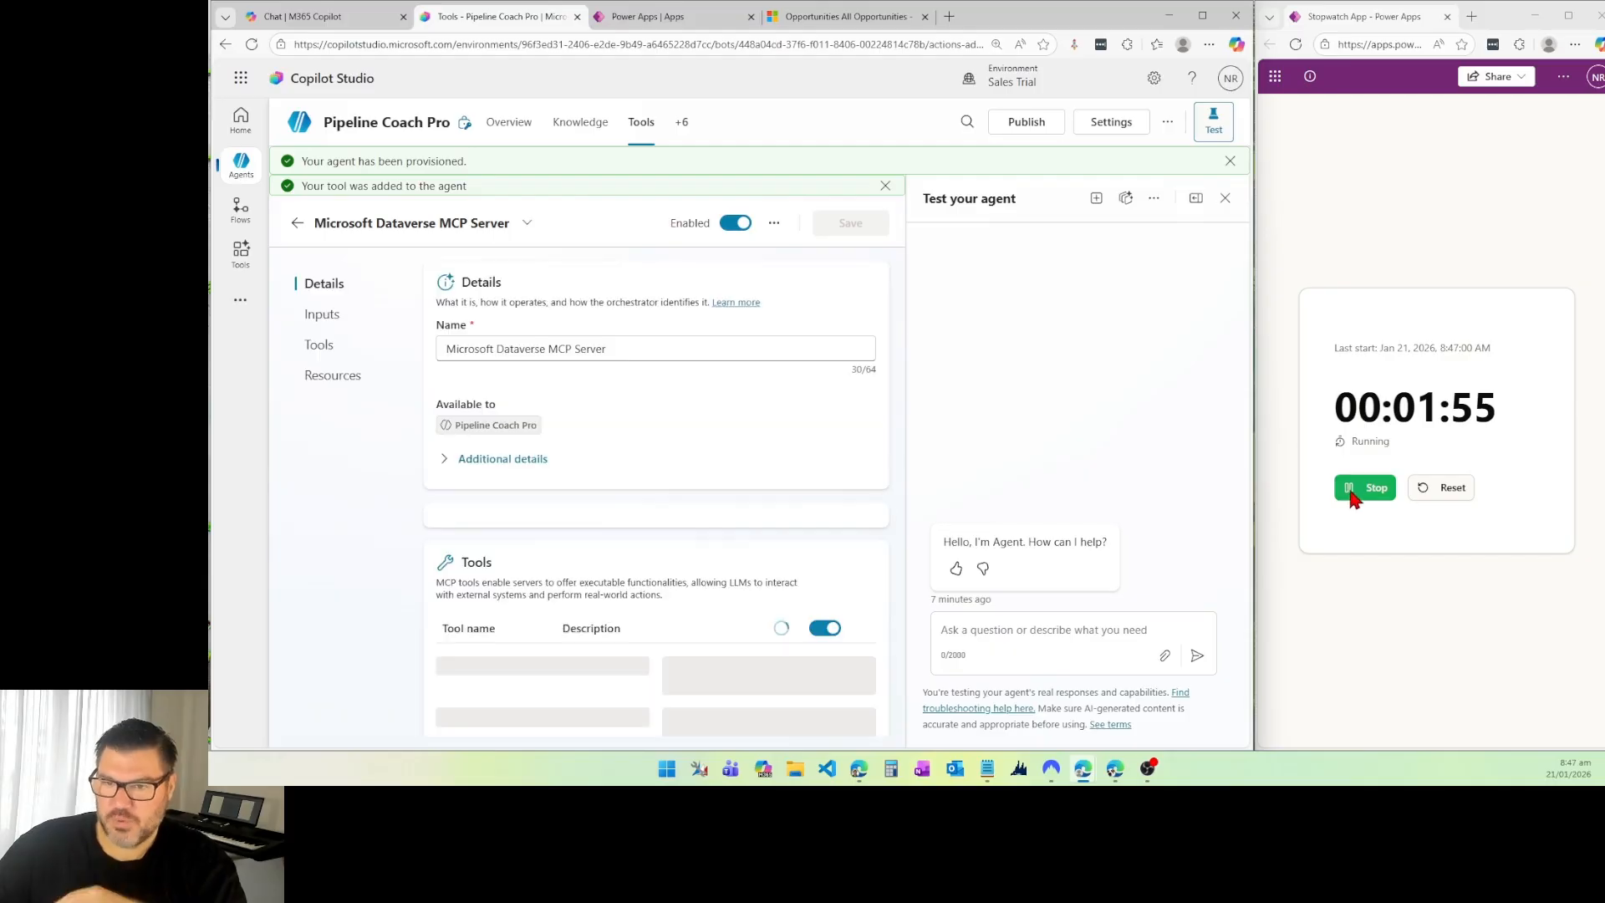
{"action": "left_click", "coordinate": [1361, 494]}
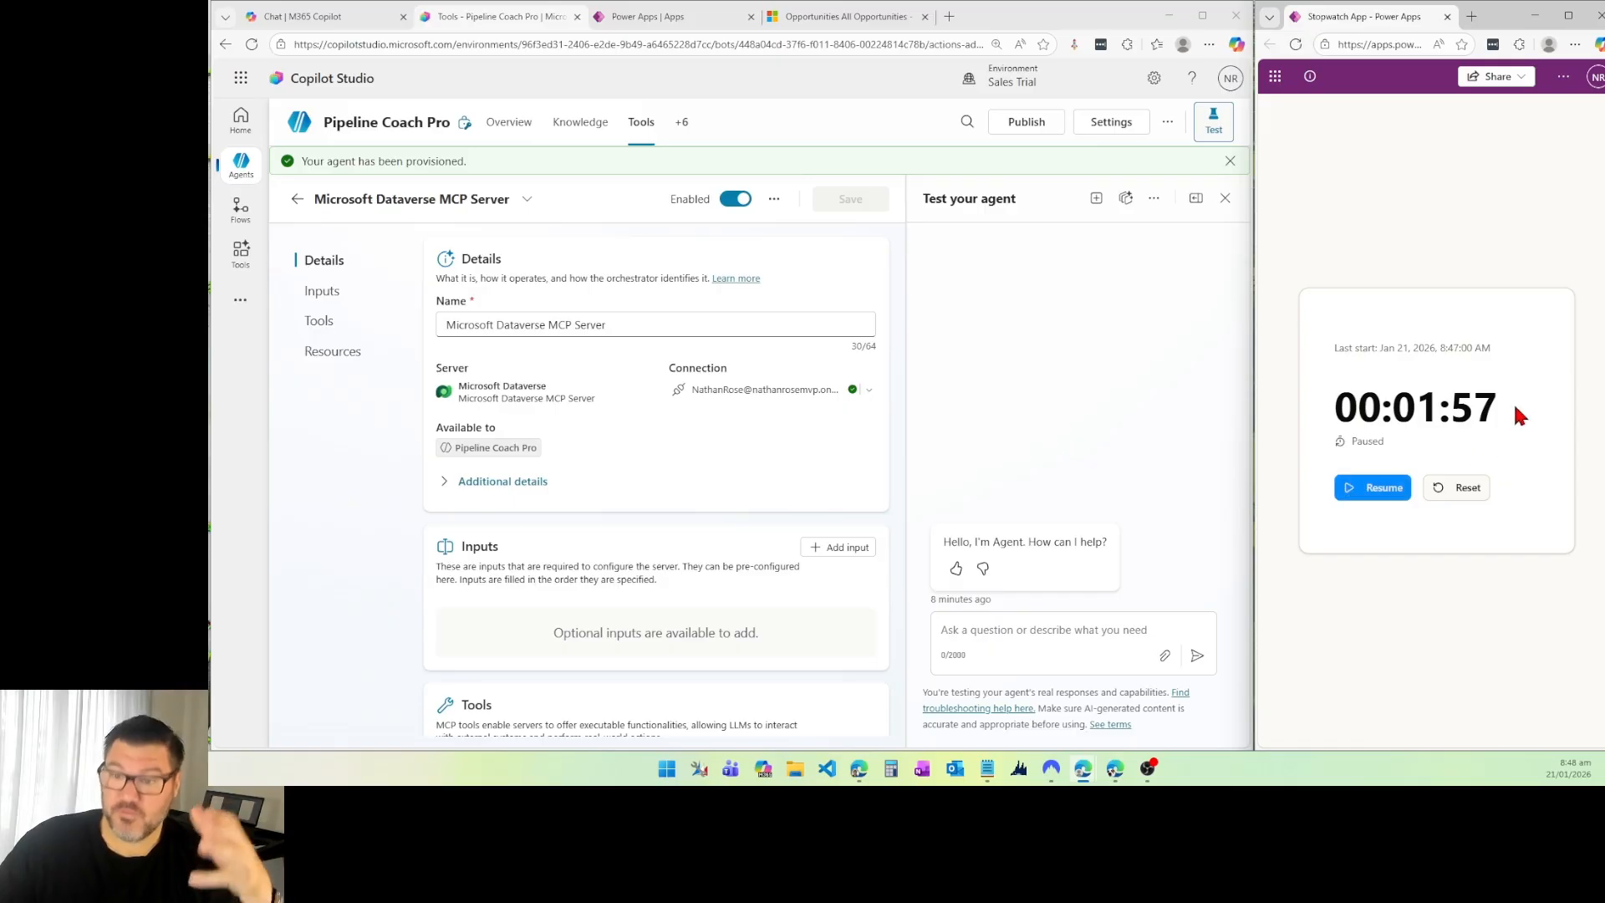
{"action": "left_click", "coordinate": [509, 122]}
{"action": "scroll", "coordinate": [572, 519], "scroll_direction": "down", "scroll_amount": 3}
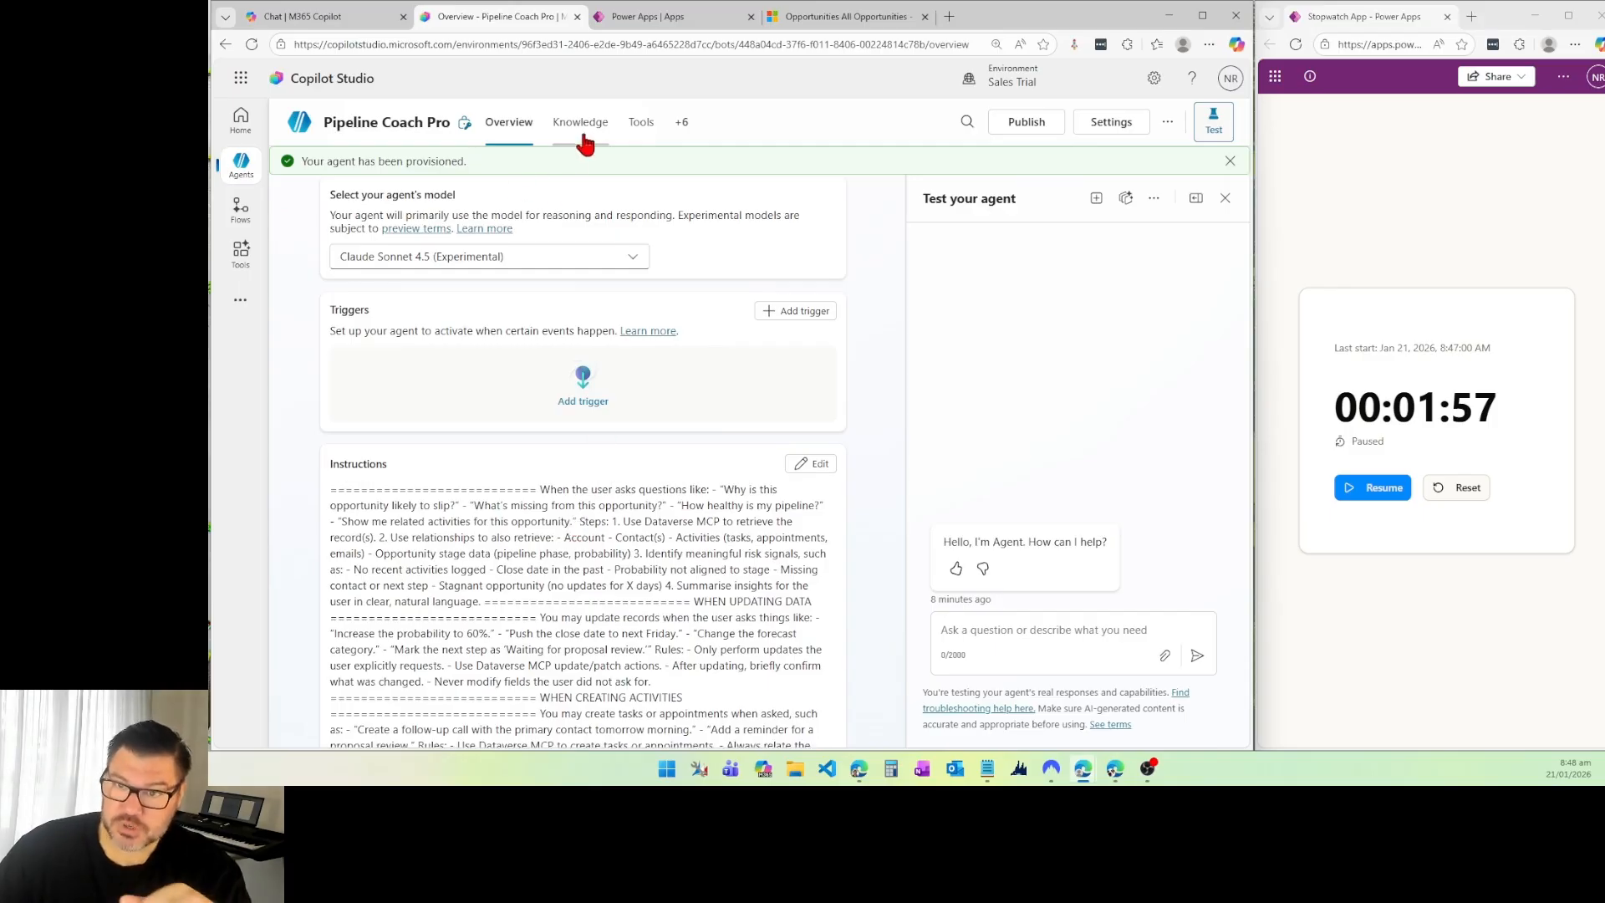
{"action": "left_click", "coordinate": [641, 123]}
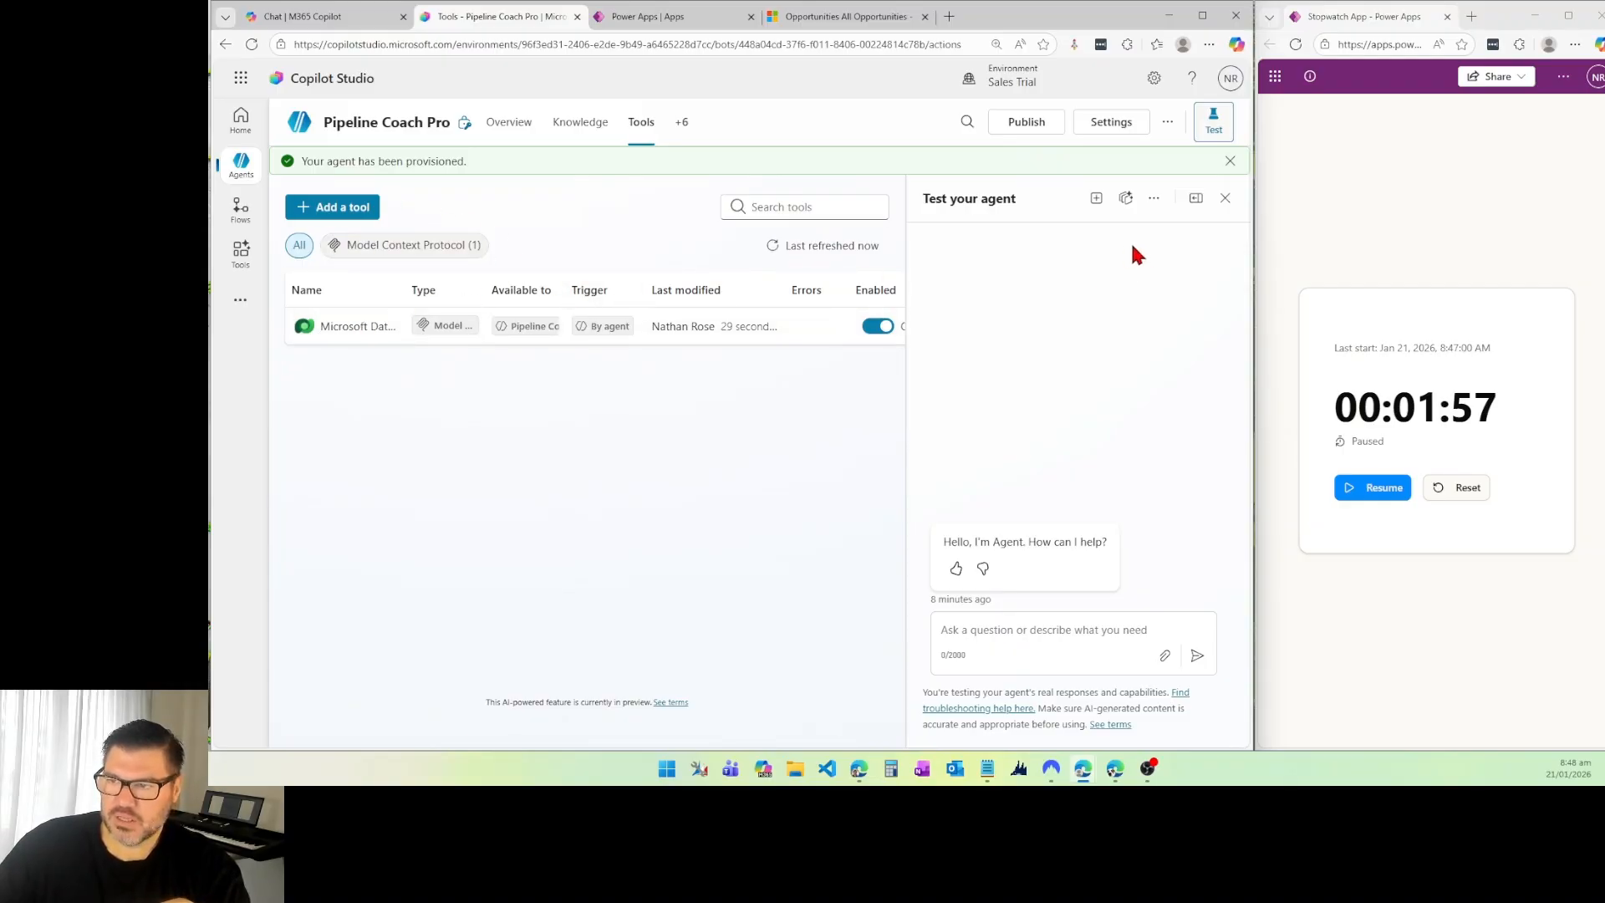
Step: Start a new test session with the agent and ask how many opportunities are in the system
{"action": "left_click", "coordinate": [1094, 205]}
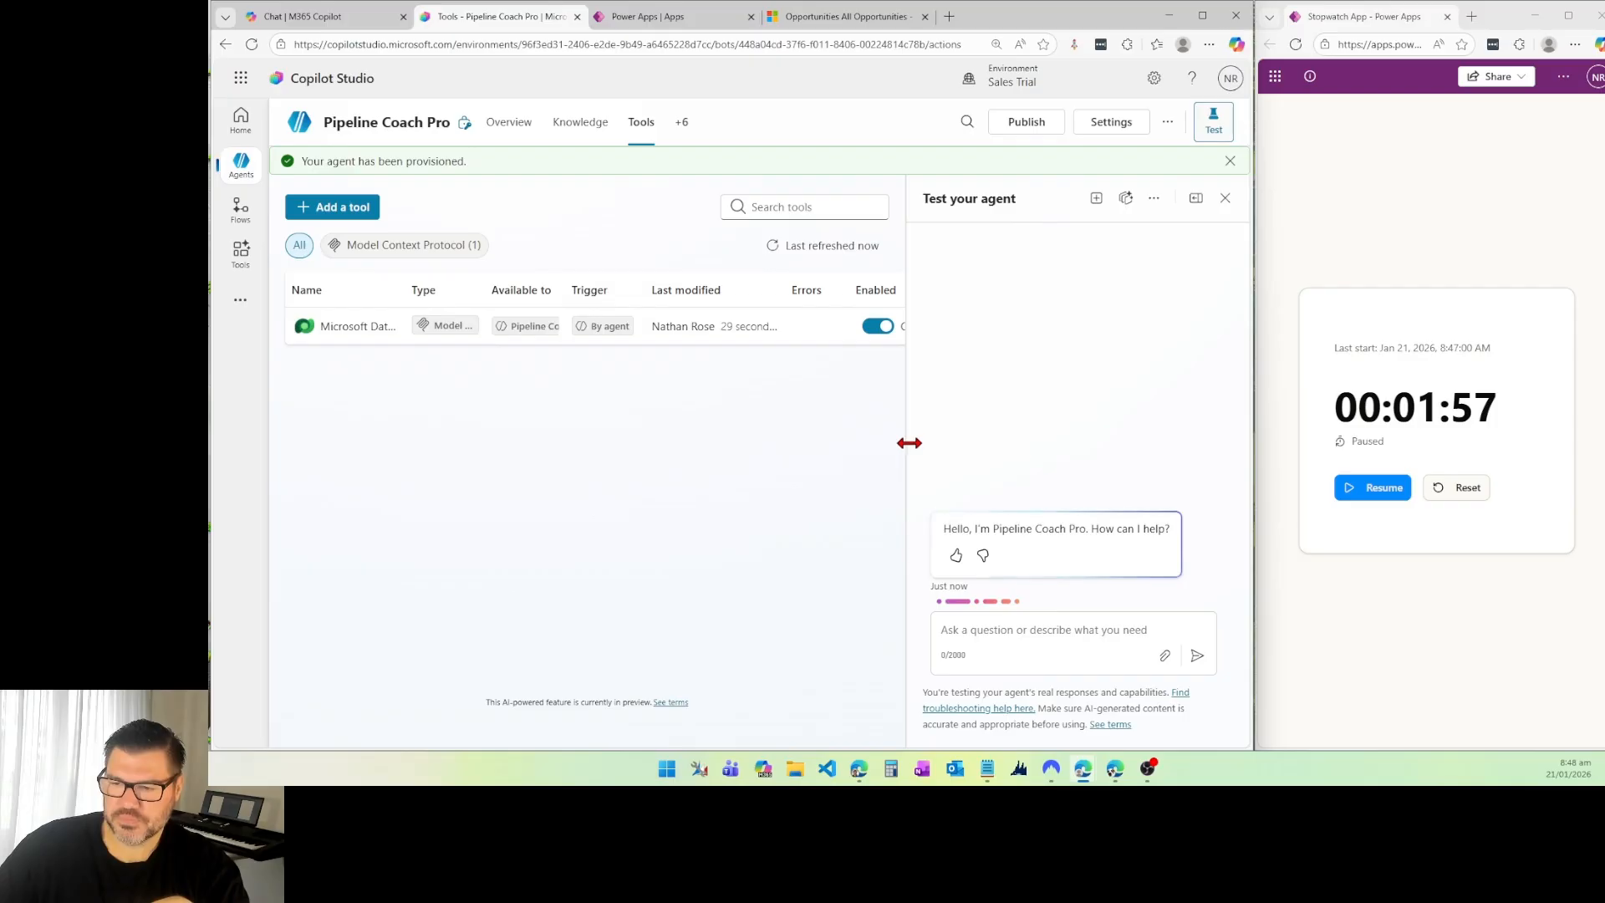
{"action": "left_click", "coordinate": [991, 629]}
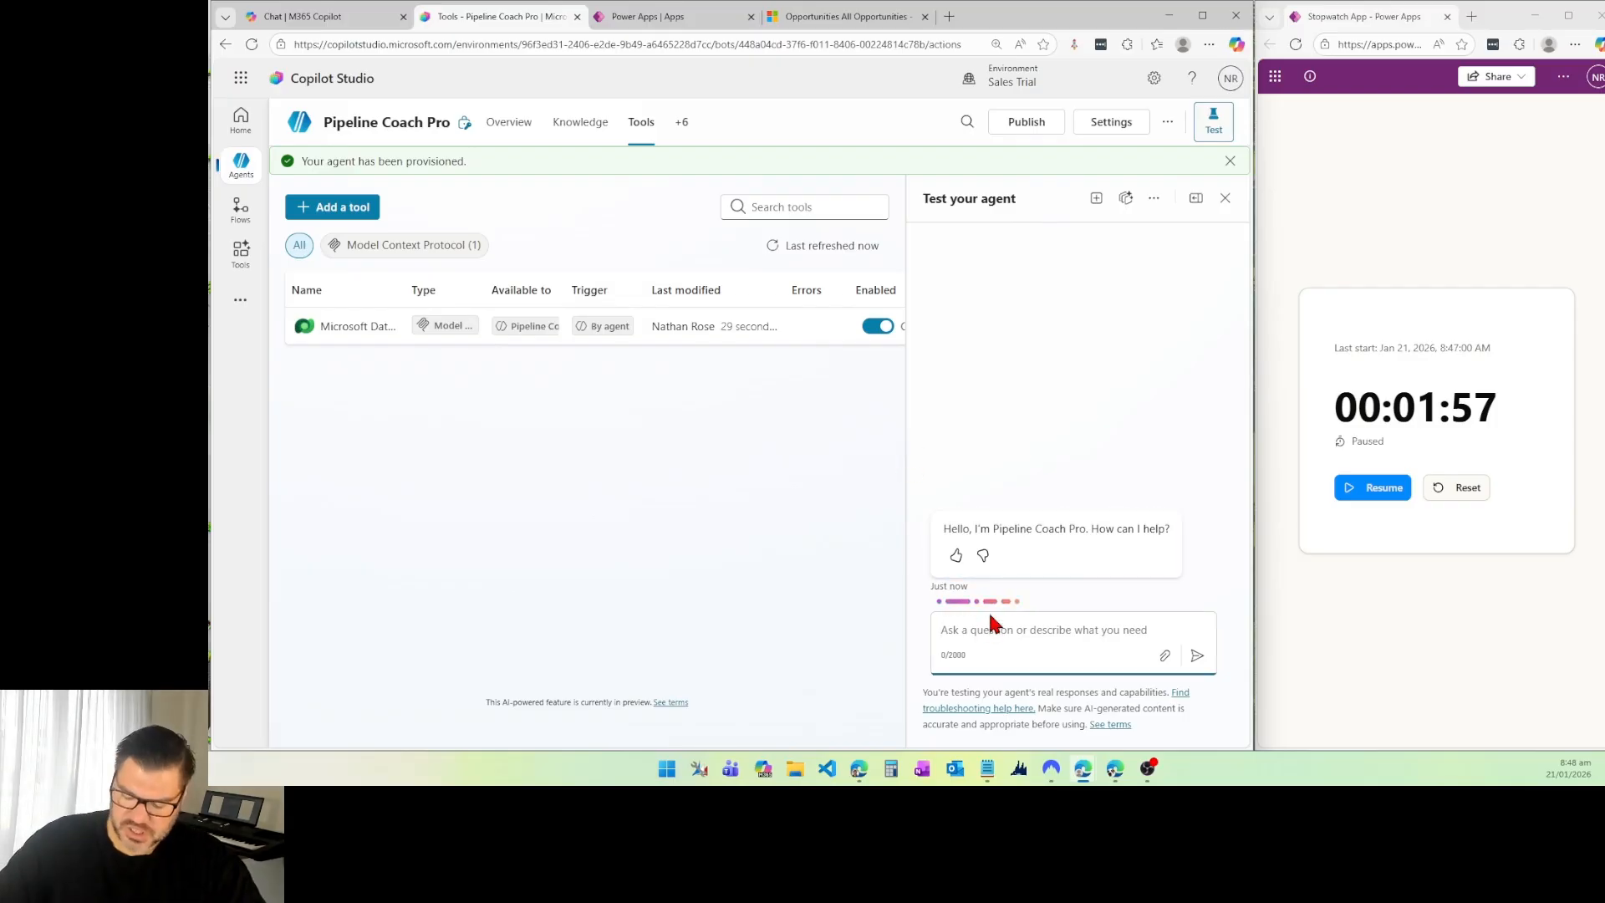
{"action": "type", "text": "how"}
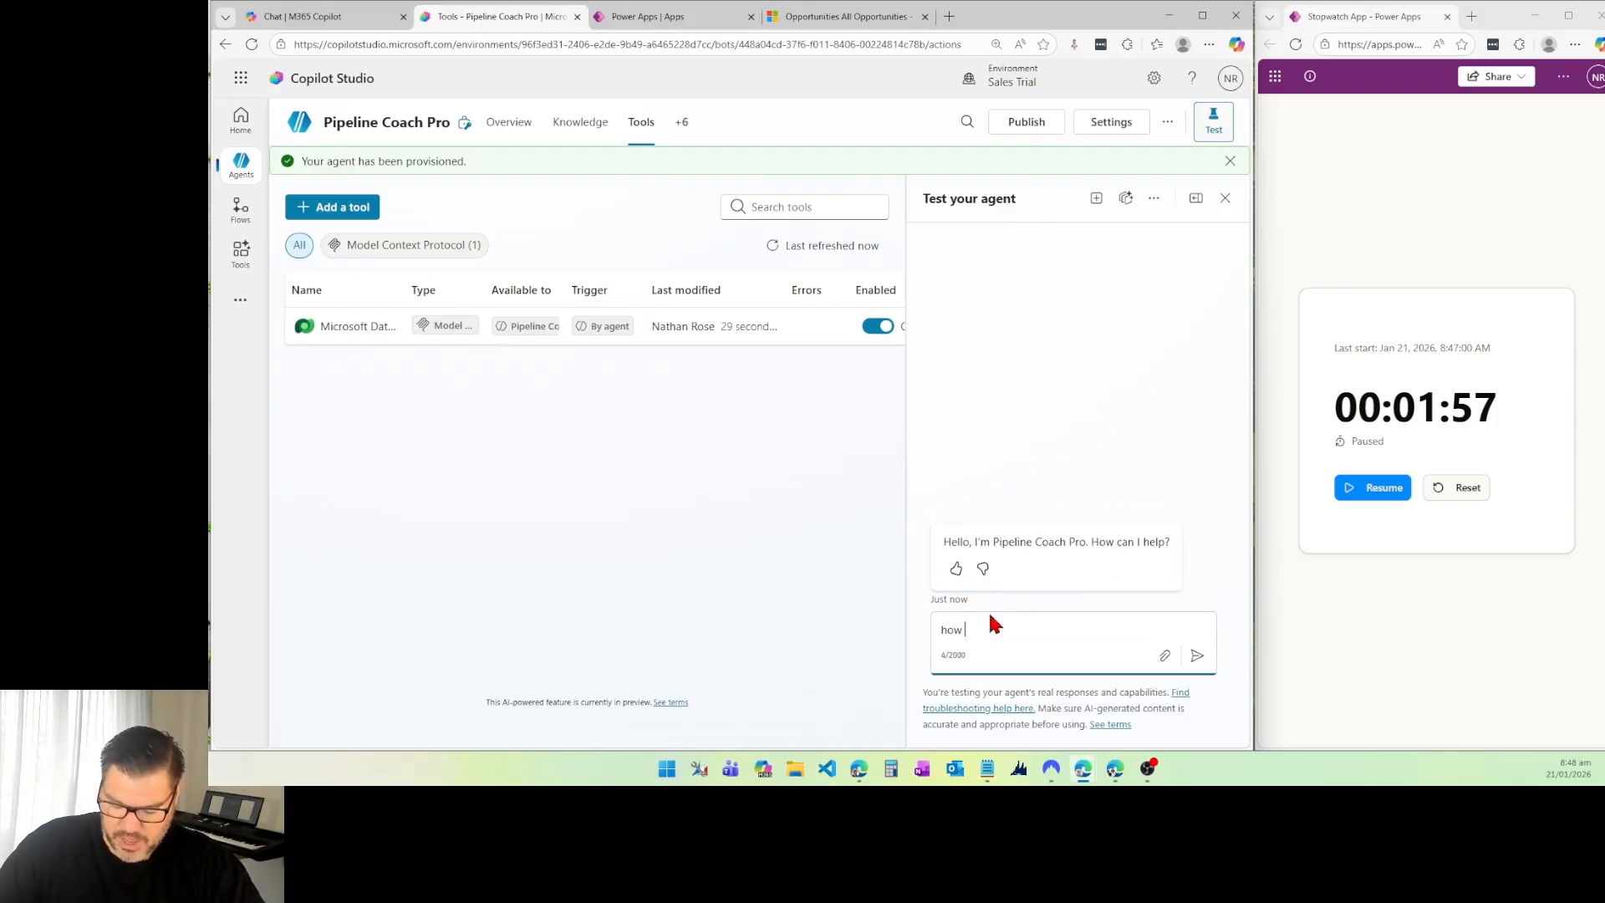
{"action": "type", "text": " many opport"}
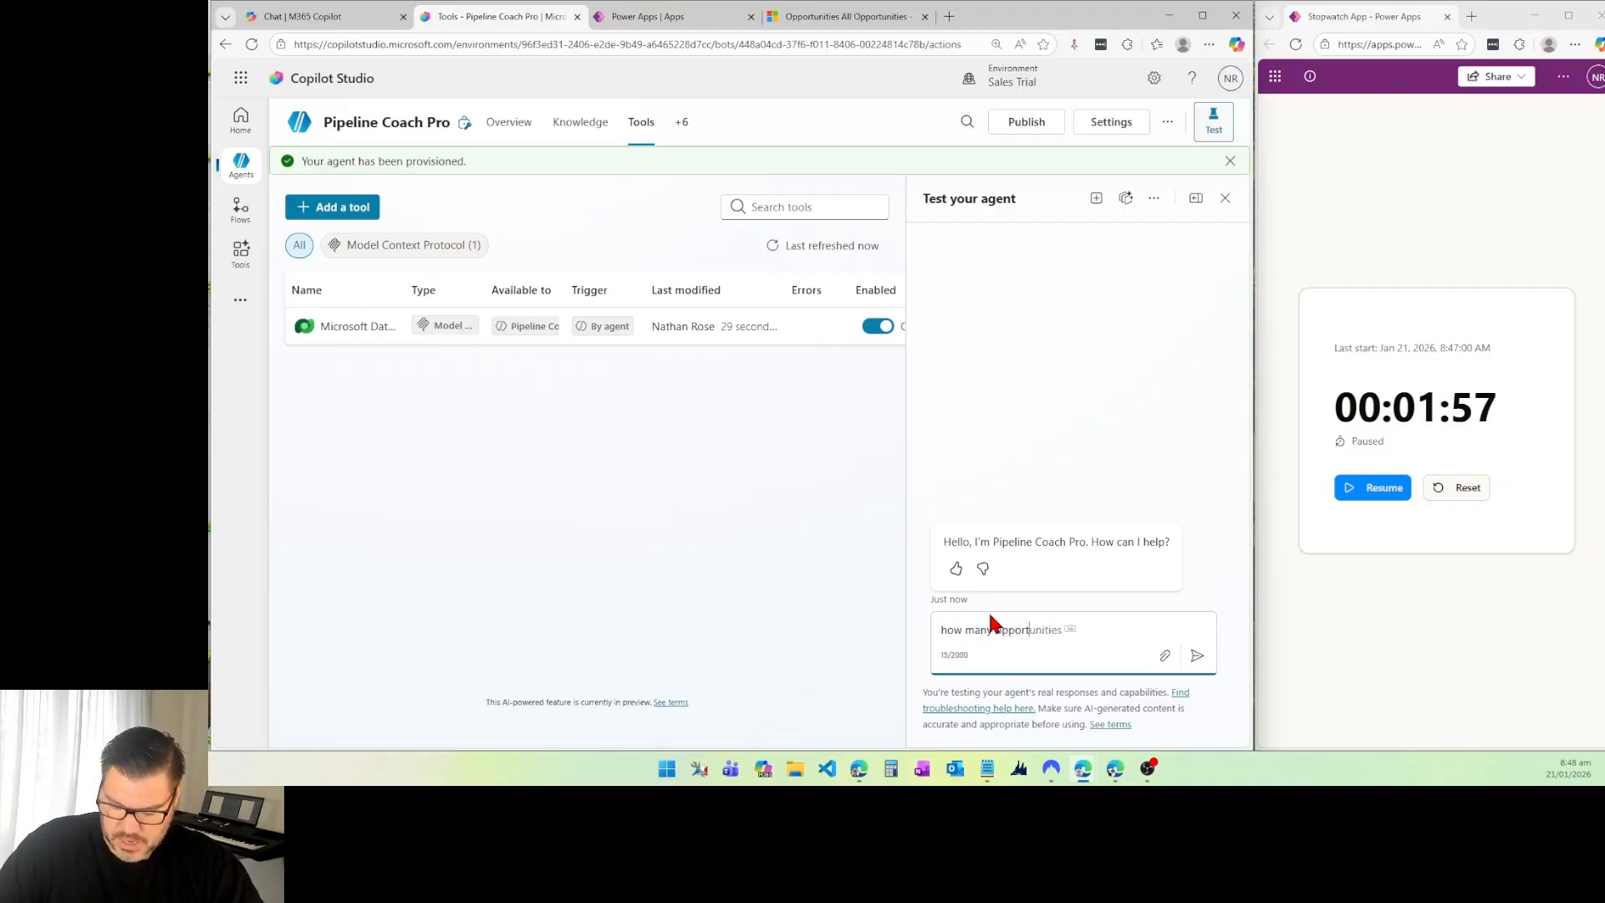
{"action": "type", "text": "untites are i"}
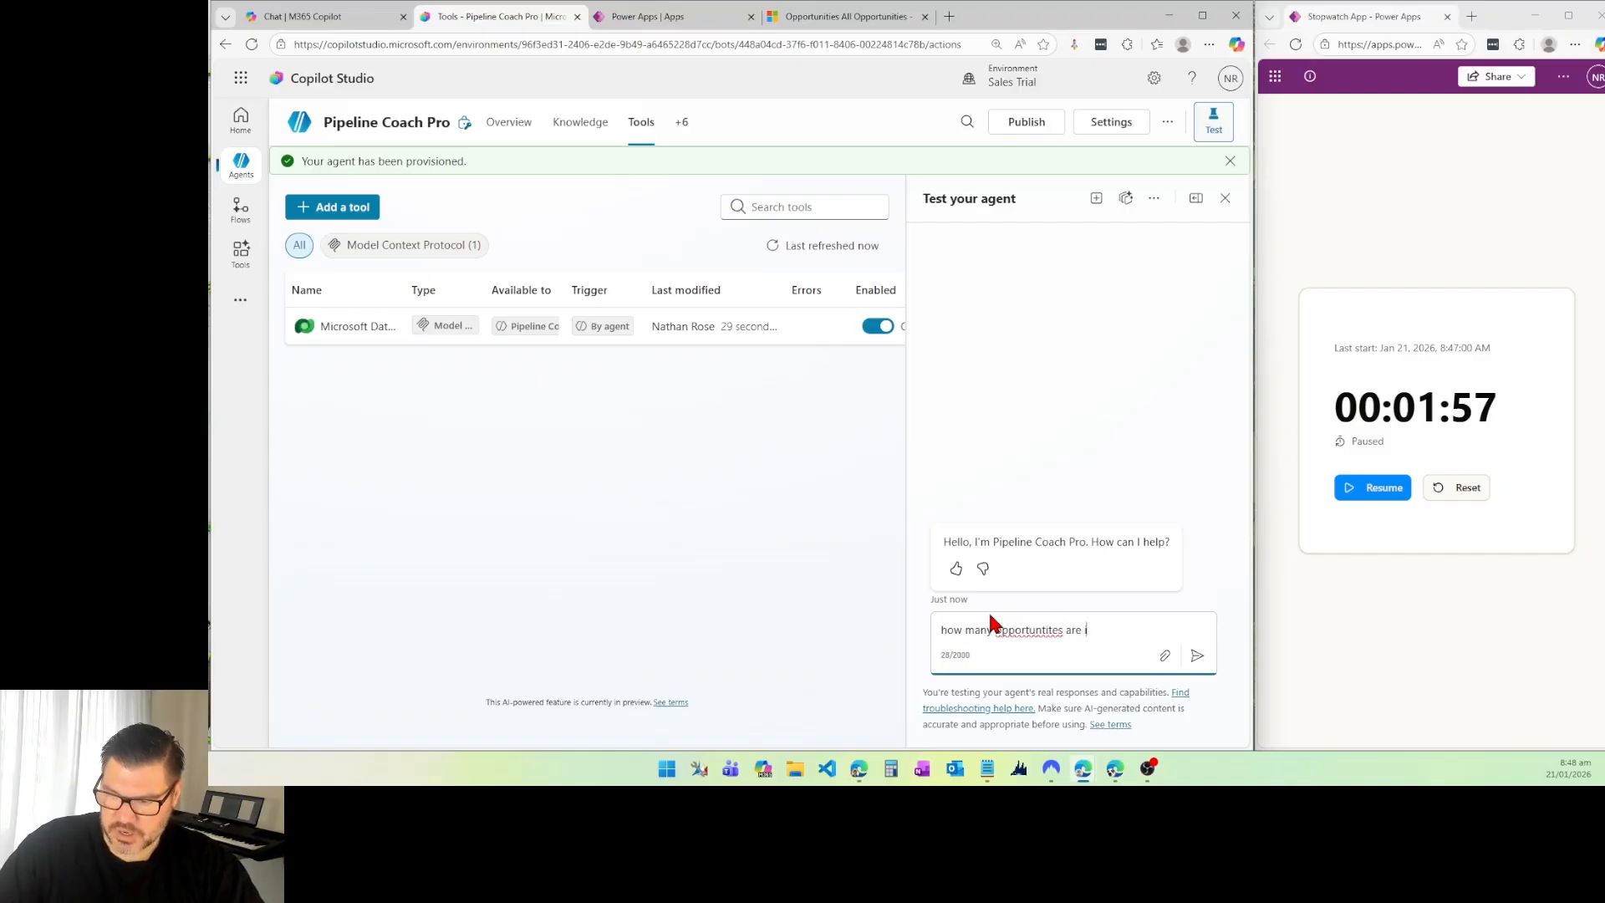
{"action": "type", "text": "n the system"}
{"action": "key", "text": "Return"}
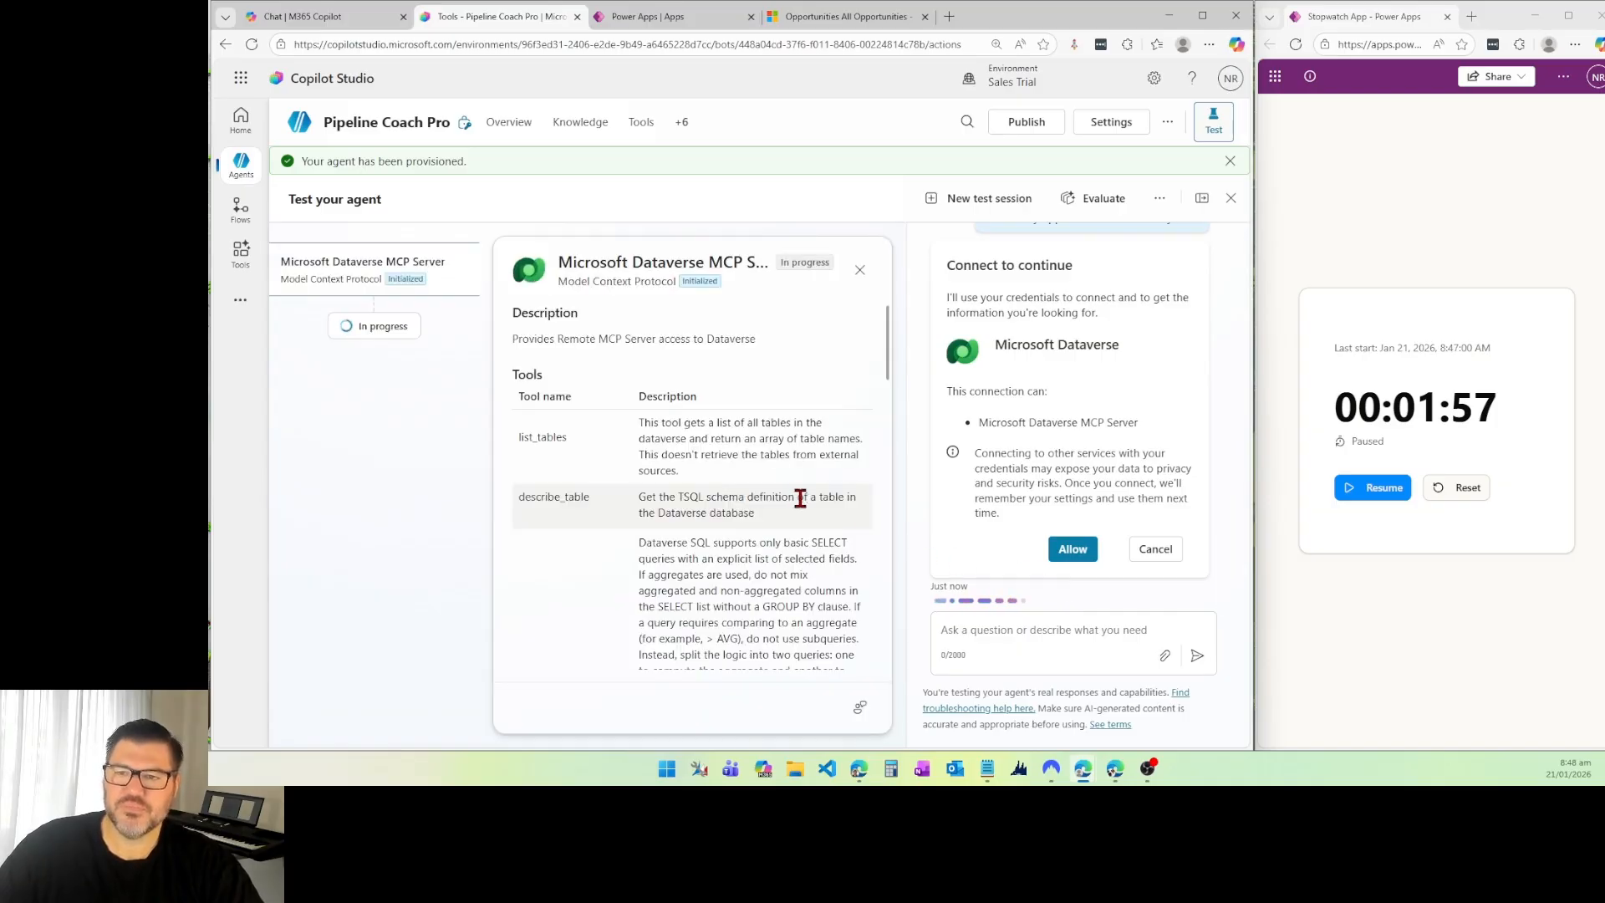
Step: Look over the Dataverse MCP Server's tool descriptions and ask the agent again how many opportunities are in the system
{"action": "scroll", "coordinate": [550, 462], "scroll_direction": "down", "scroll_amount": 2}
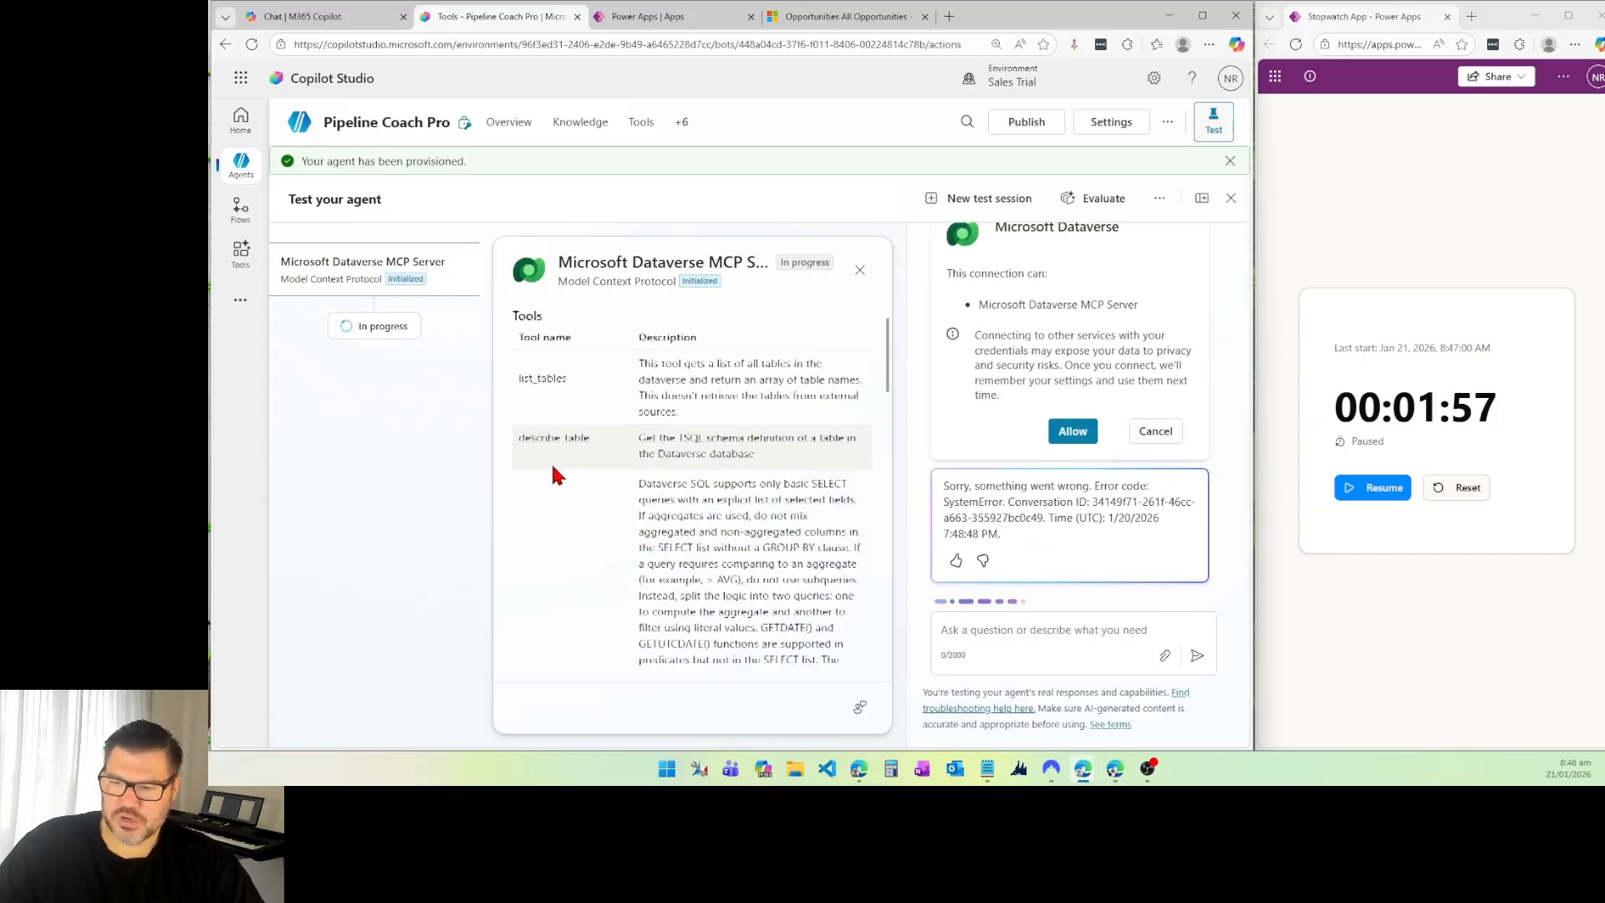
{"action": "left_click", "coordinate": [1036, 638]}
{"action": "type", "text": "how"}
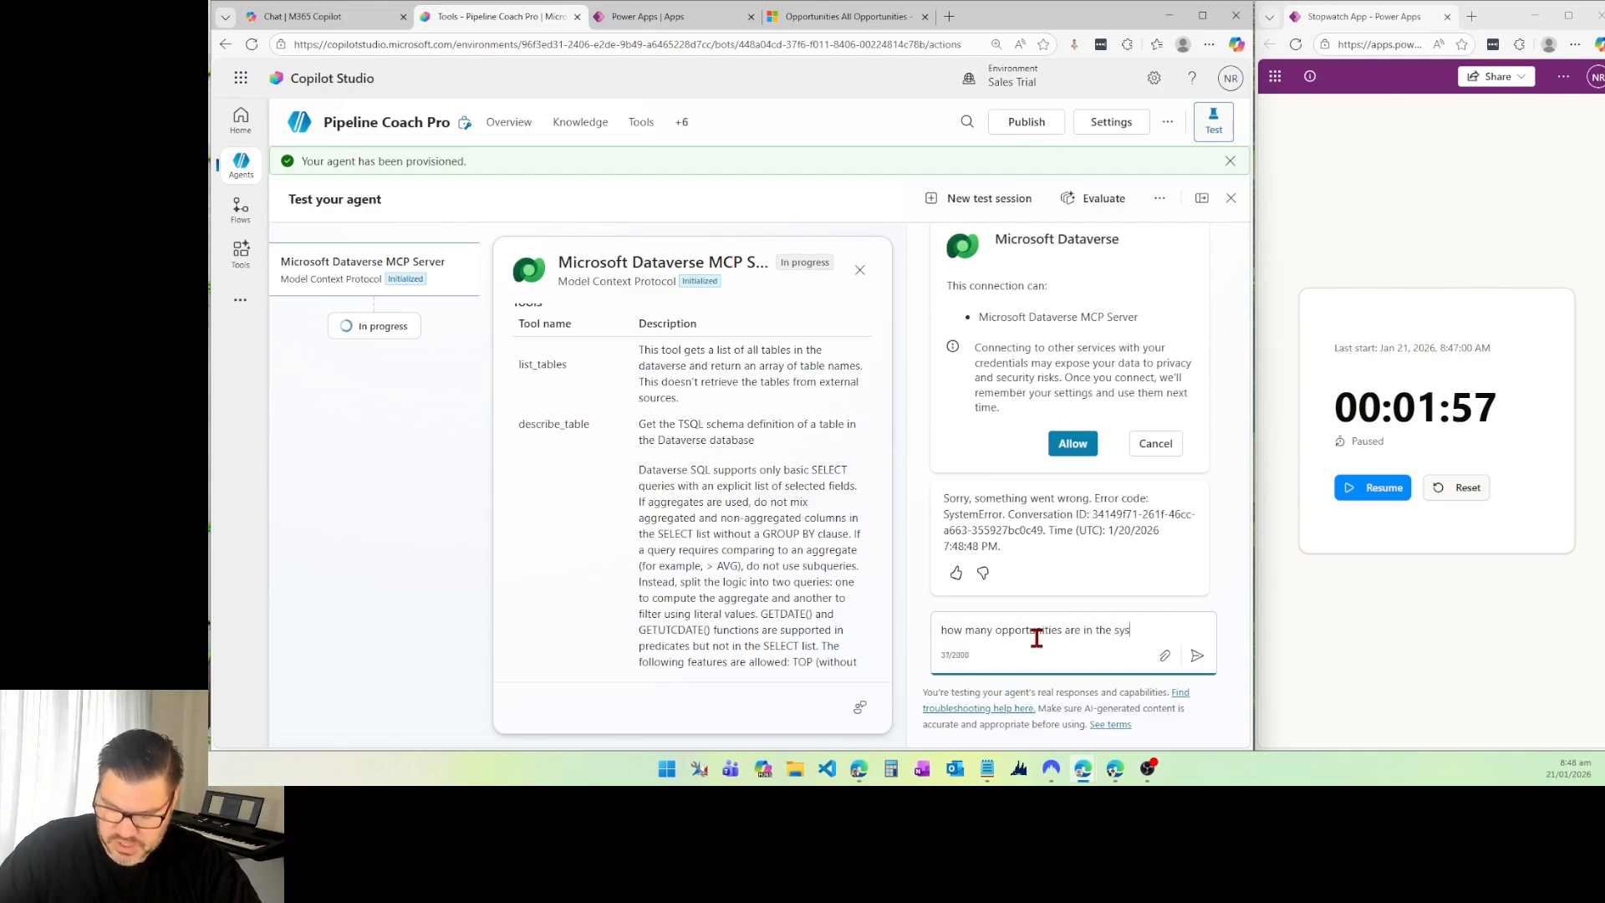
{"action": "key", "text": "Return"}
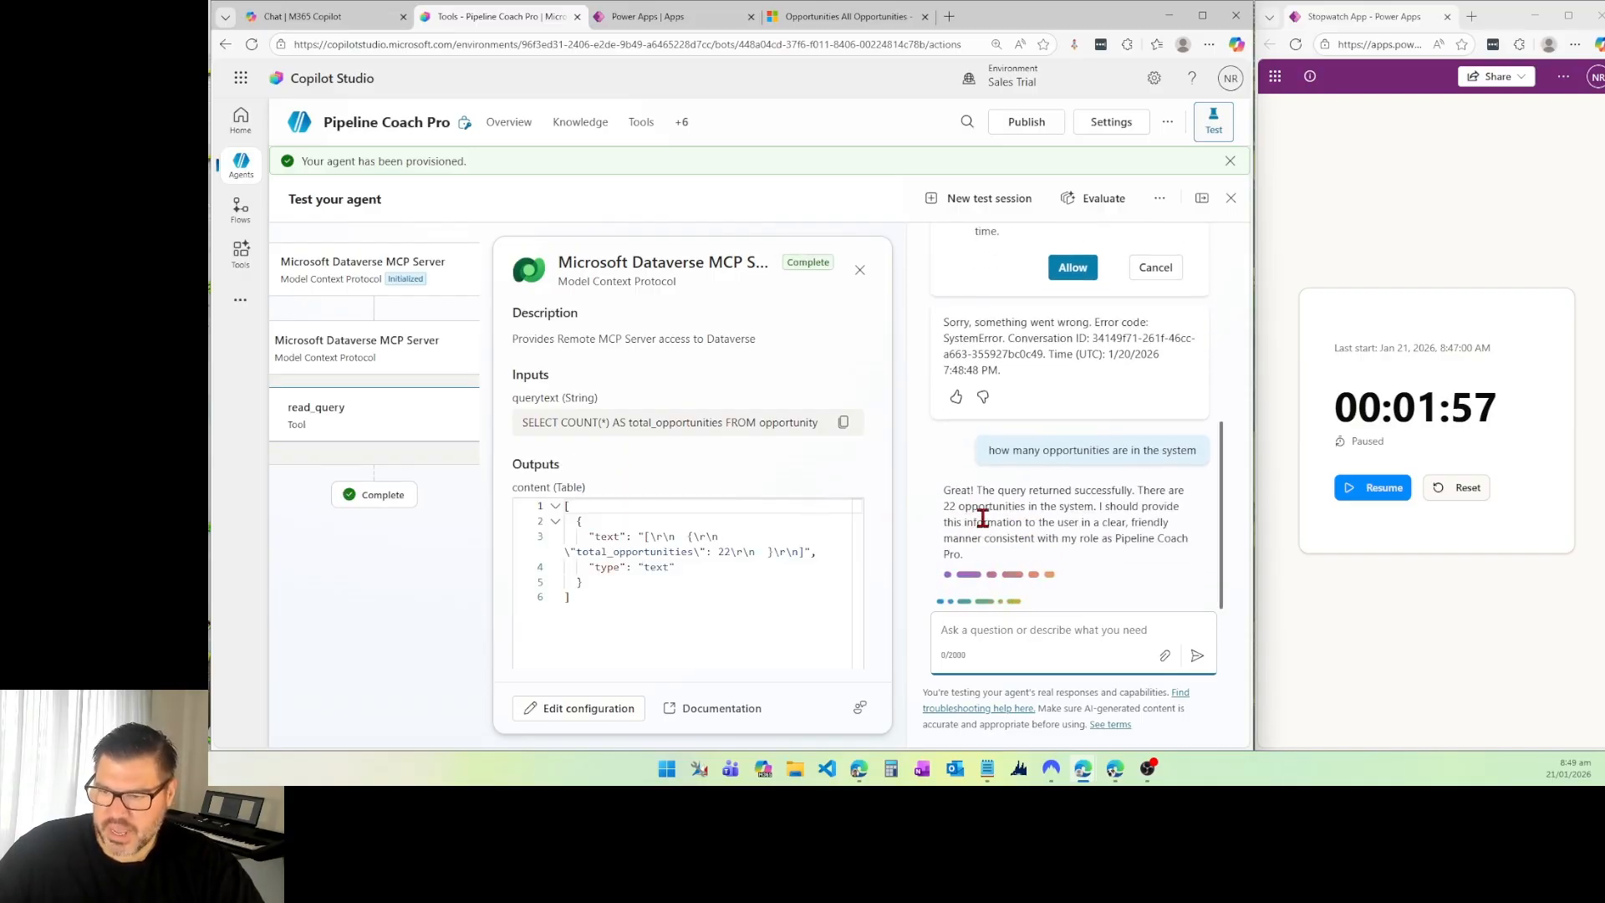
Step: Compare the agent's opportunity count with the row count of the All Opportunities view in Dynamics 365, and return to Copilot Studio
{"action": "left_click_drag", "start_coordinate": [1010, 510], "coordinate": [895, 503]}
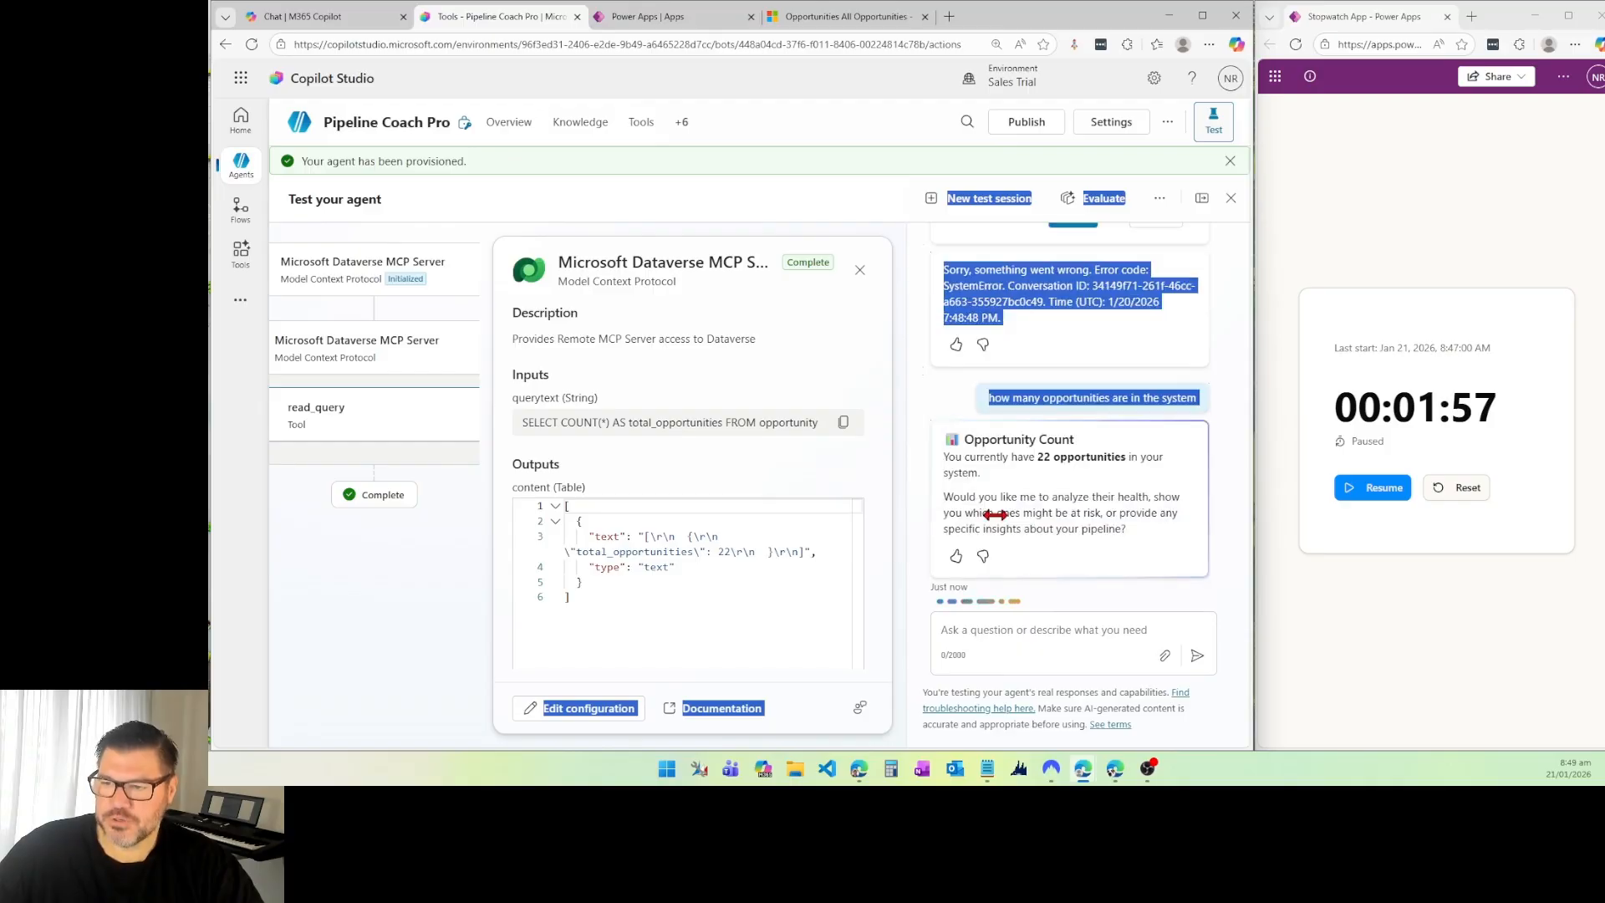
{"action": "left_click", "coordinate": [995, 514]}
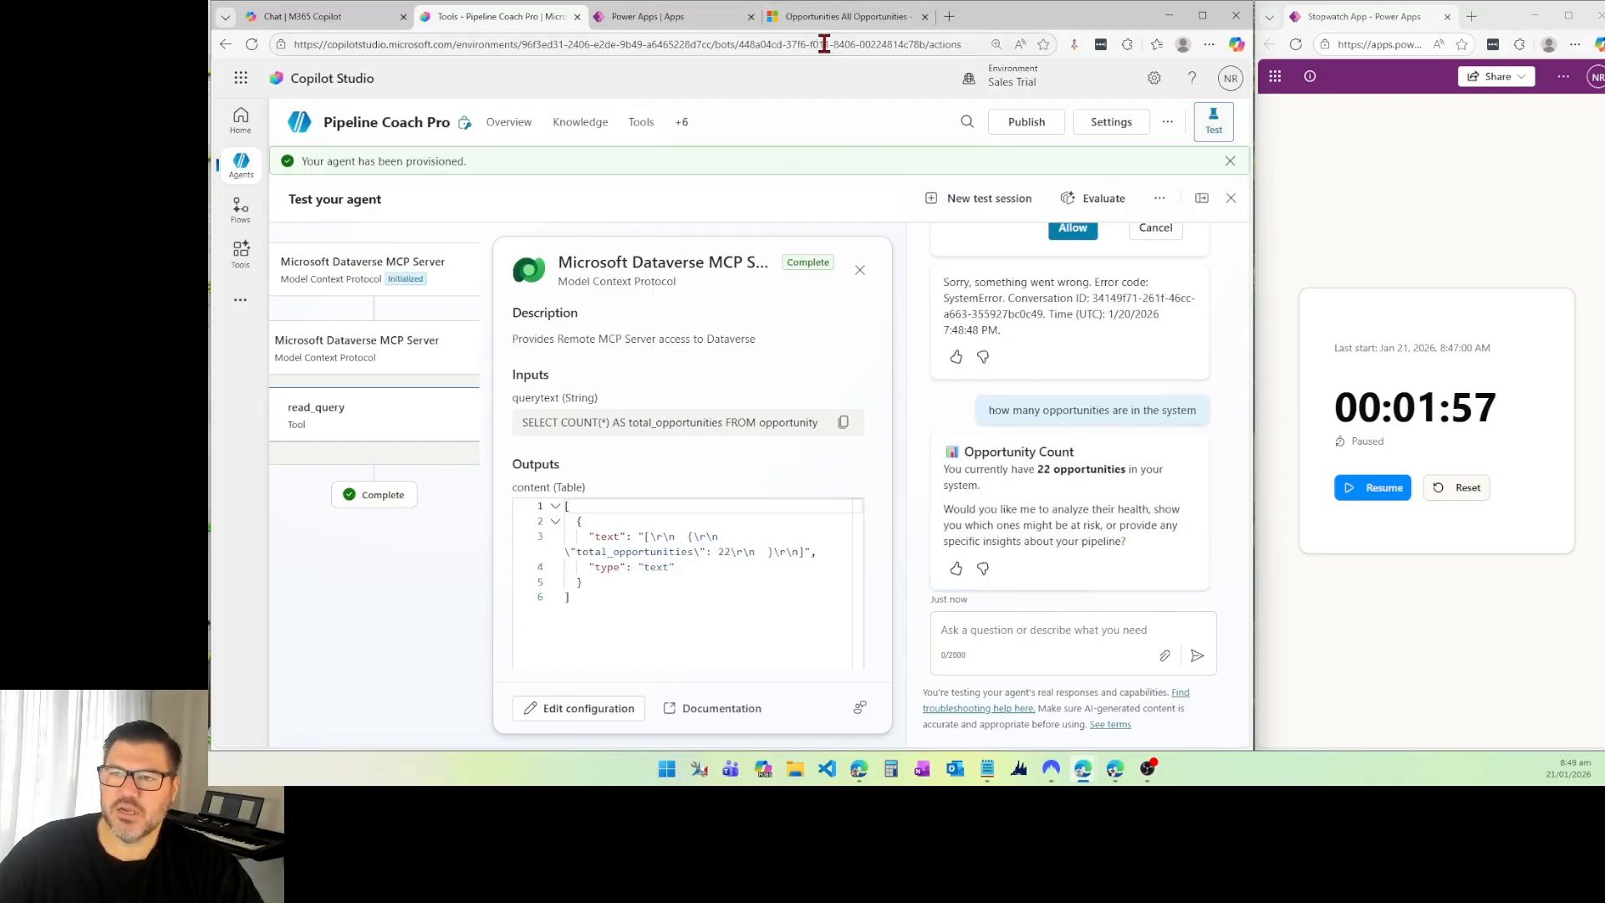
{"action": "left_click", "coordinate": [815, 17]}
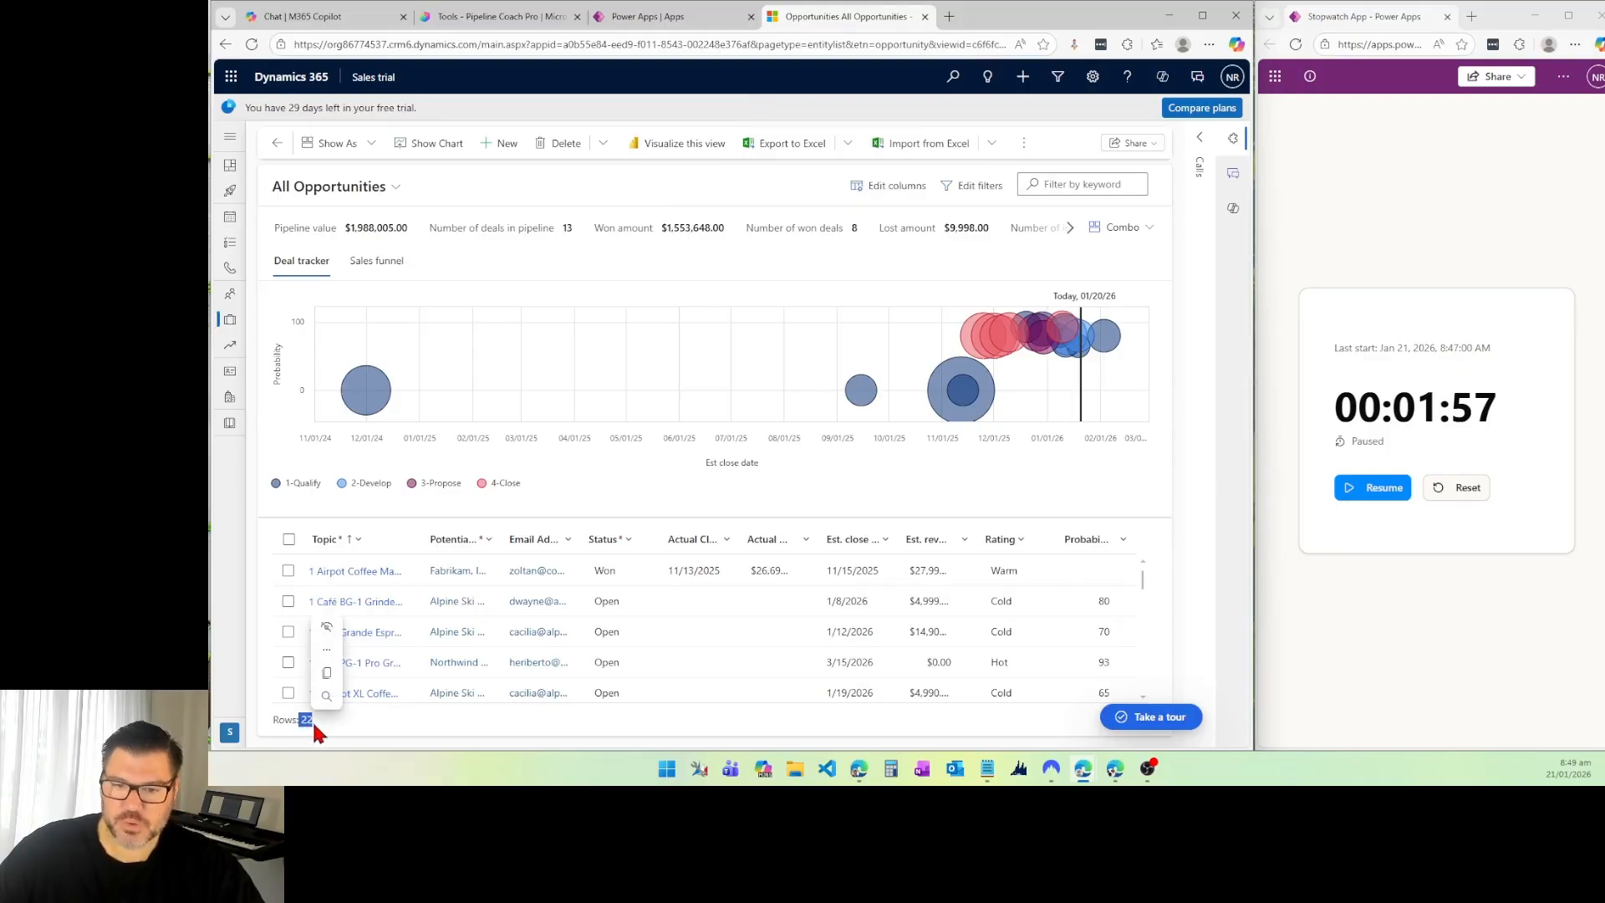
{"action": "left_click", "coordinate": [493, 18]}
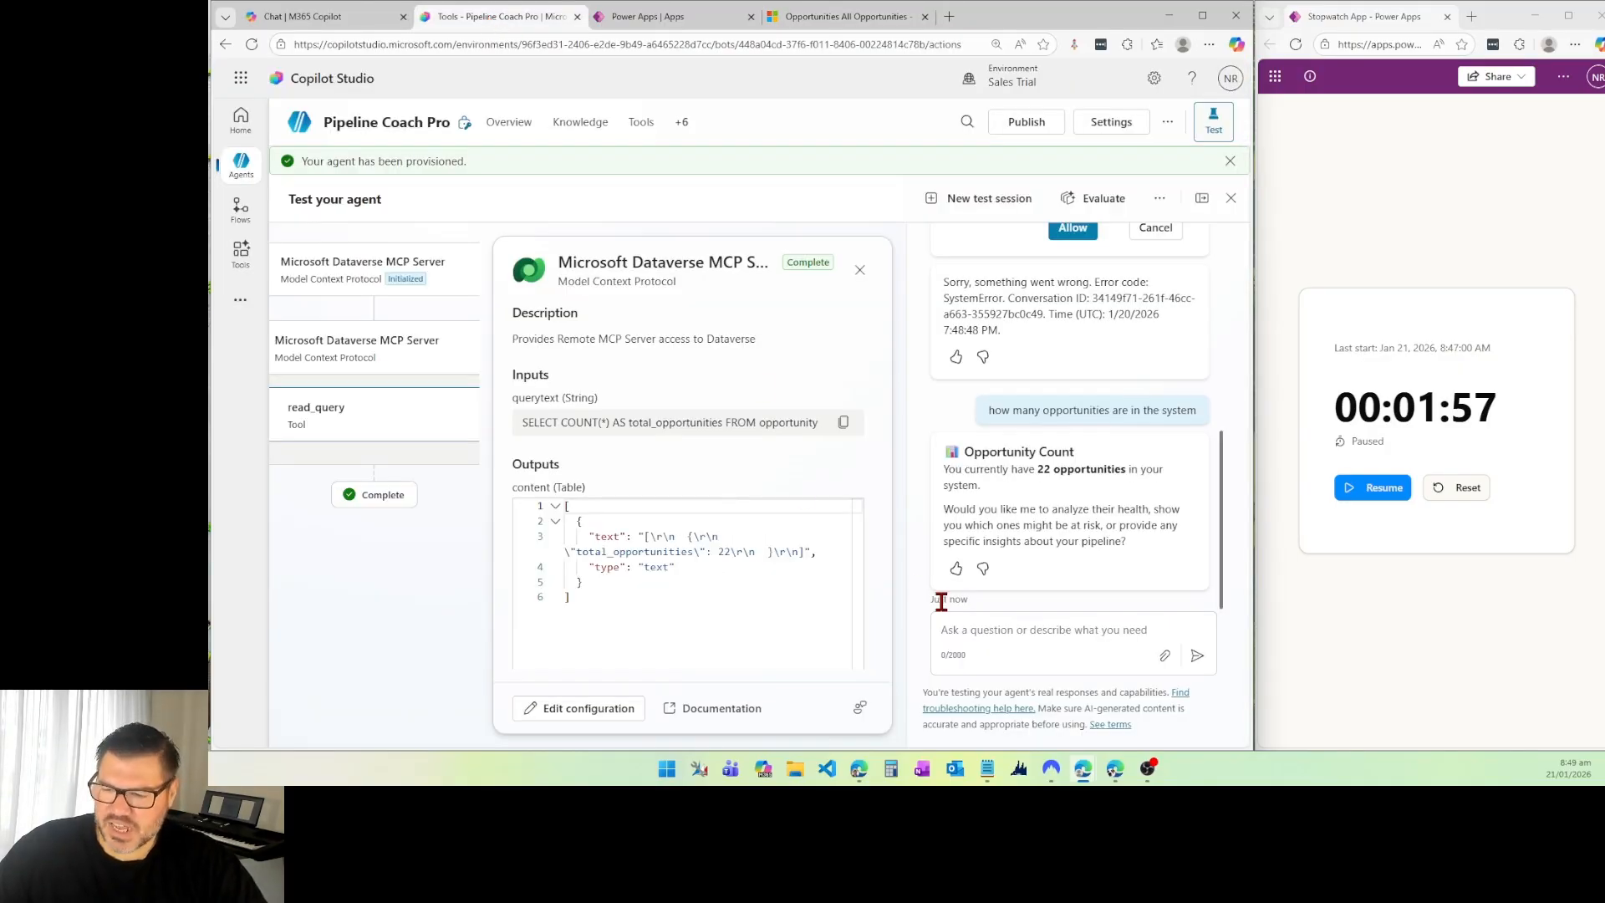
Step: Ask the agent which opportunities are most at risk
{"action": "left_click", "coordinate": [964, 626]}
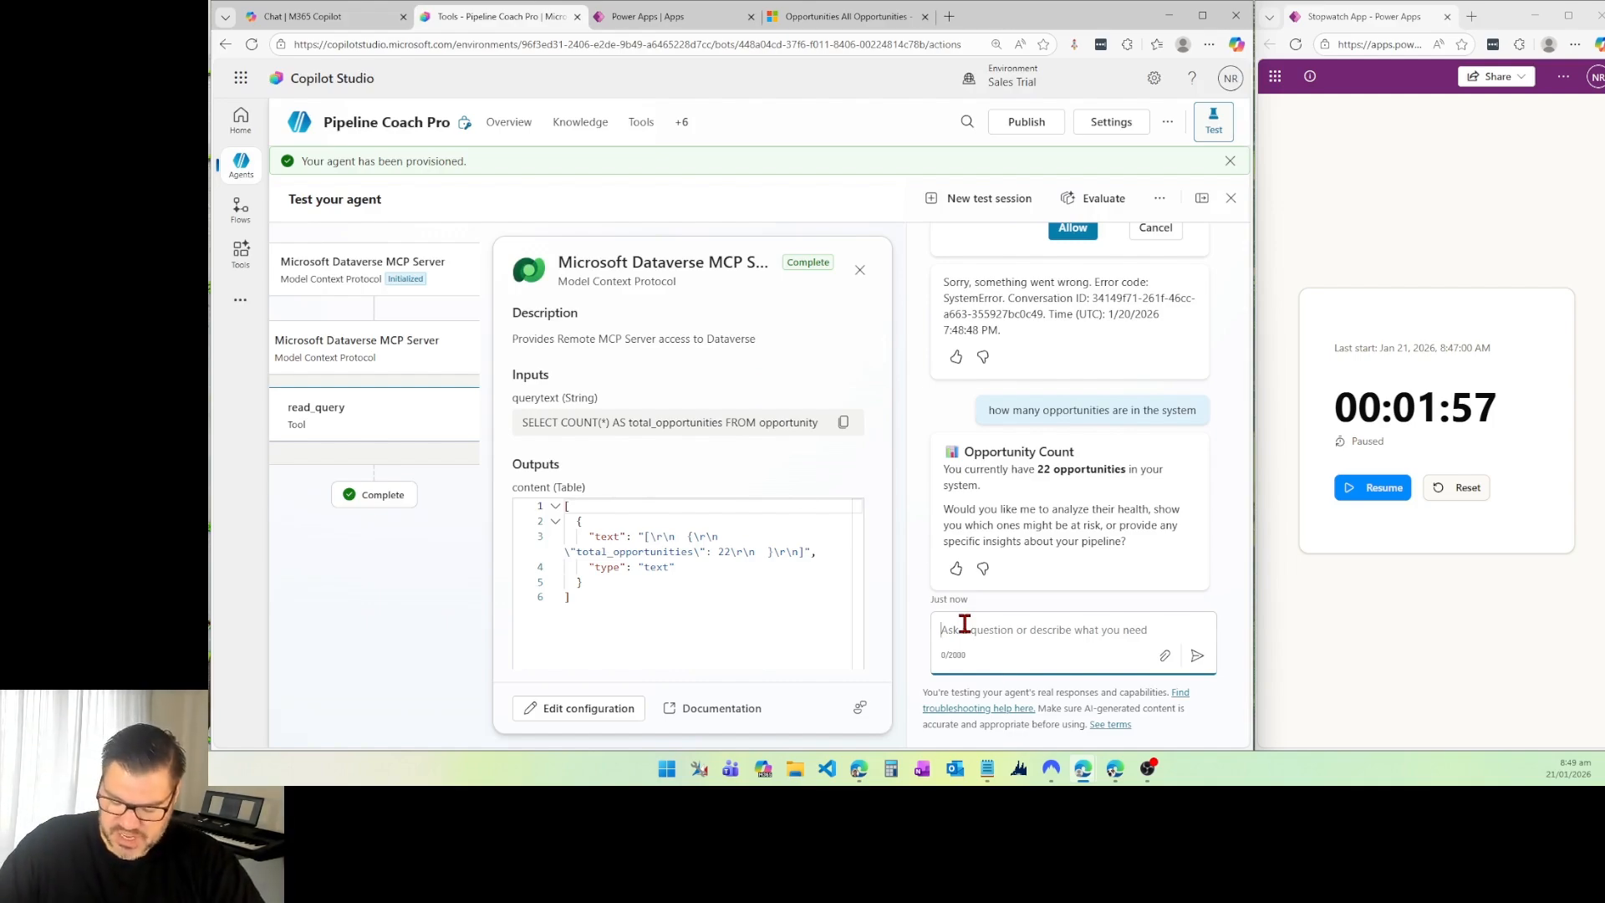
{"action": "type", "text": "which opportunities are most at risk"}
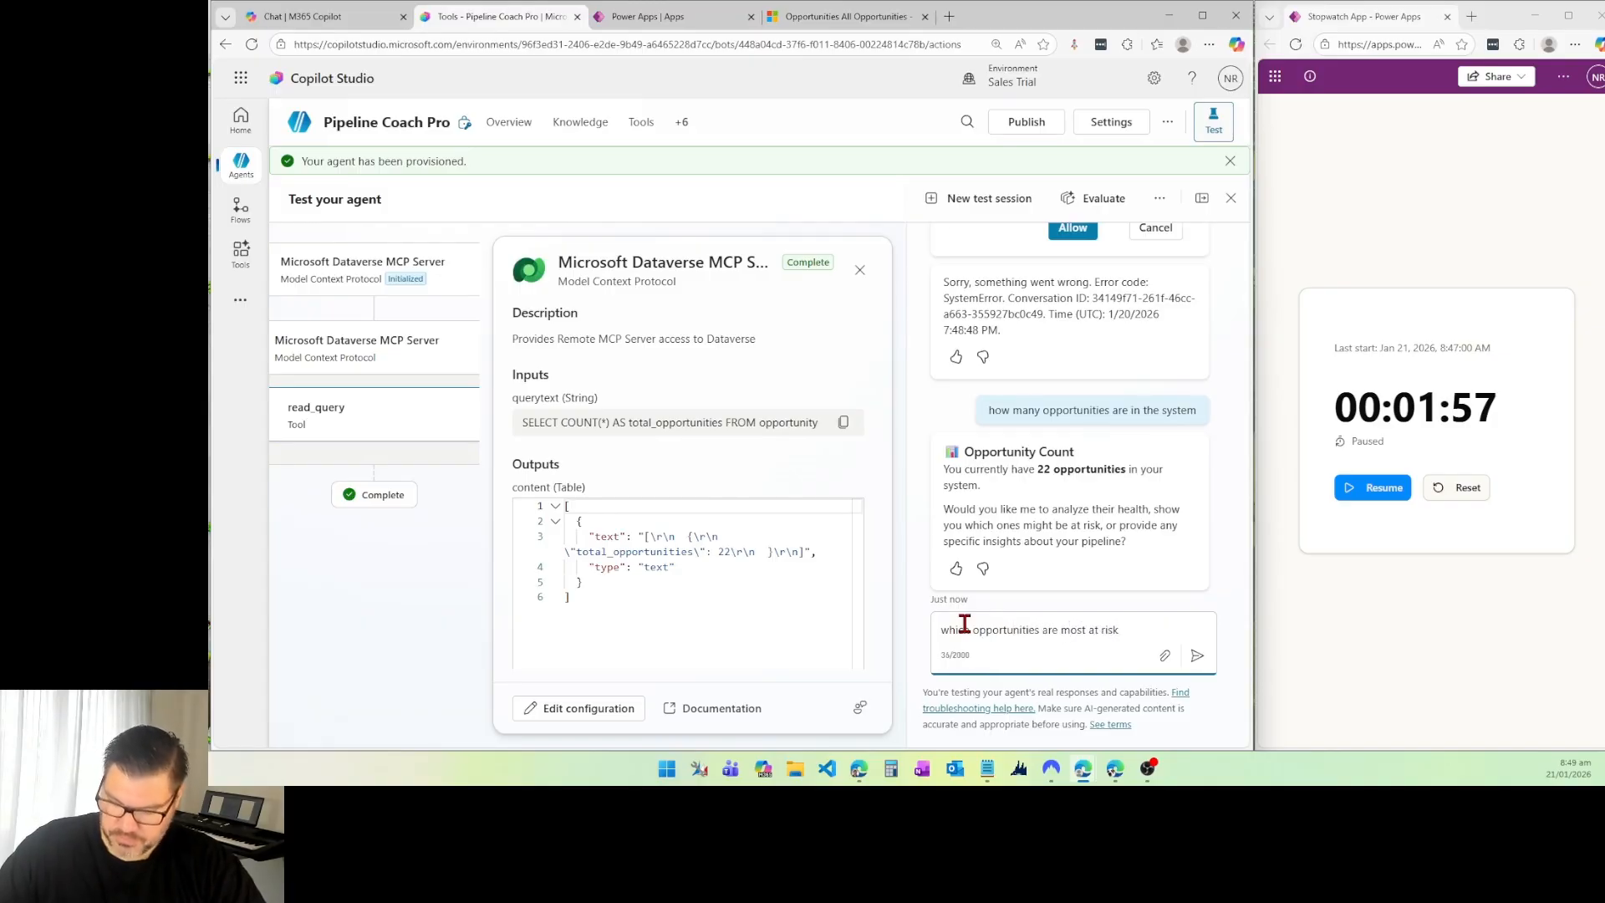
{"action": "key", "text": "Return"}
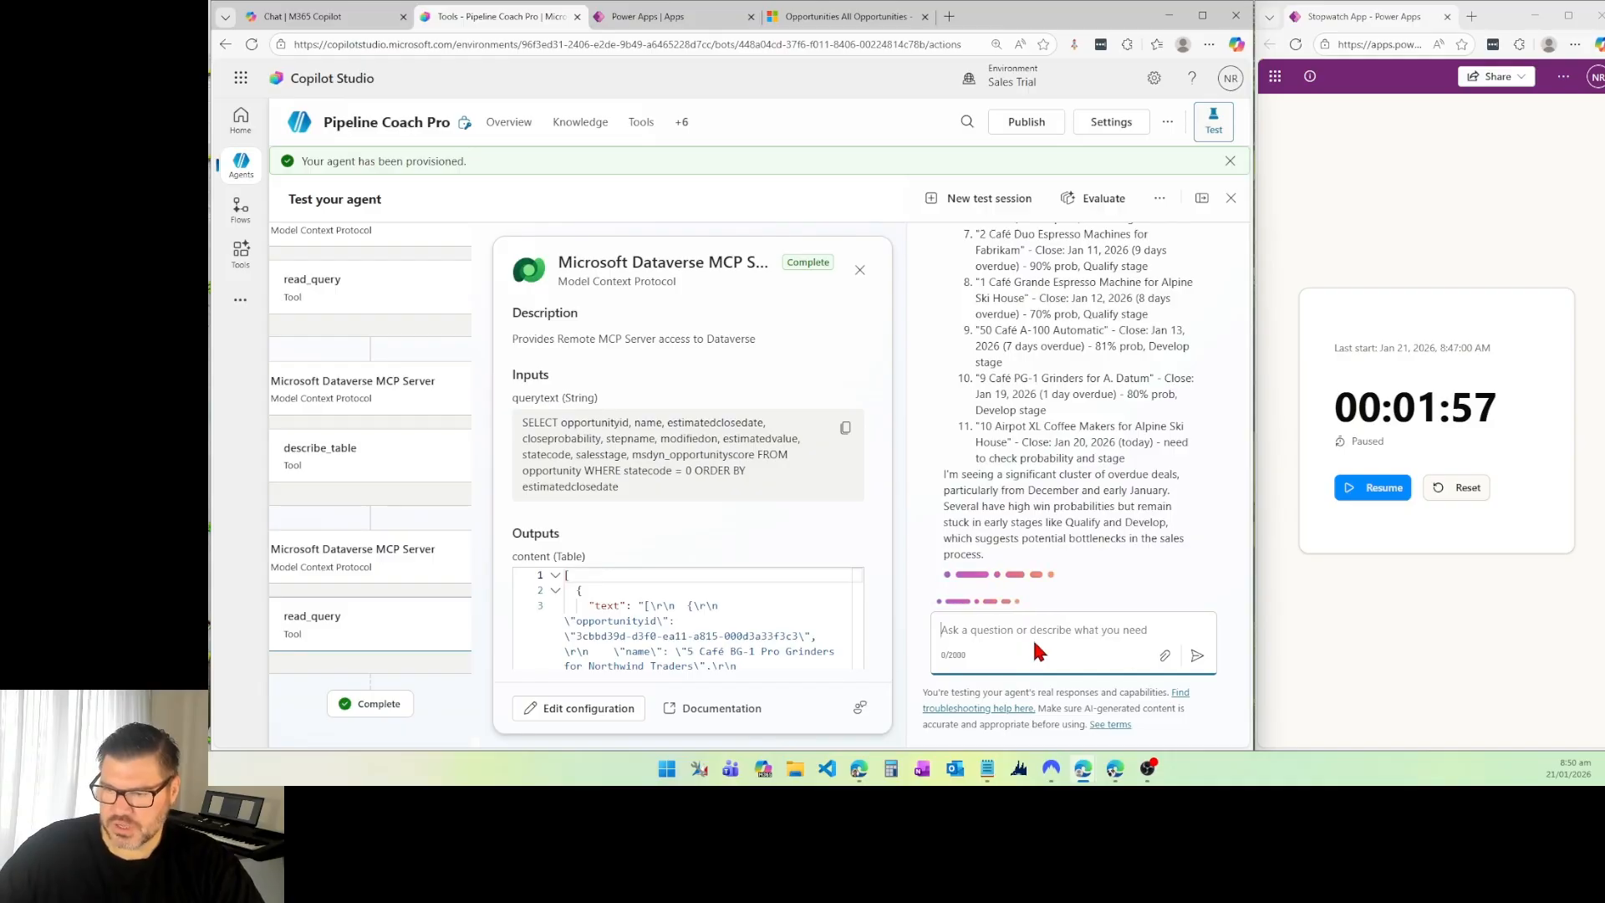
Step: Ask the agent to add a task to each opportunity as a reminder to call the contact
{"action": "type", "text": "can you"}
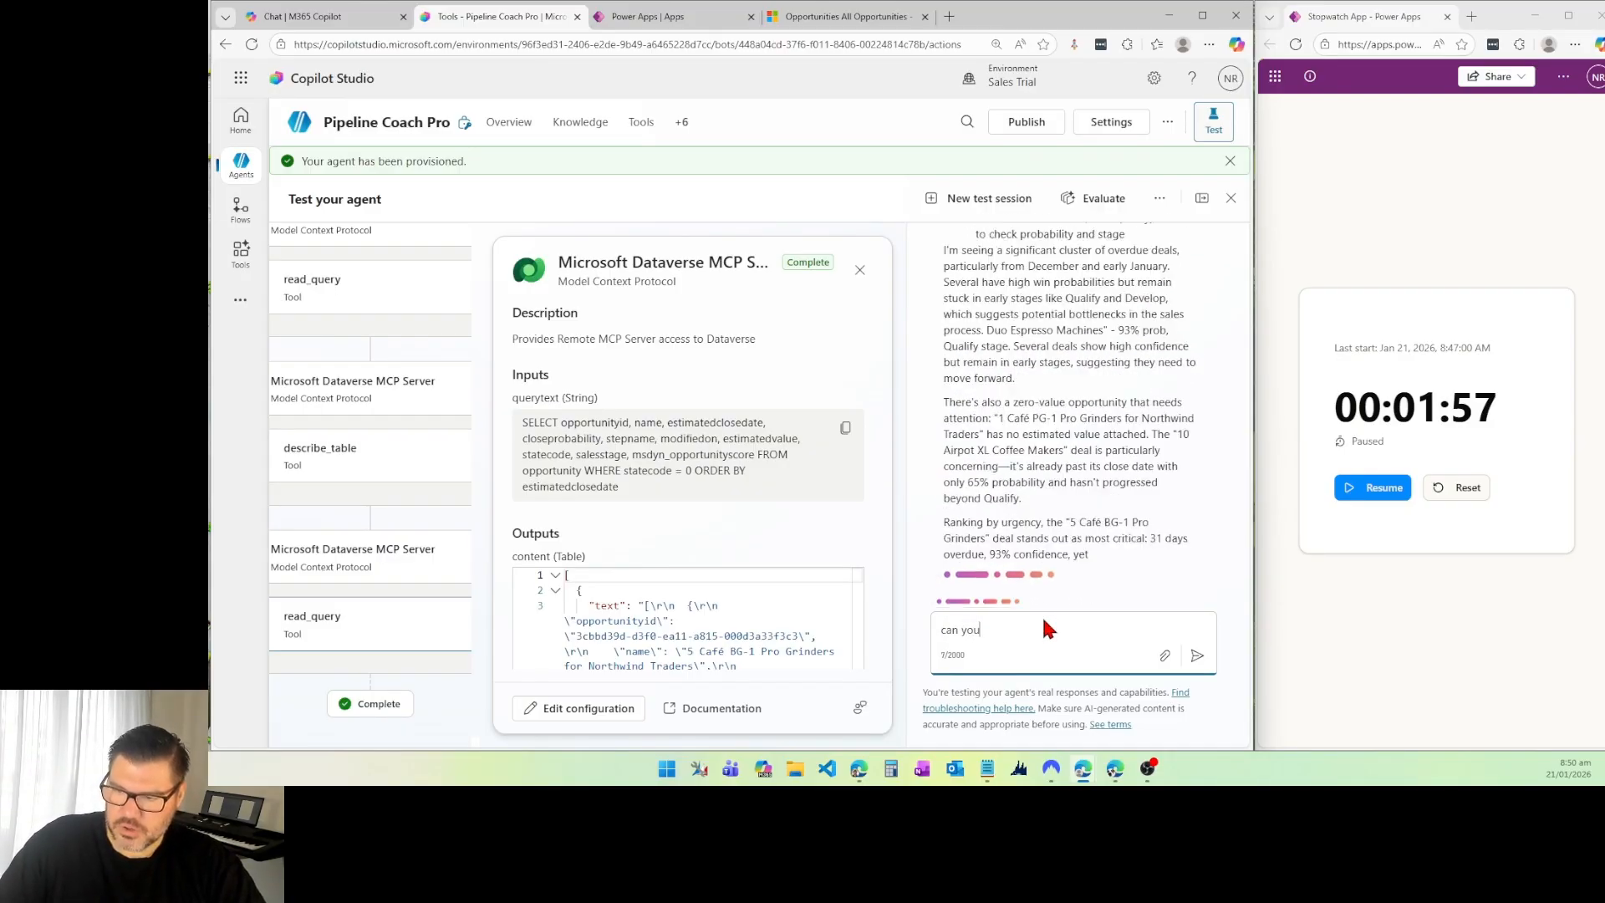
{"action": "type", "text": " add"}
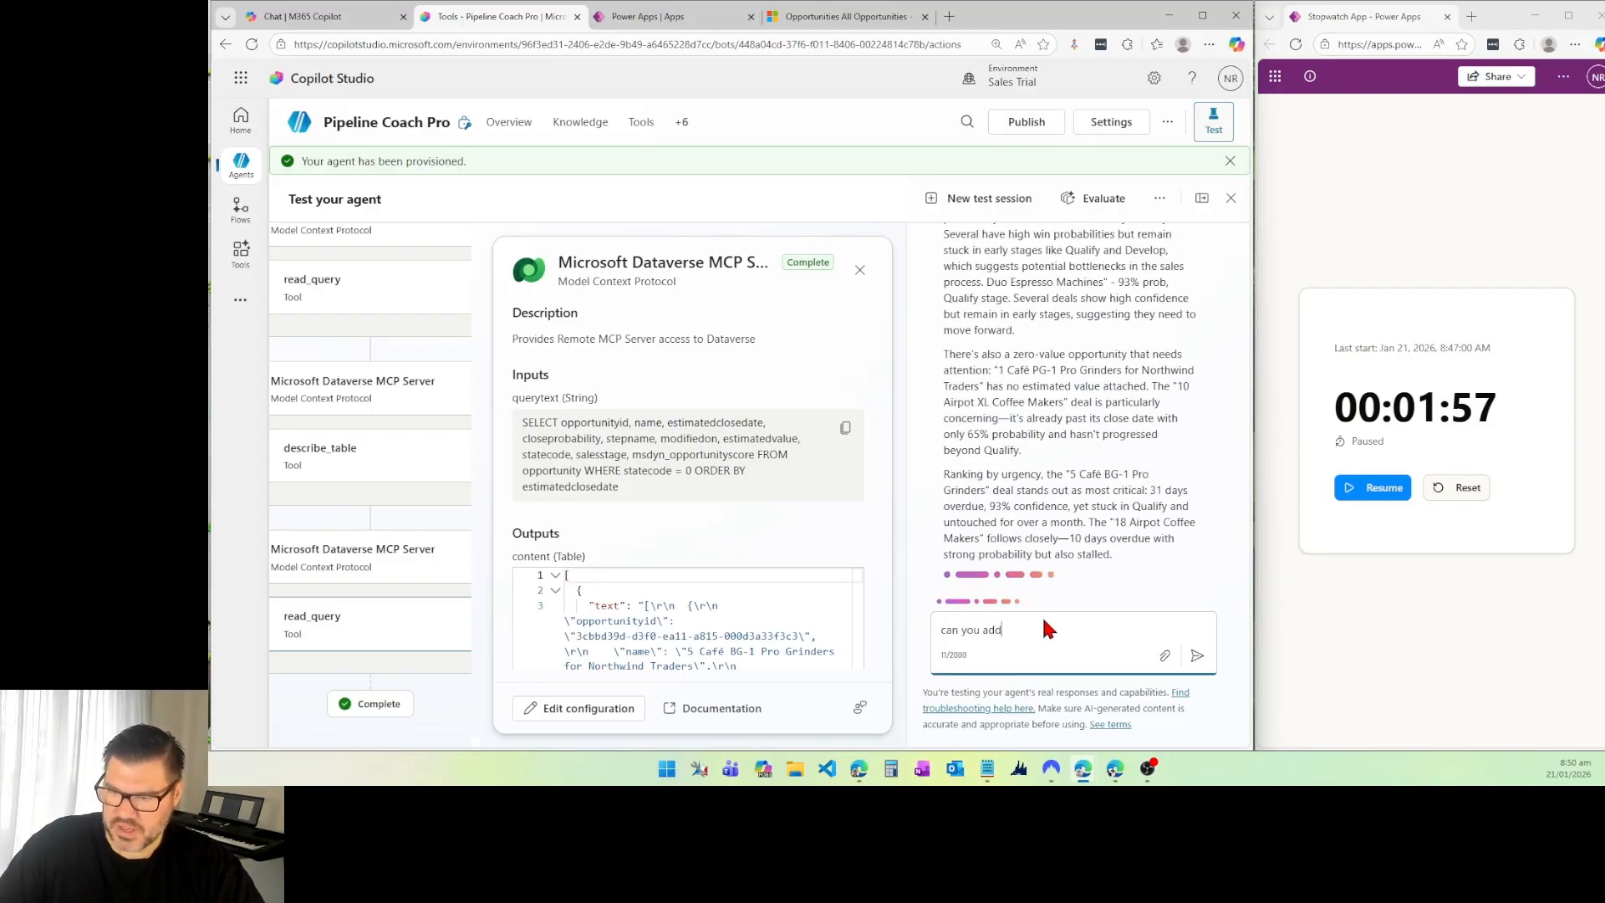
{"action": "type", "text": " a task to"}
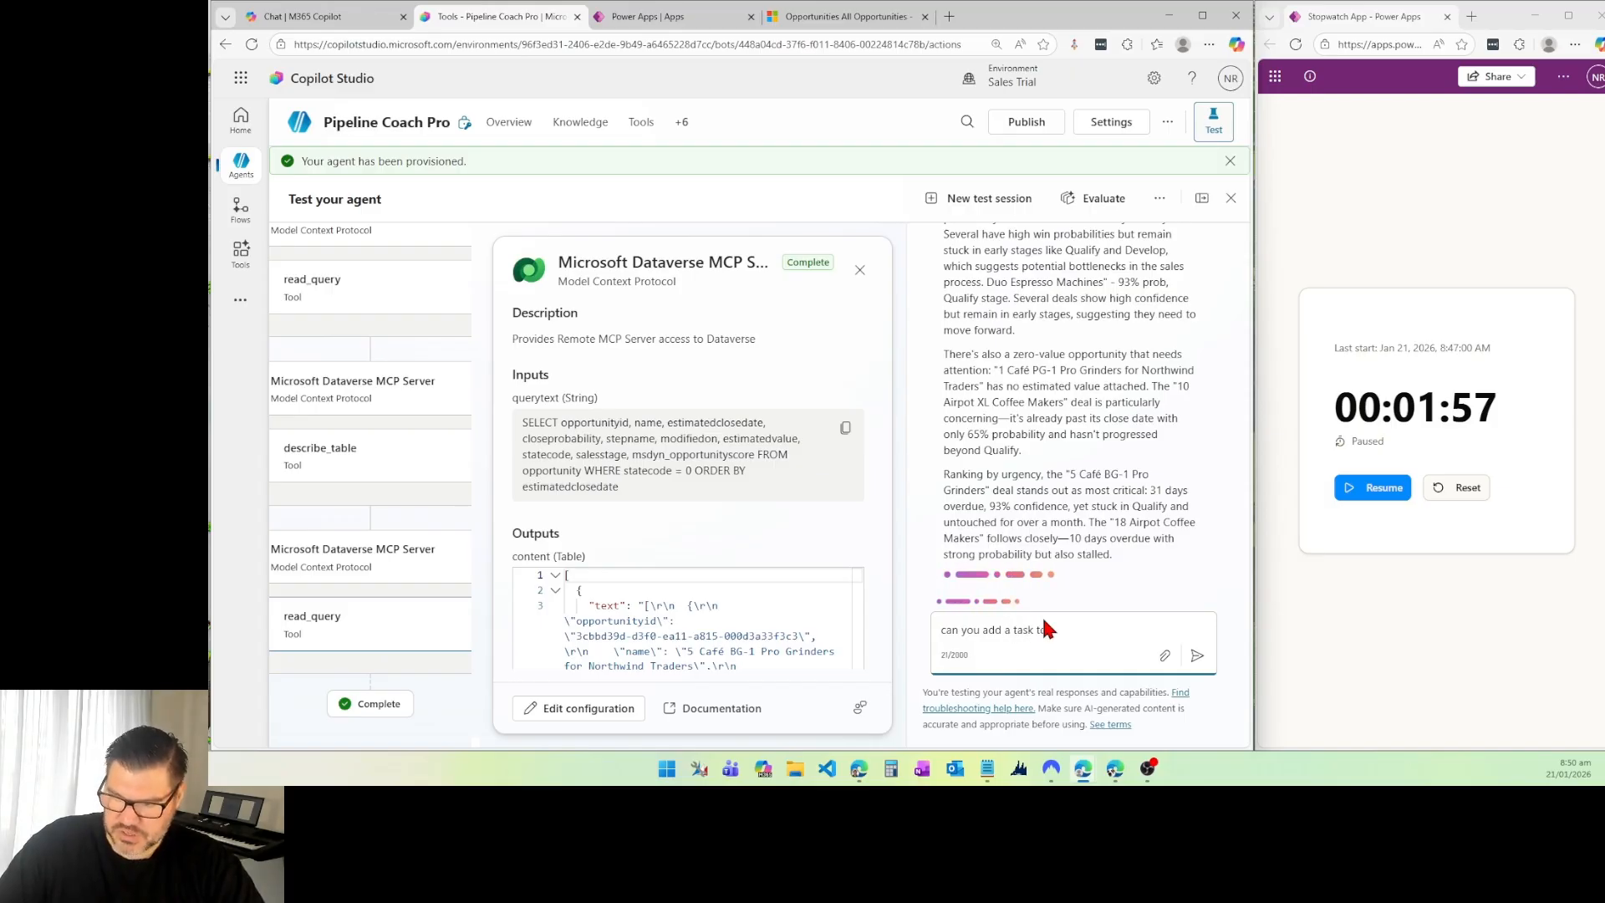
{"action": "type", "text": " each opportuniti"}
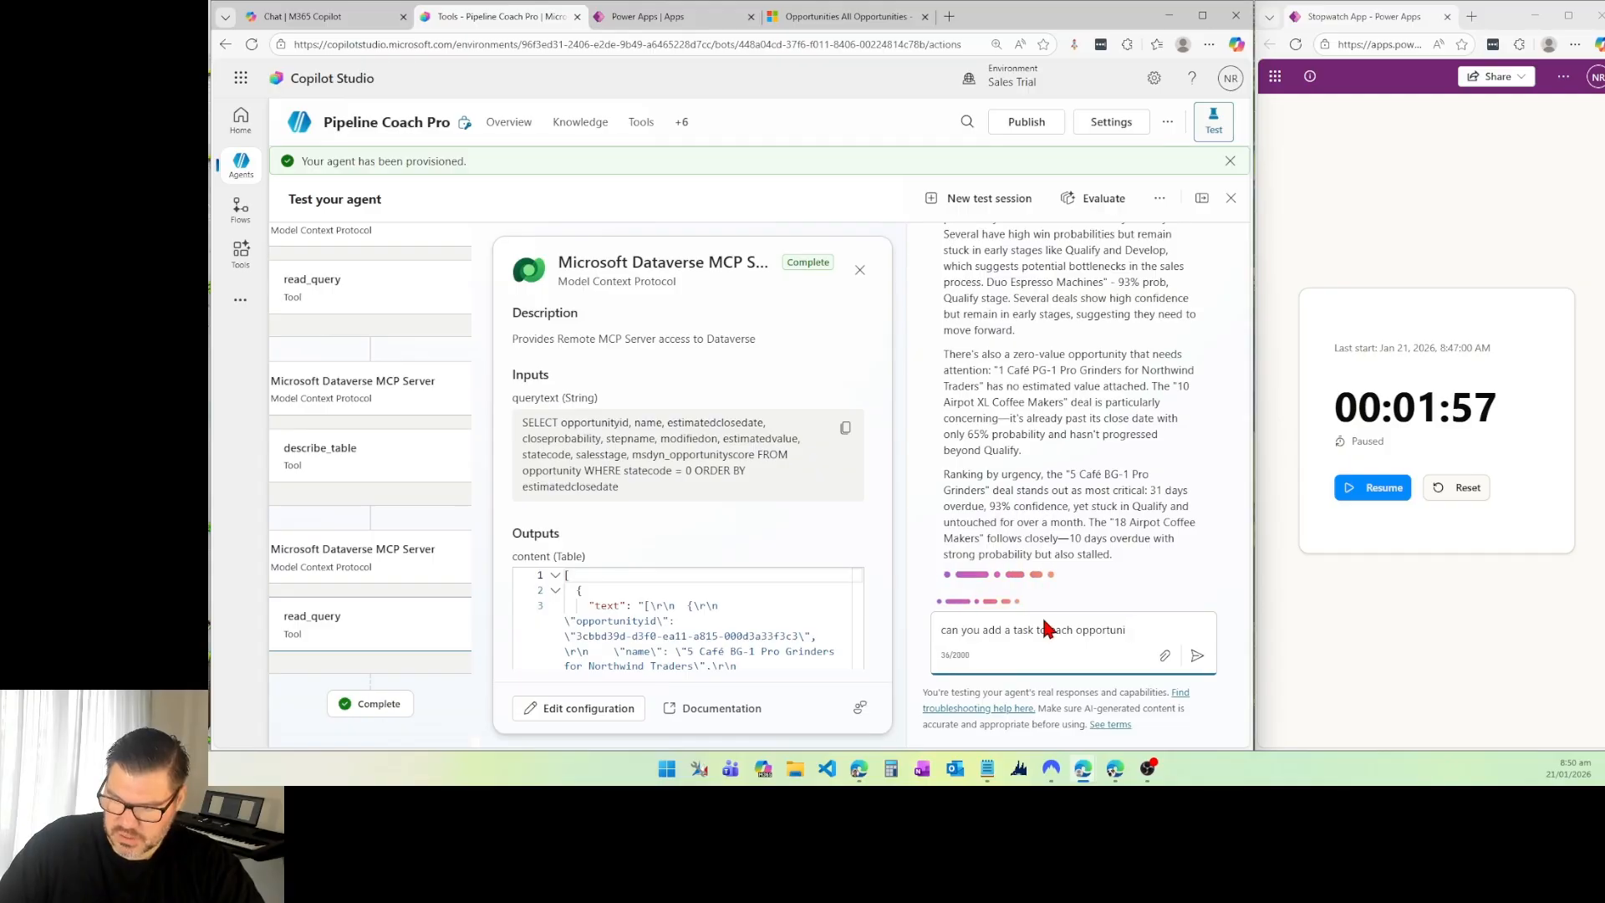
{"action": "key", "text": "BackSpace"}
{"action": "type", "text": "y reminding me to c"}
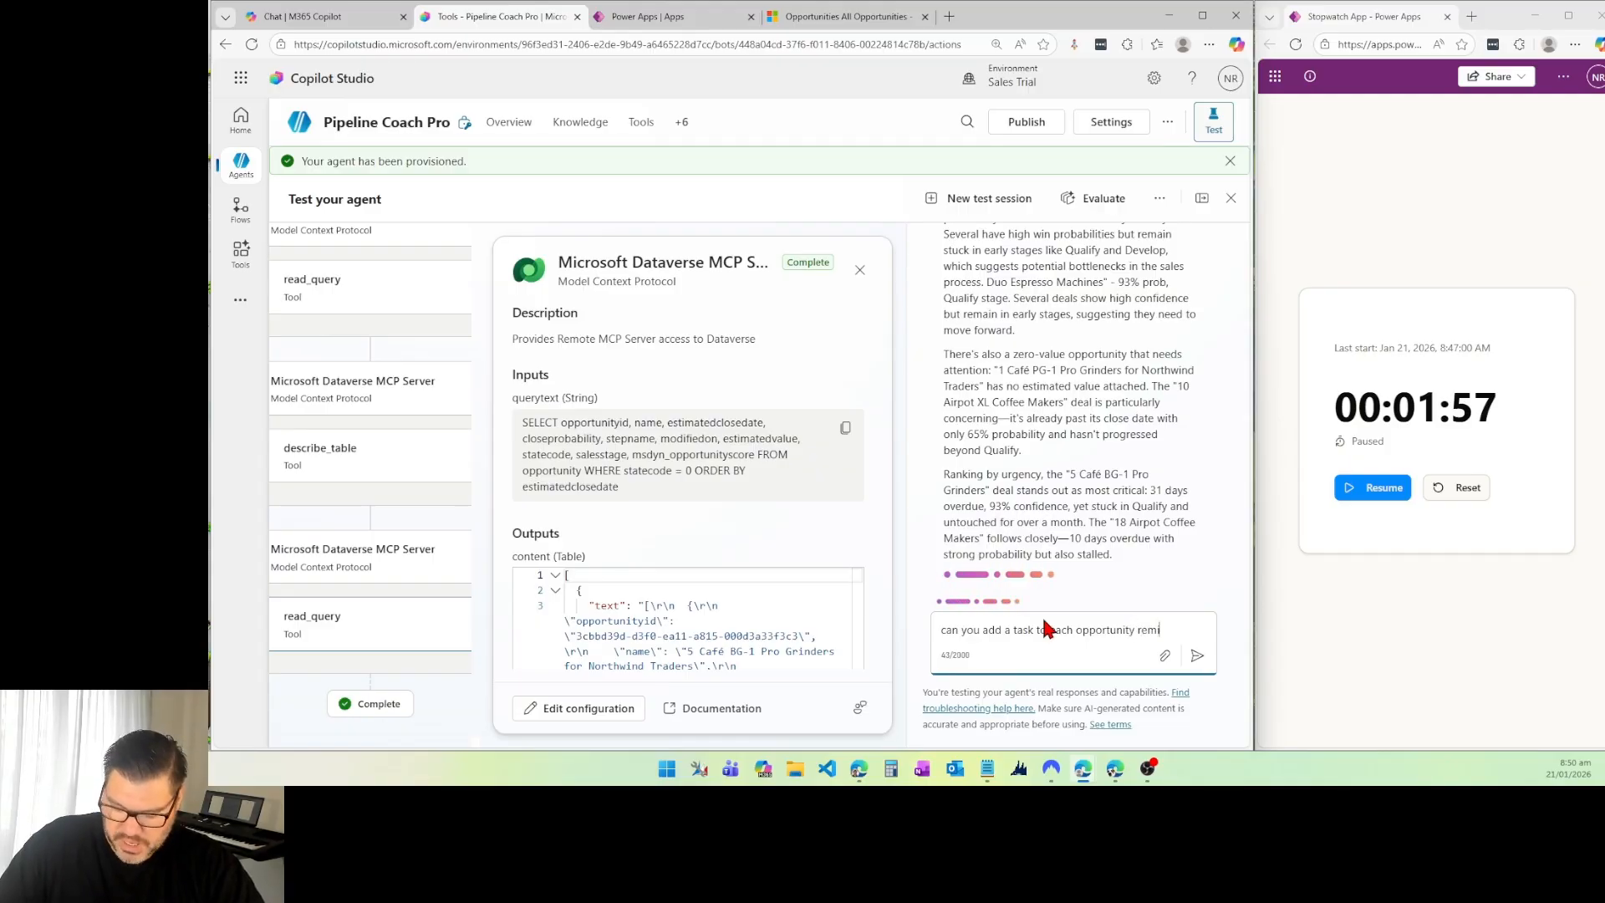
{"action": "type", "text": "all "}
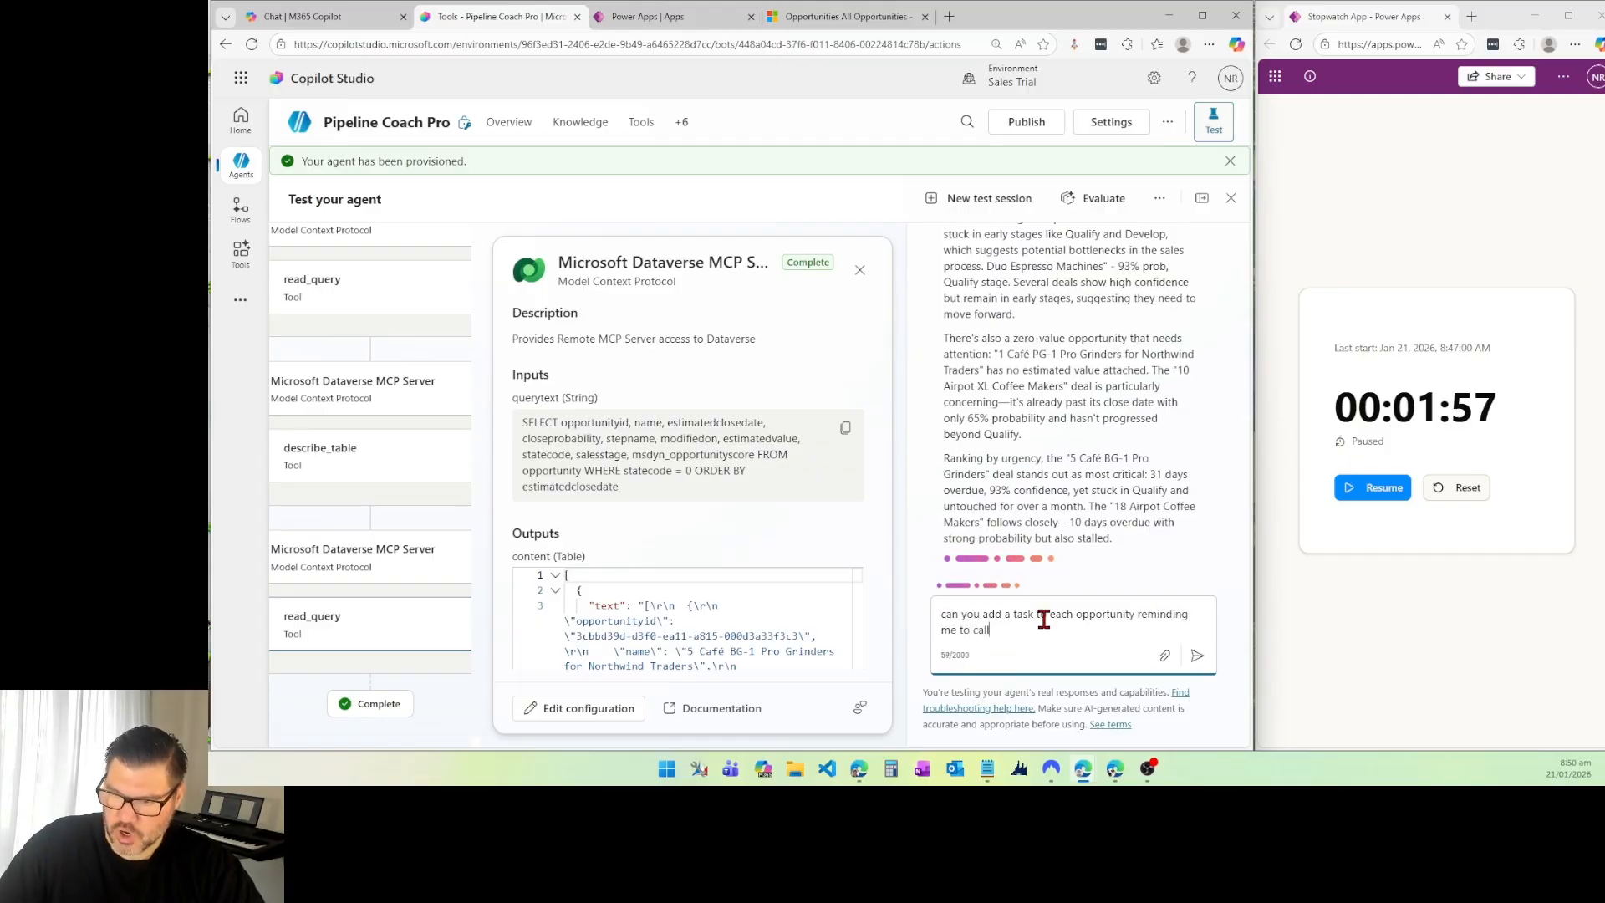
{"action": "type", "text": "the c"}
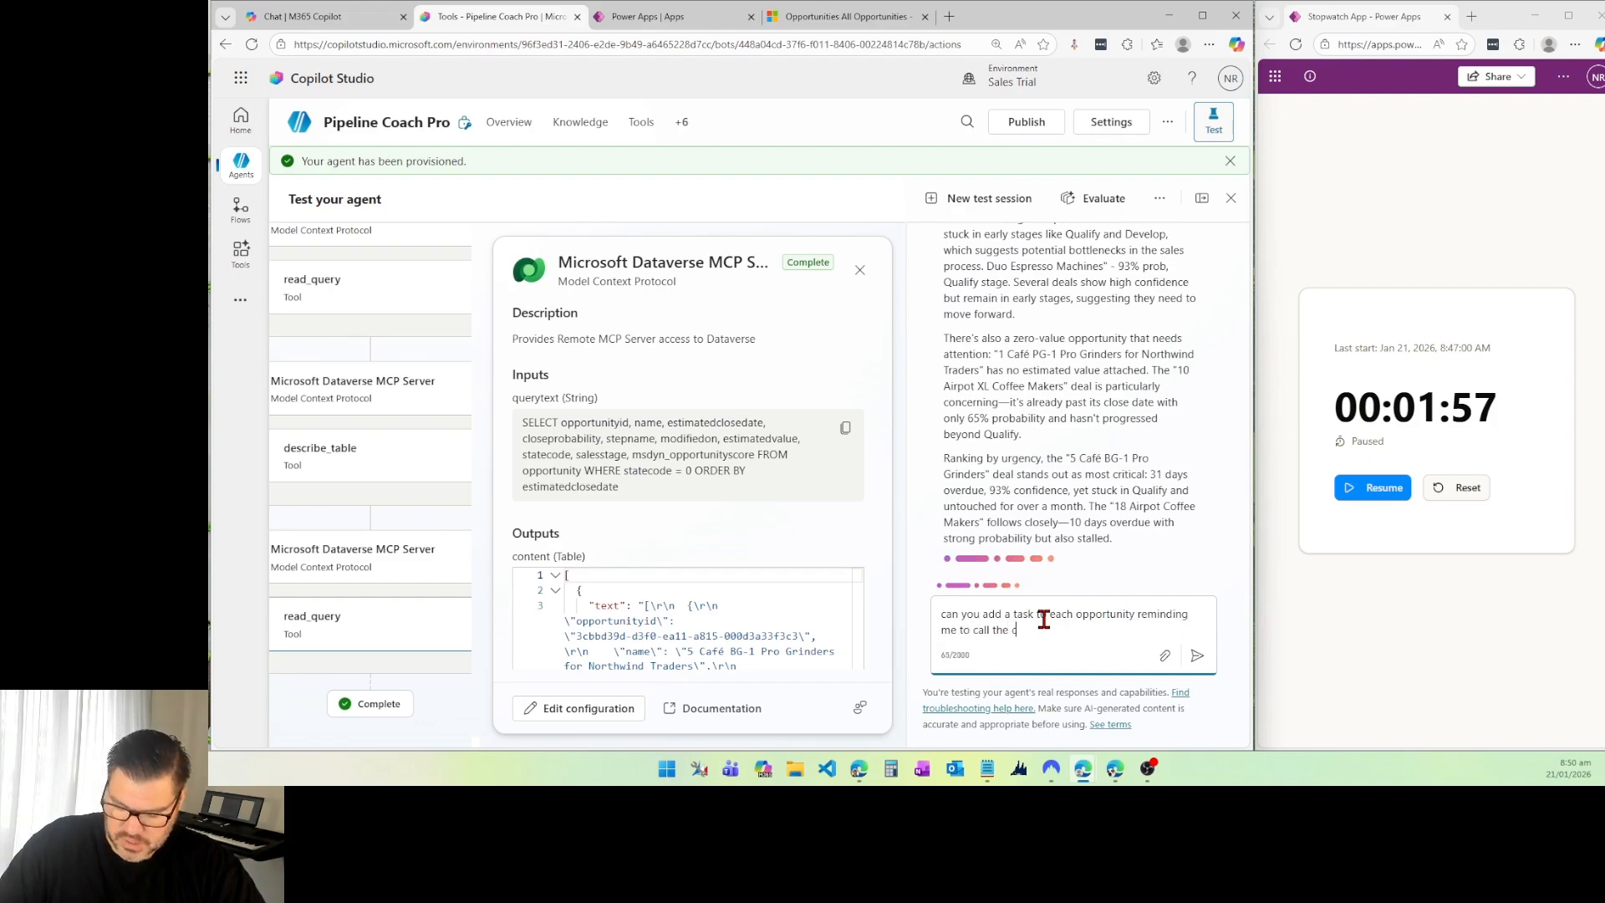
{"action": "type", "text": "ontact"}
{"action": "key", "text": "Return"}
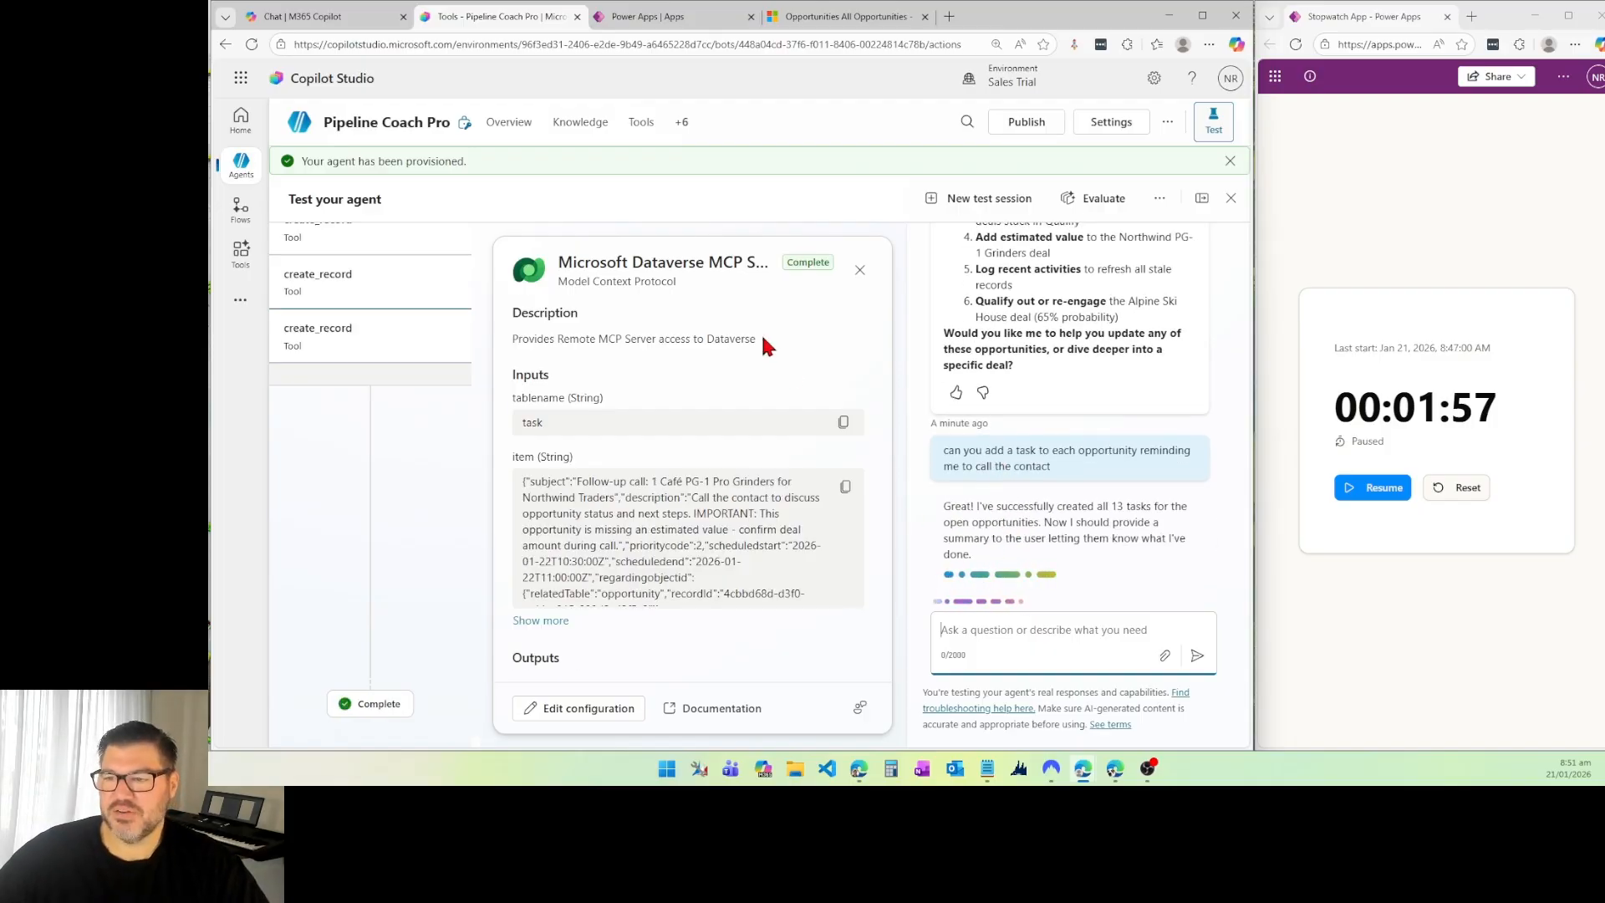
Step: Open the opportunity 1 Café BG-1 Grinder for Alpine Ski House in Dynamics 365 and check its timeline for the follow-up call task
{"action": "left_click", "coordinate": [1056, 631]}
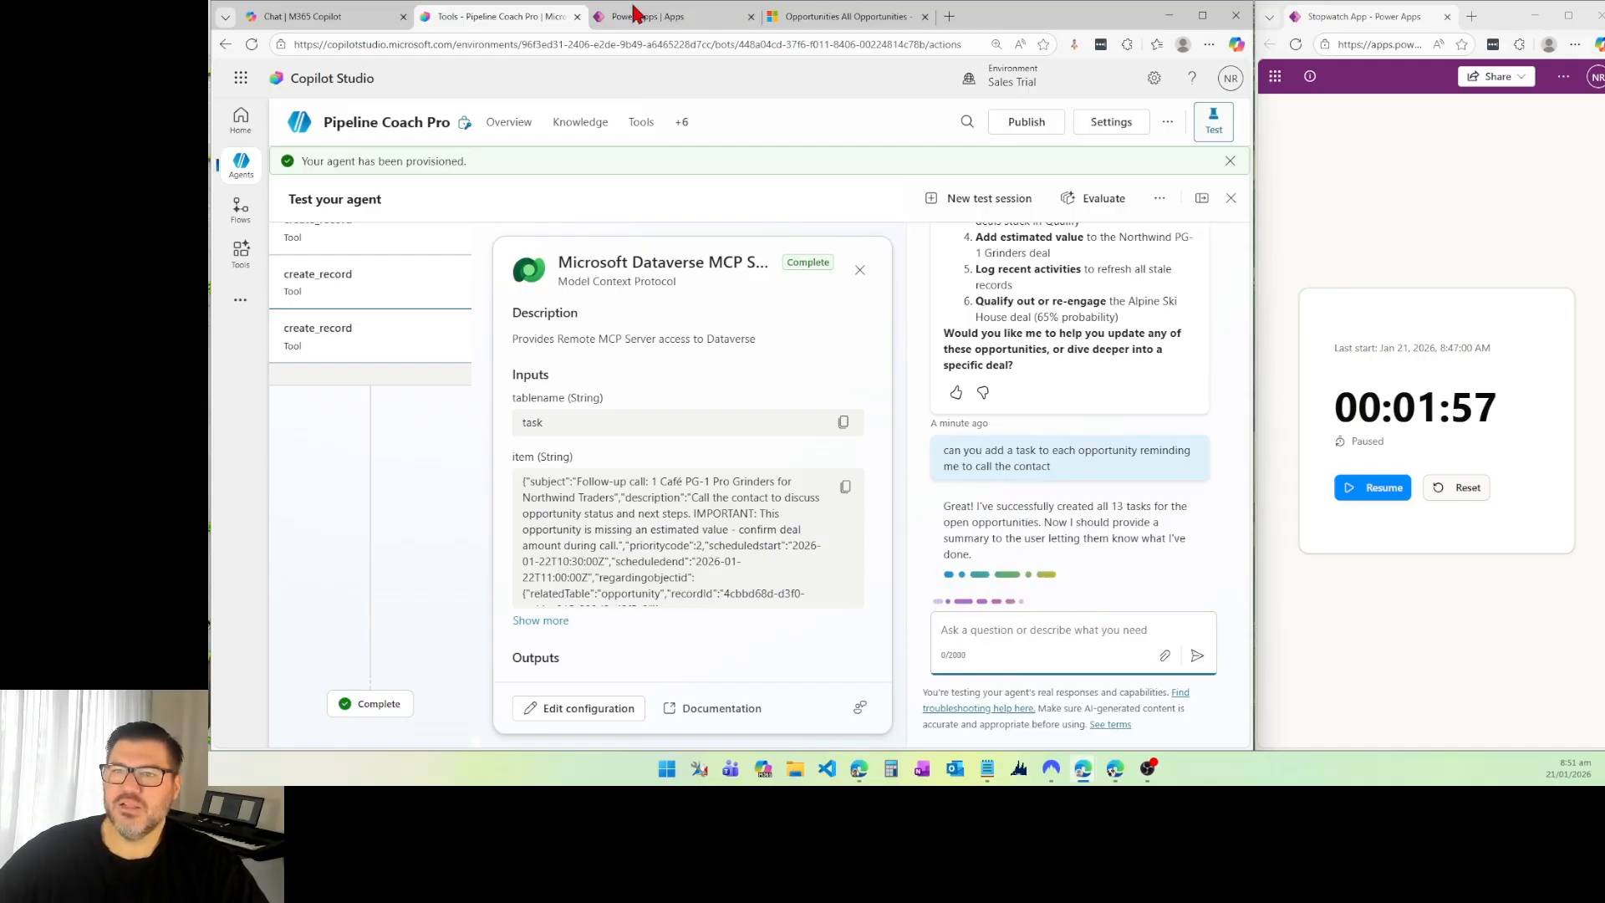
{"action": "left_click", "coordinate": [815, 18]}
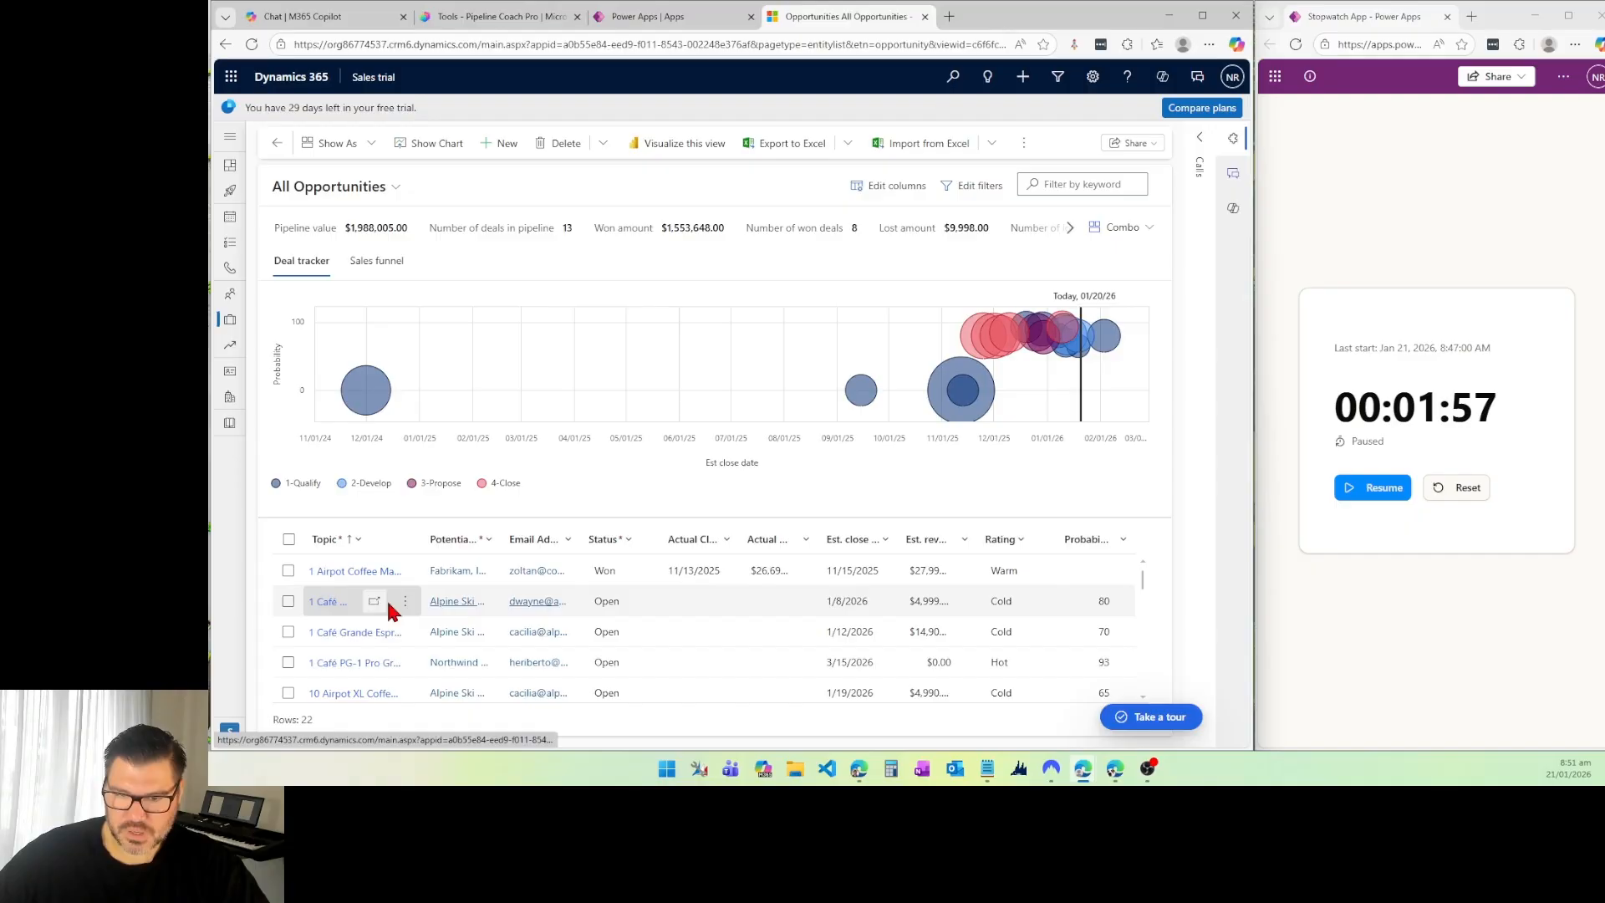
{"action": "left_click", "coordinate": [375, 613]}
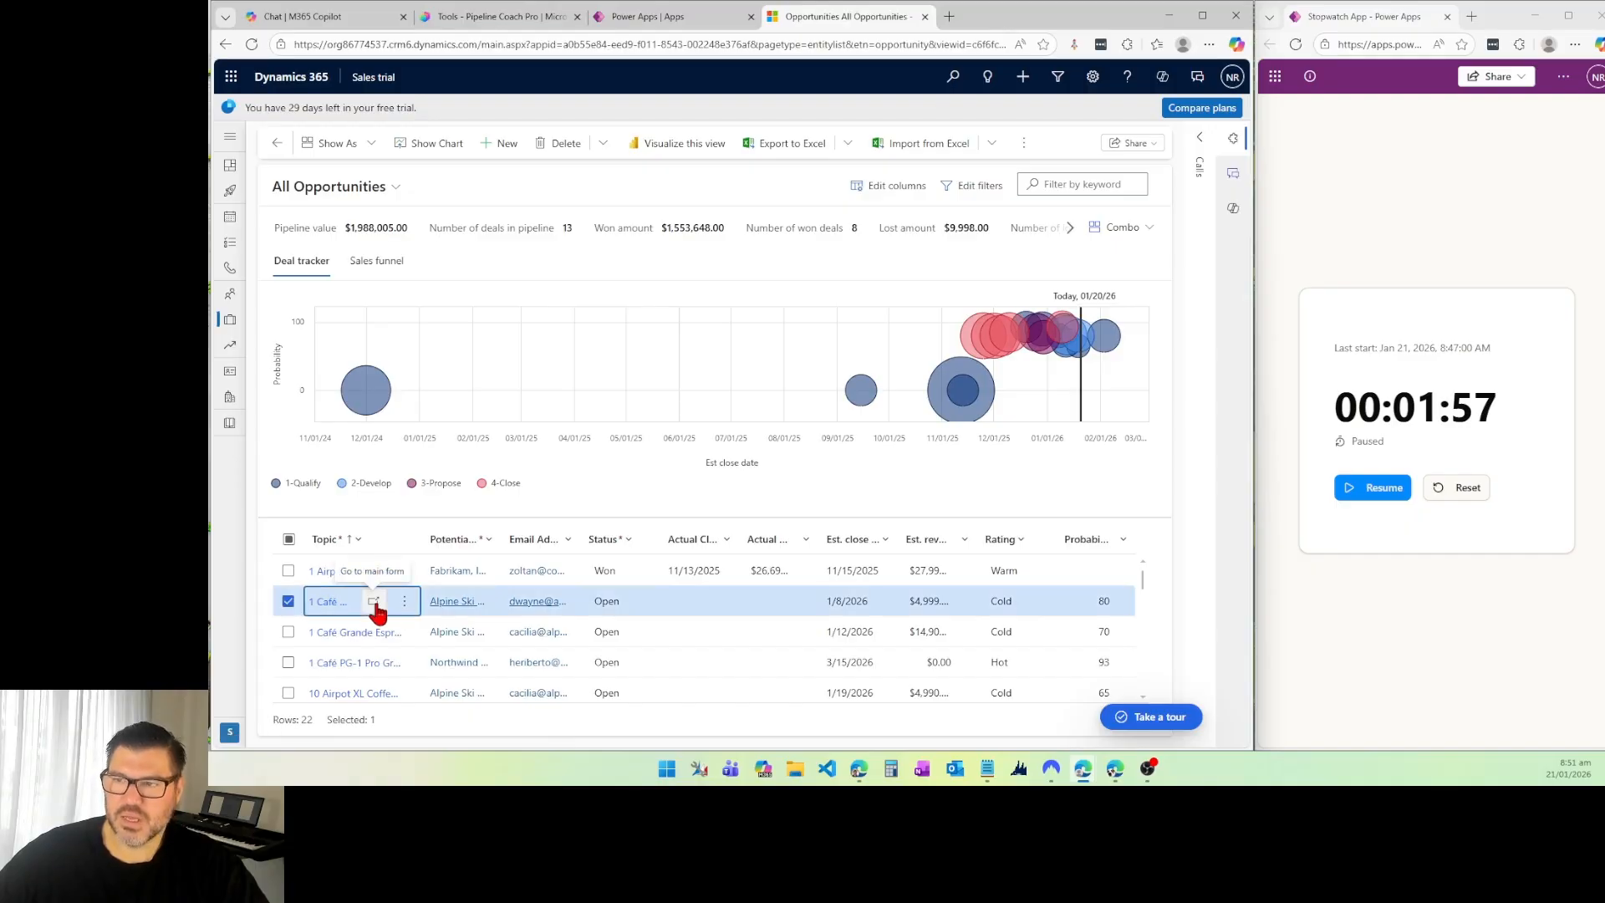
{"action": "left_click", "coordinate": [404, 607]}
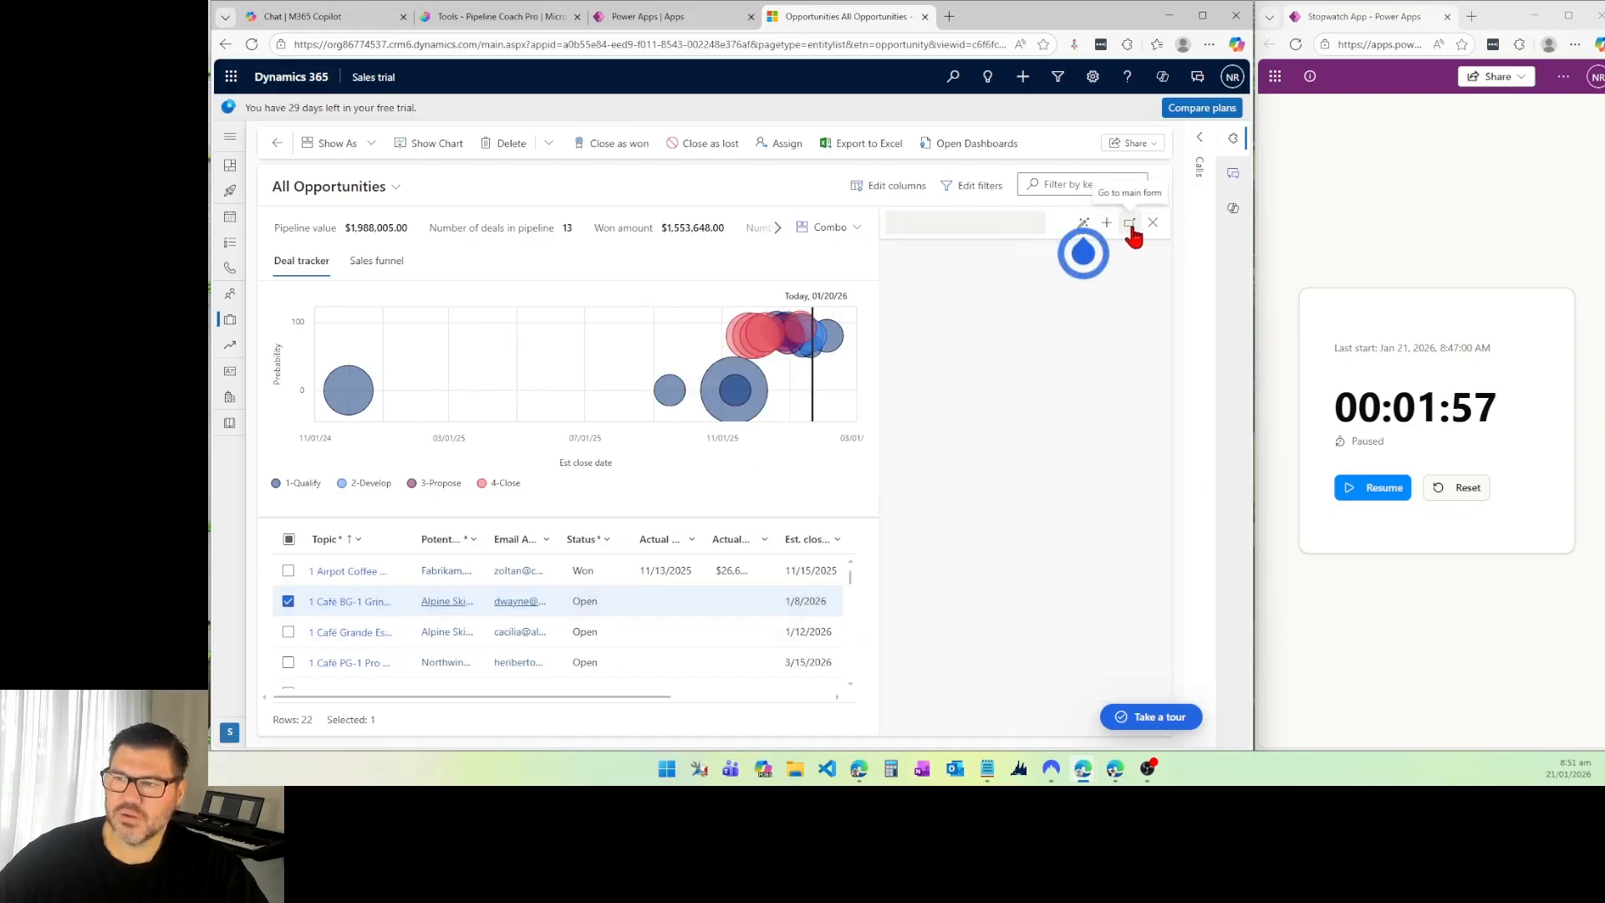
{"action": "left_click", "coordinate": [252, 46]}
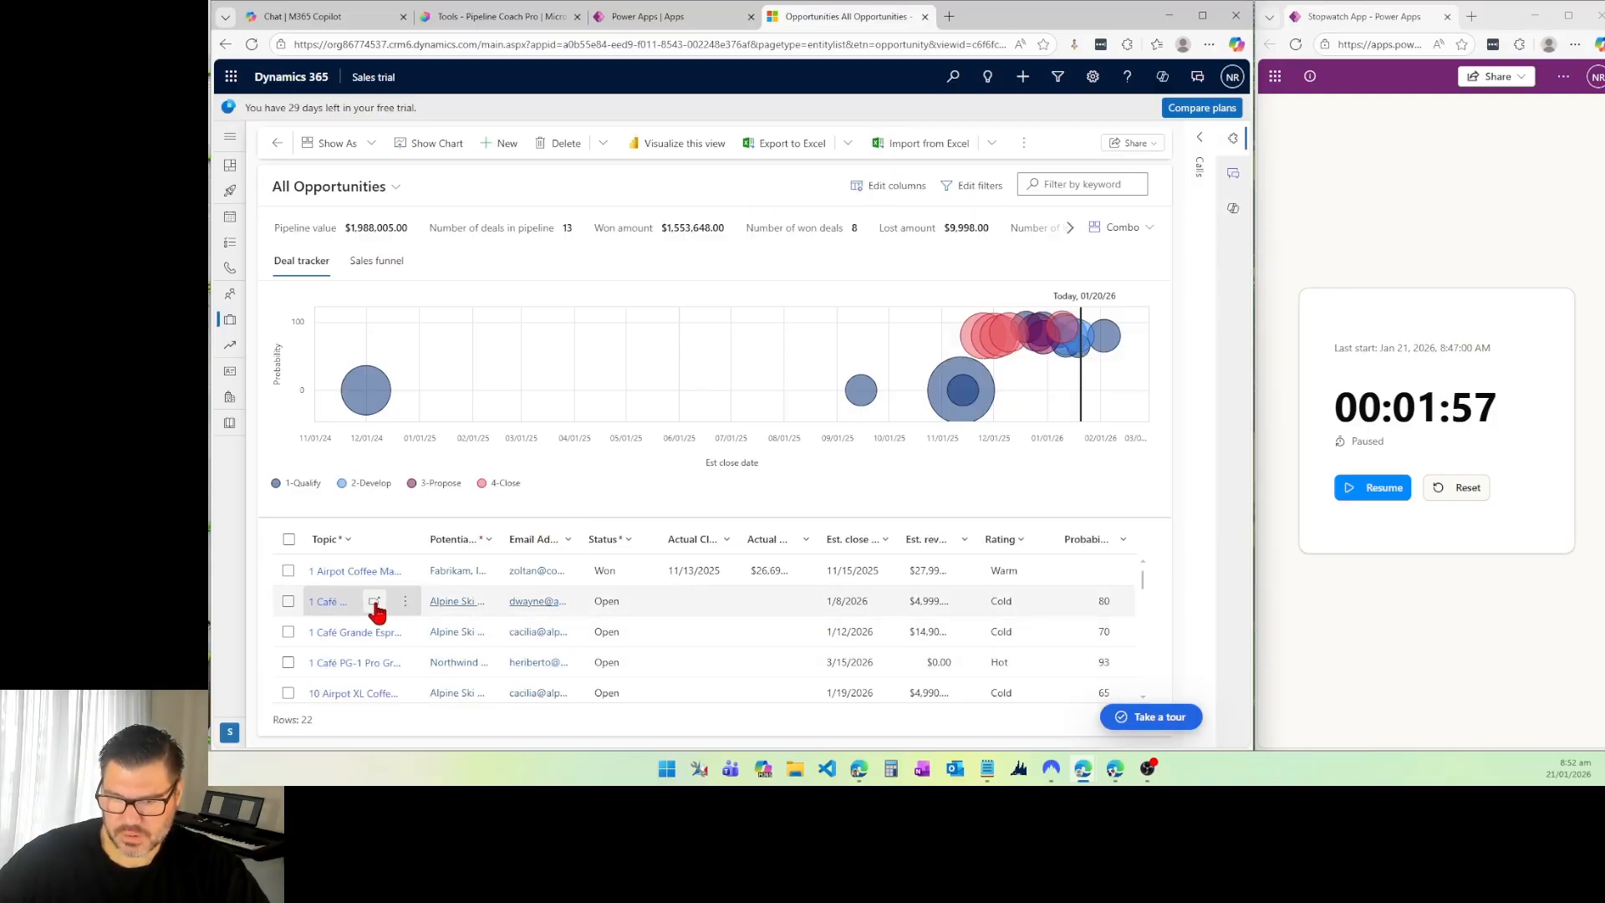
{"action": "left_click", "coordinate": [376, 604]}
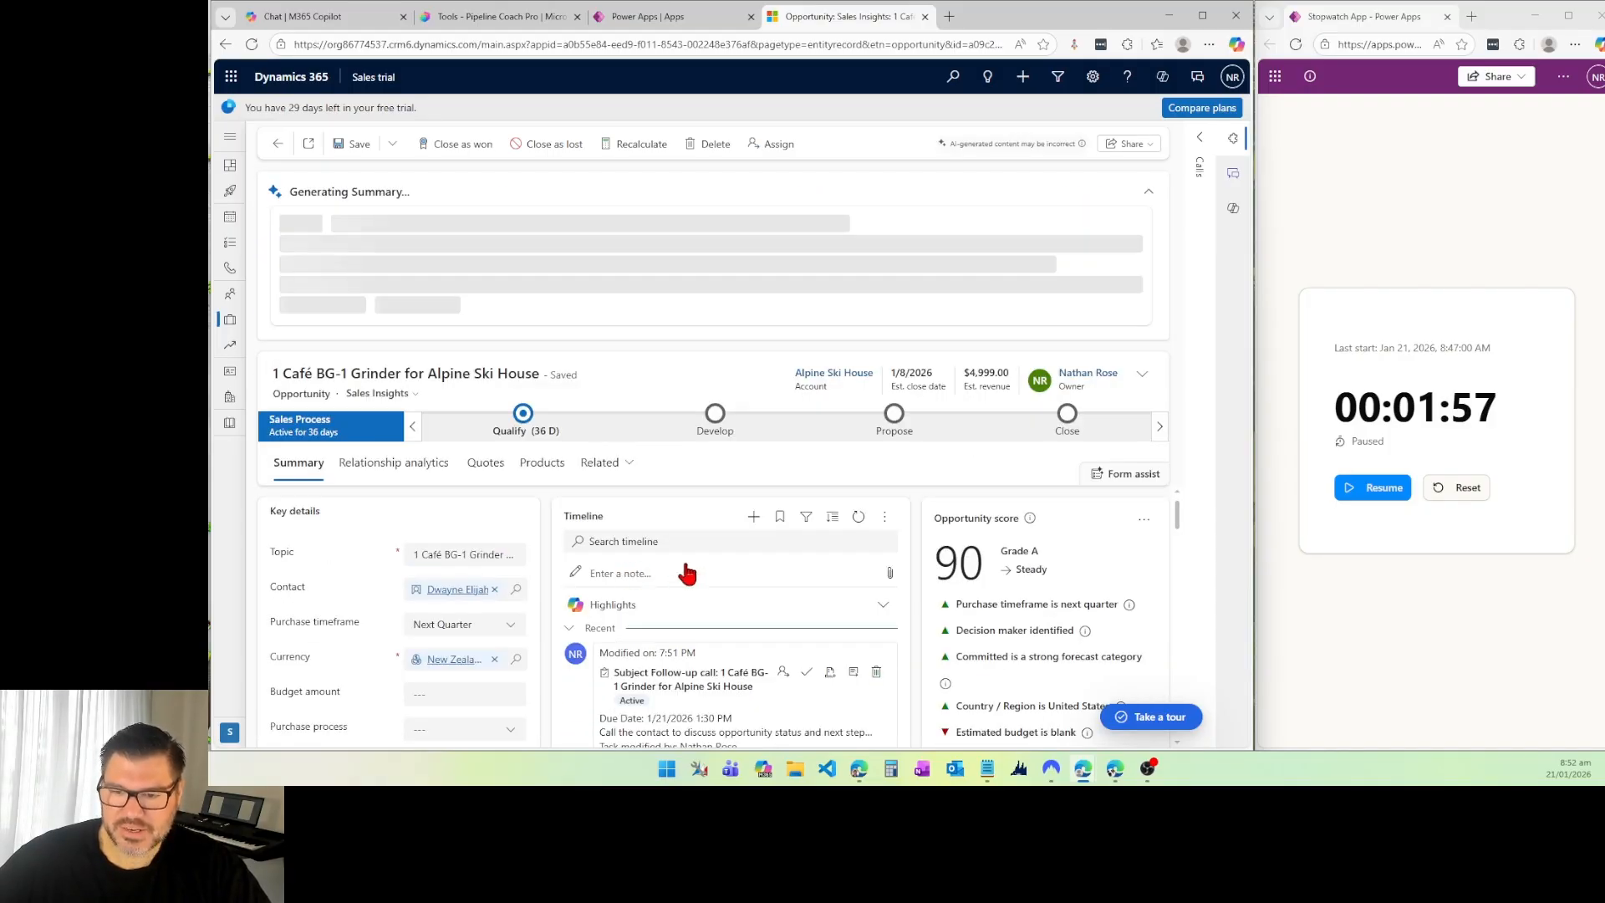
{"action": "scroll", "coordinate": [681, 568], "scroll_direction": "down", "scroll_amount": 2}
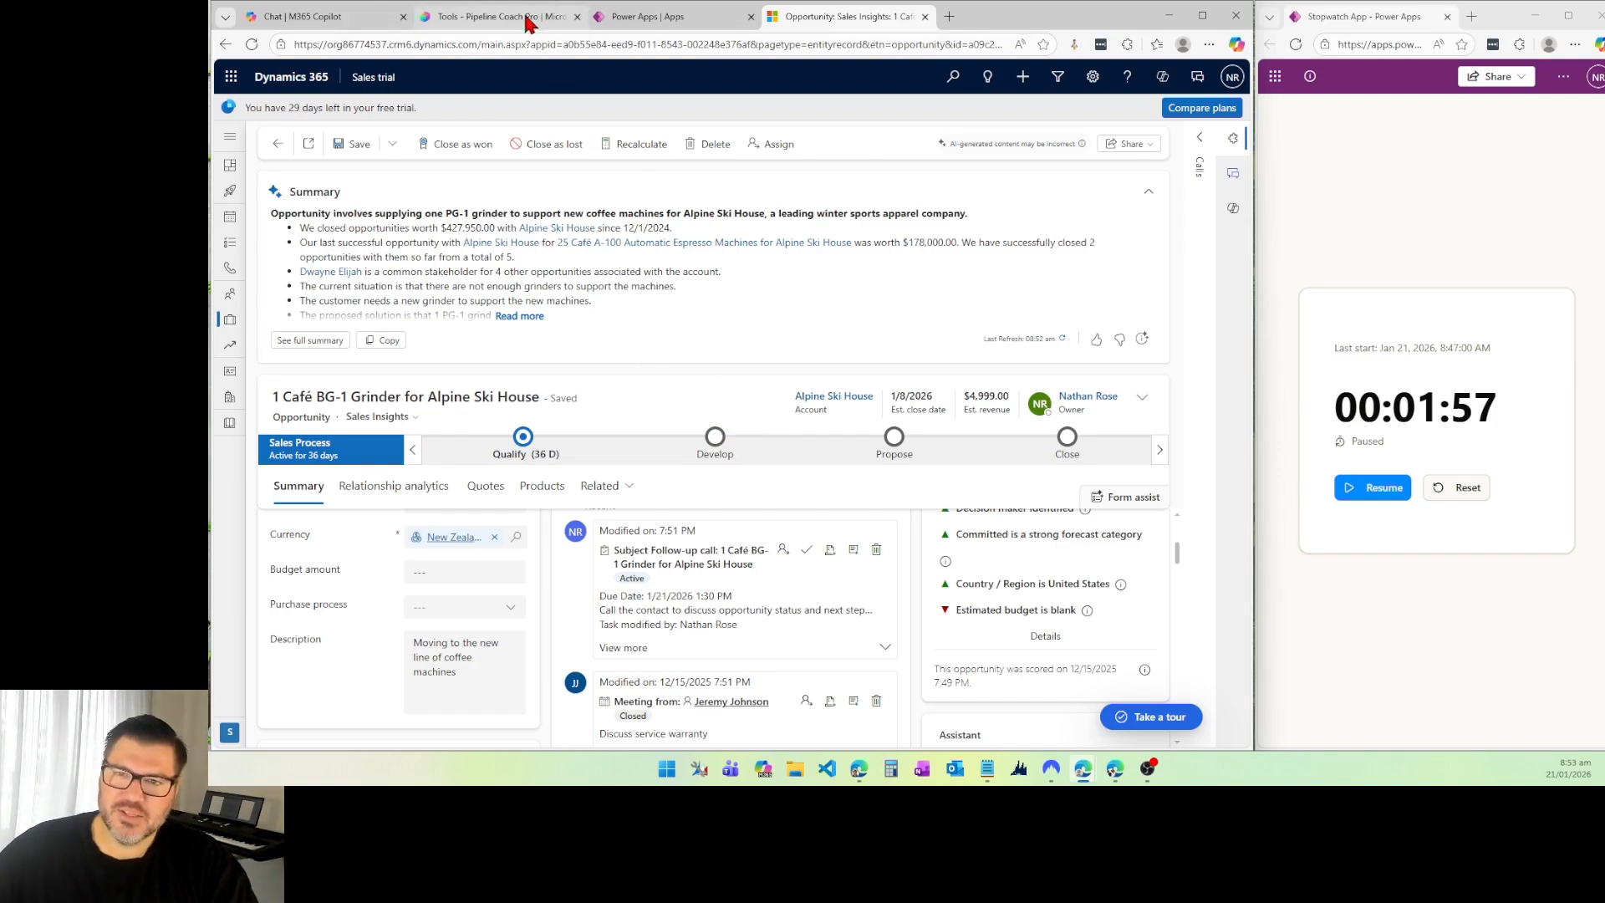
Step: Return to the agent in Copilot Studio and capture a screenshot of the paused stopwatch
{"action": "left_click", "coordinate": [497, 18]}
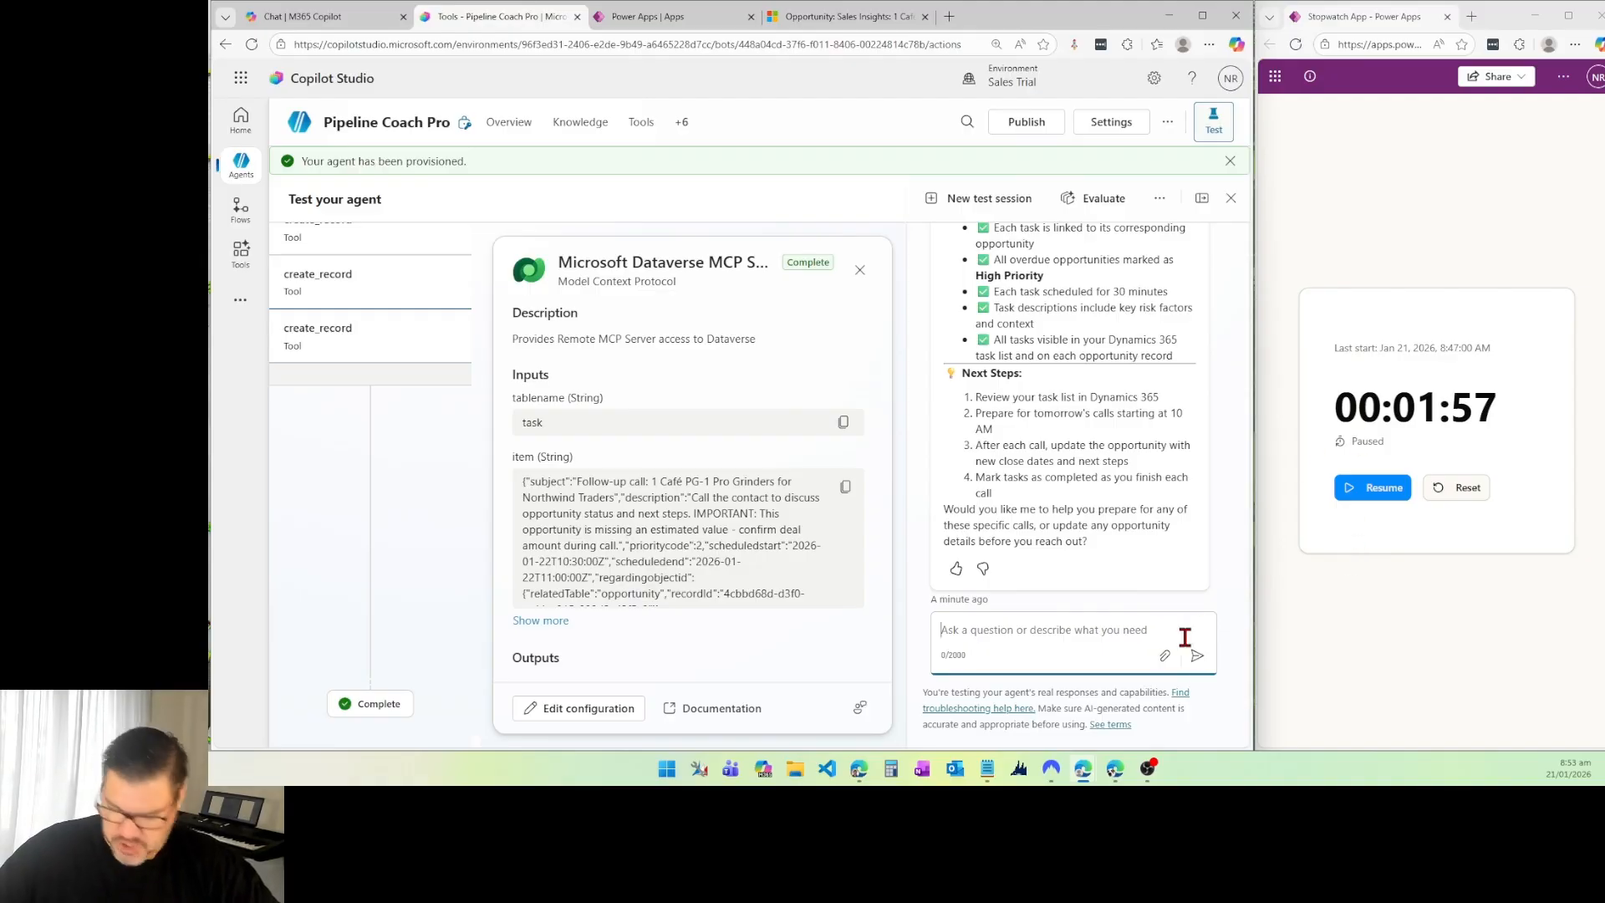
{"action": "key", "text": "shift+super+s"}
{"action": "left_click_drag", "start_coordinate": [1290, 277], "coordinate": [1590, 573]}
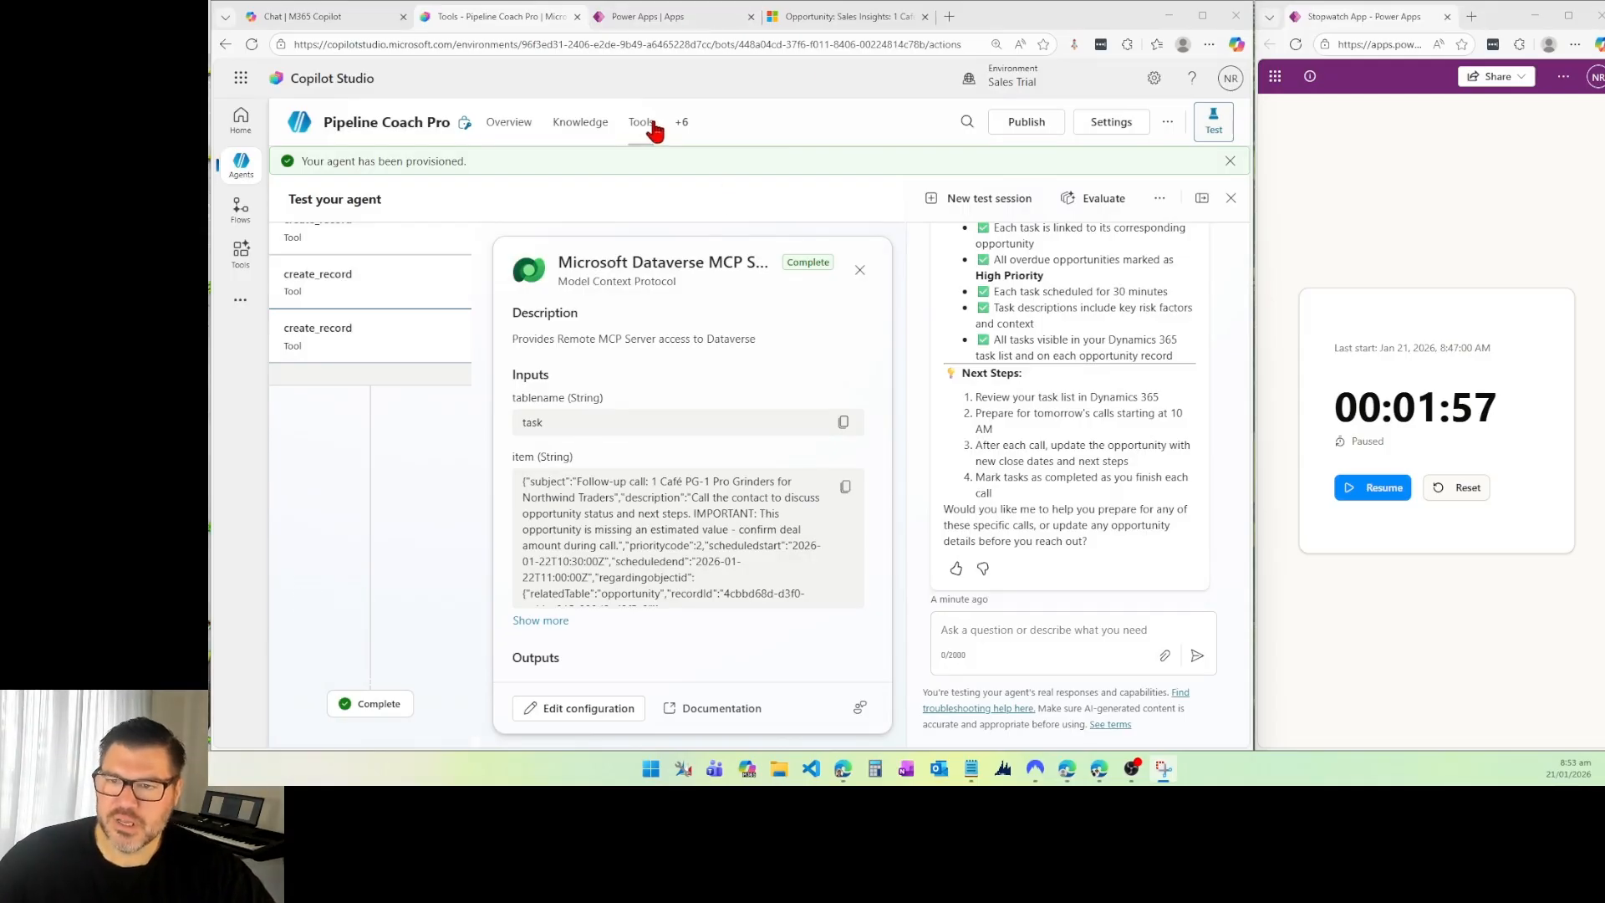
Step: Open the channels page of the Pipeline Coach Pro agent
{"action": "left_click", "coordinate": [679, 127]}
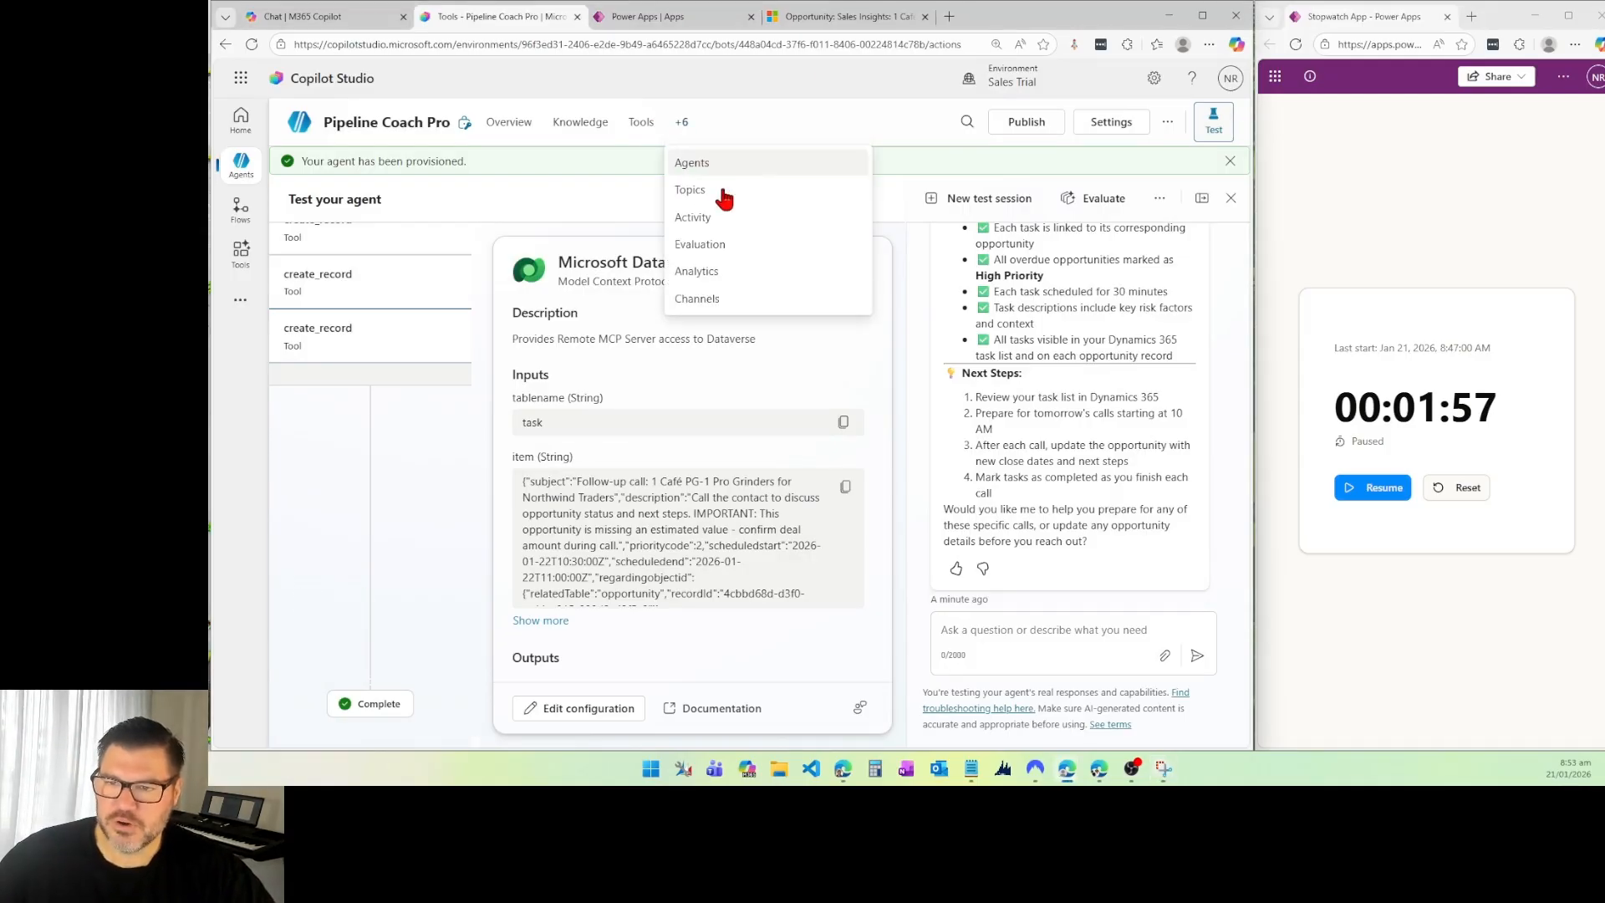
{"action": "left_click", "coordinate": [698, 301]}
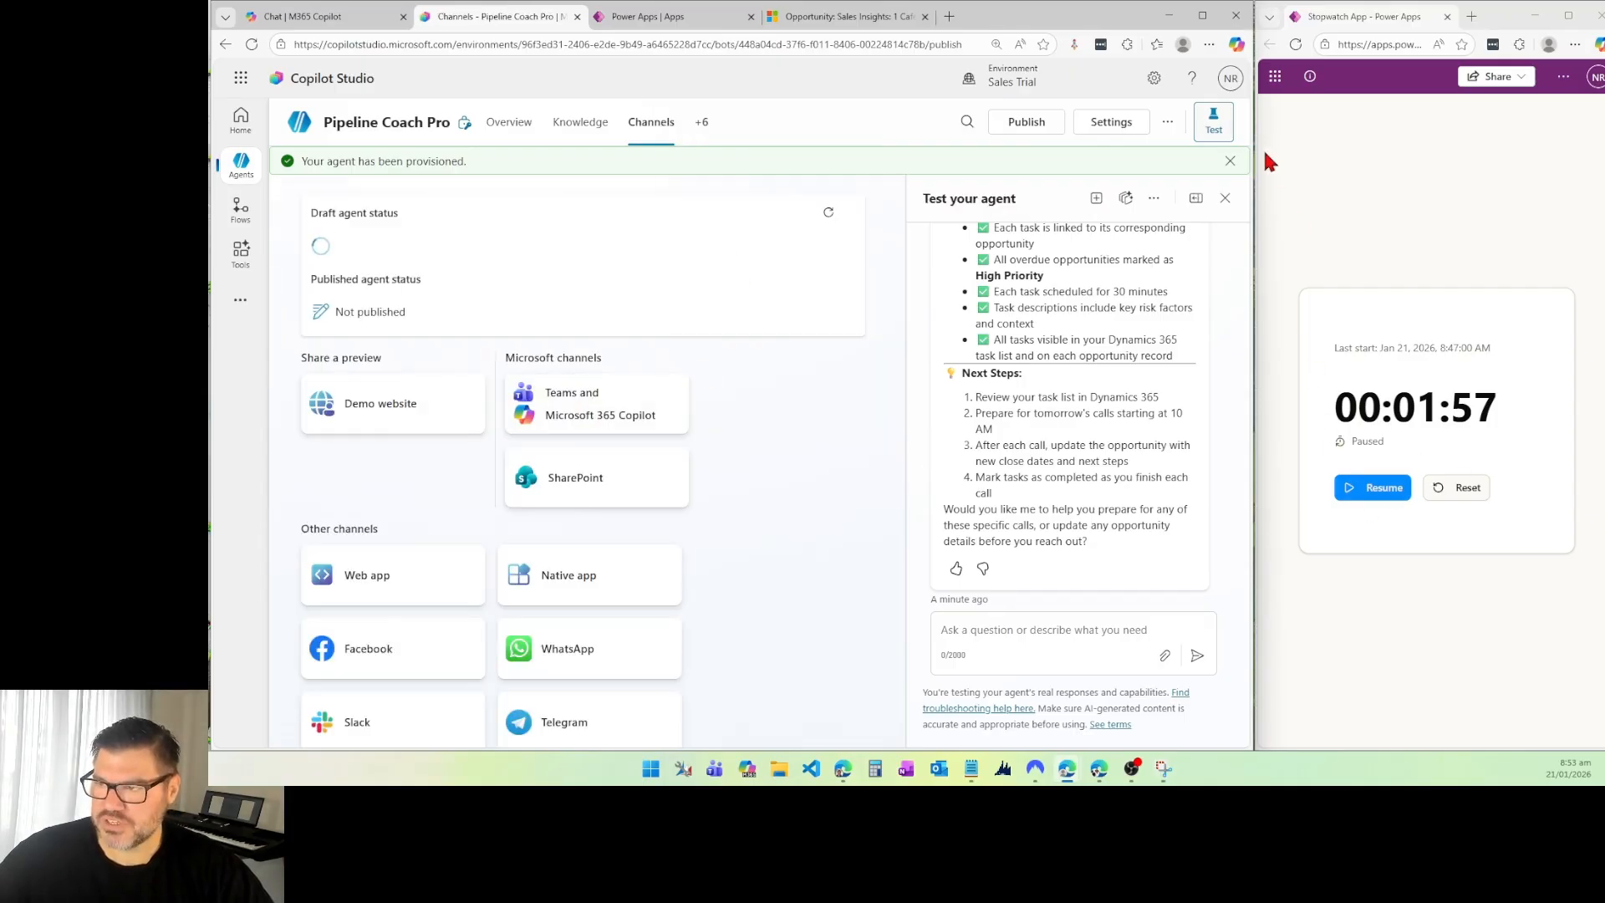
Step: Resume the stopwatch, add the Teams and Microsoft 365 Copilot channel to Pipeline Coach Pro, and publish it with Force newest version
{"action": "left_click", "coordinate": [1371, 485]}
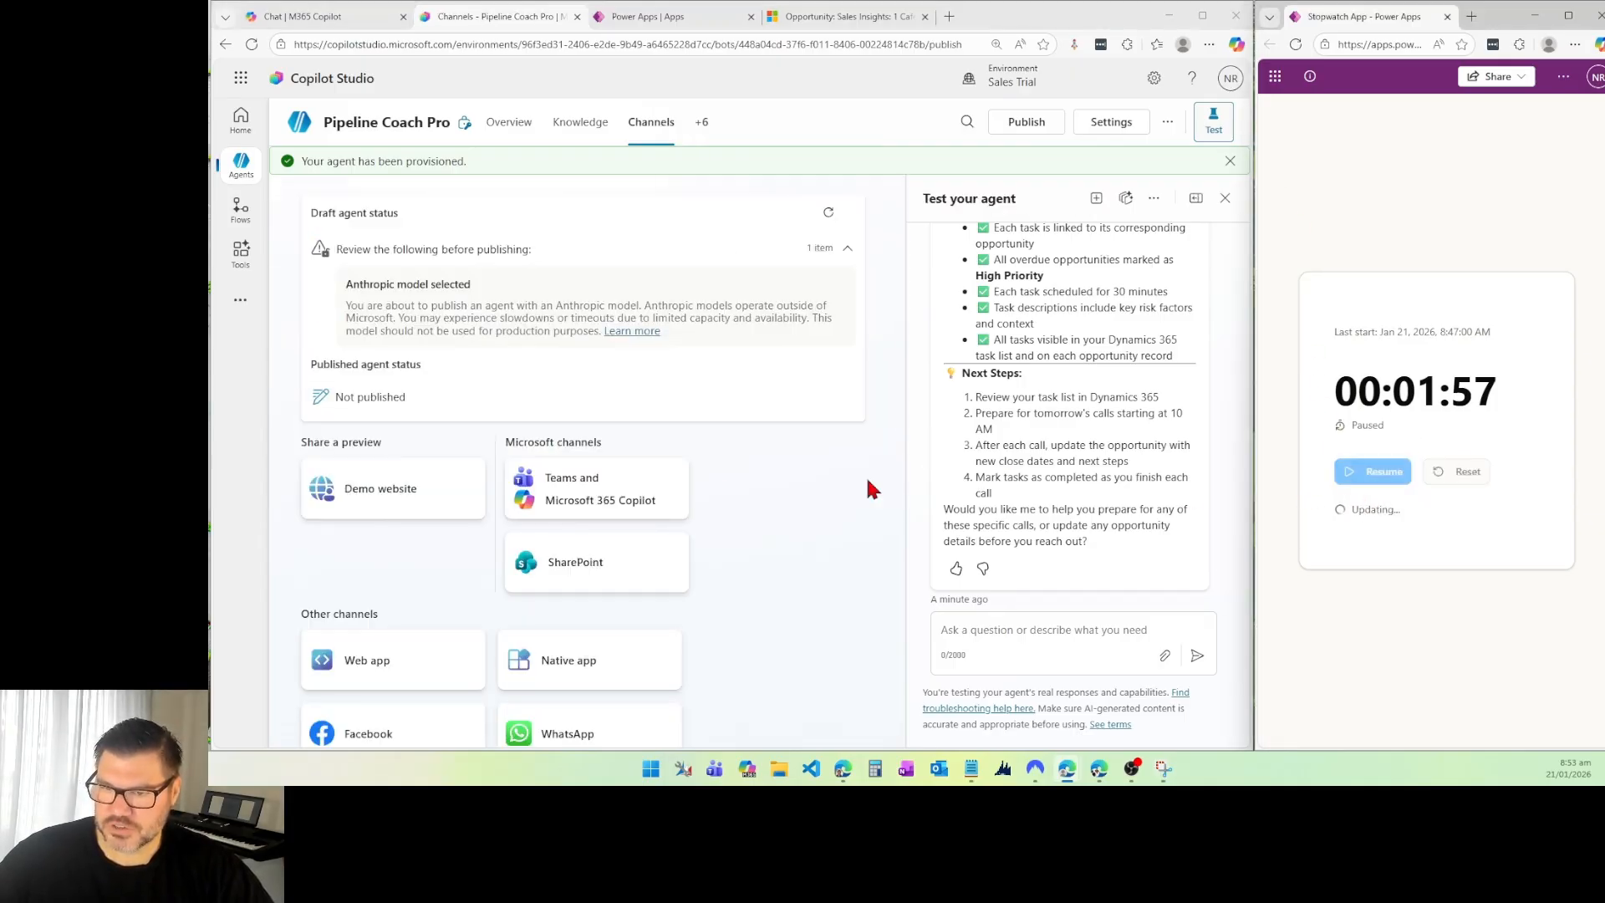
{"action": "left_click", "coordinate": [605, 495]}
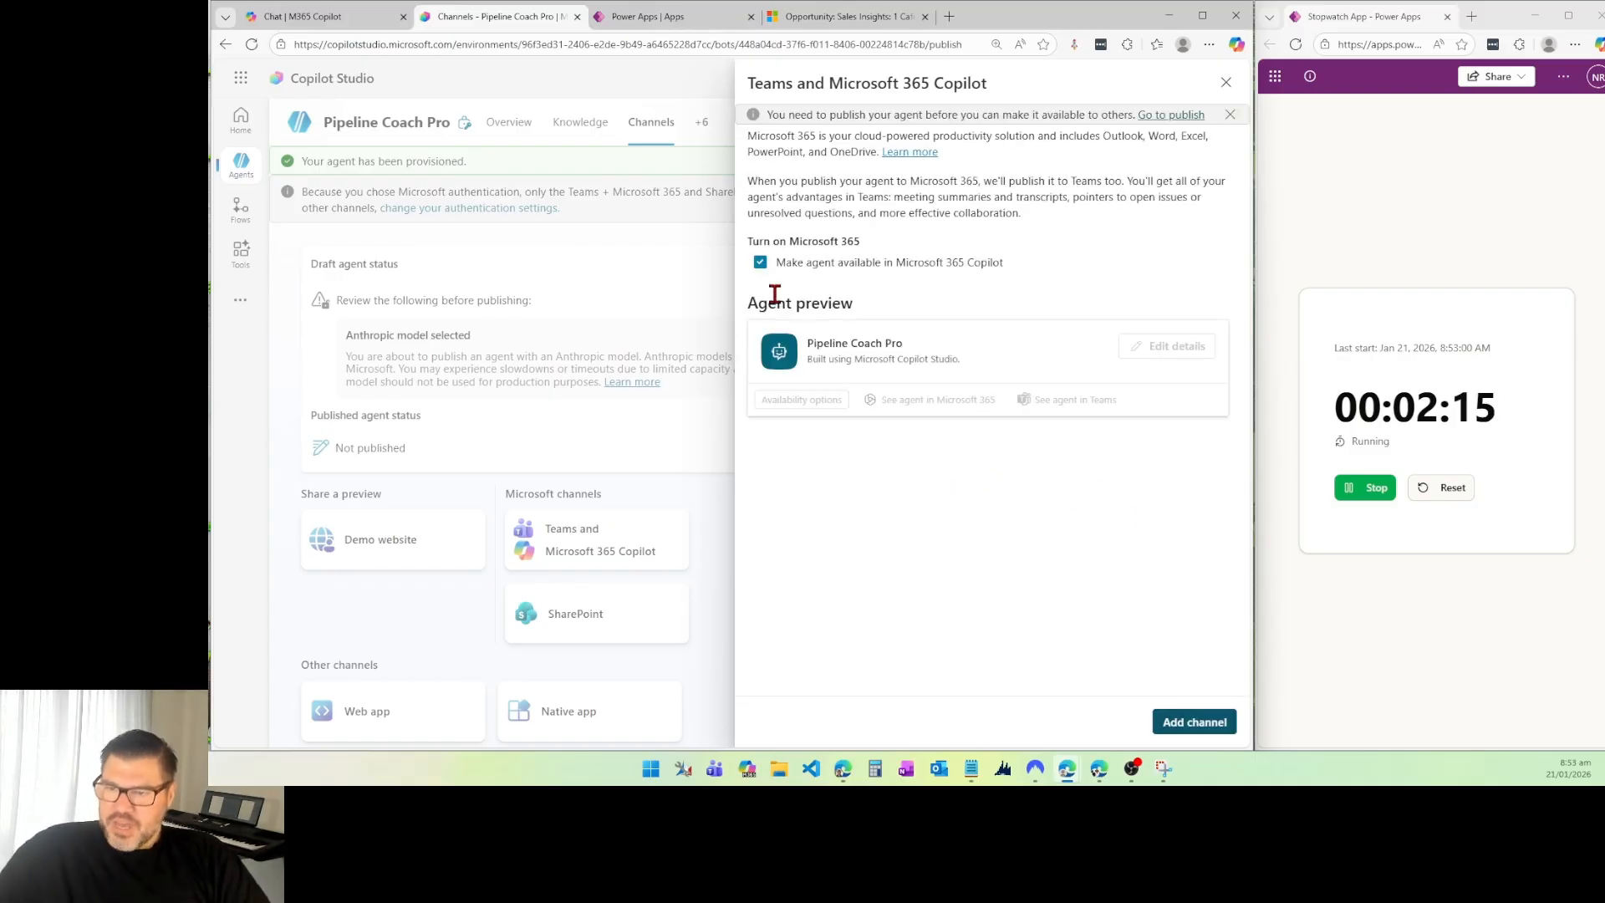
{"action": "left_click", "coordinate": [1200, 727]}
{"action": "left_click", "coordinate": [531, 385]}
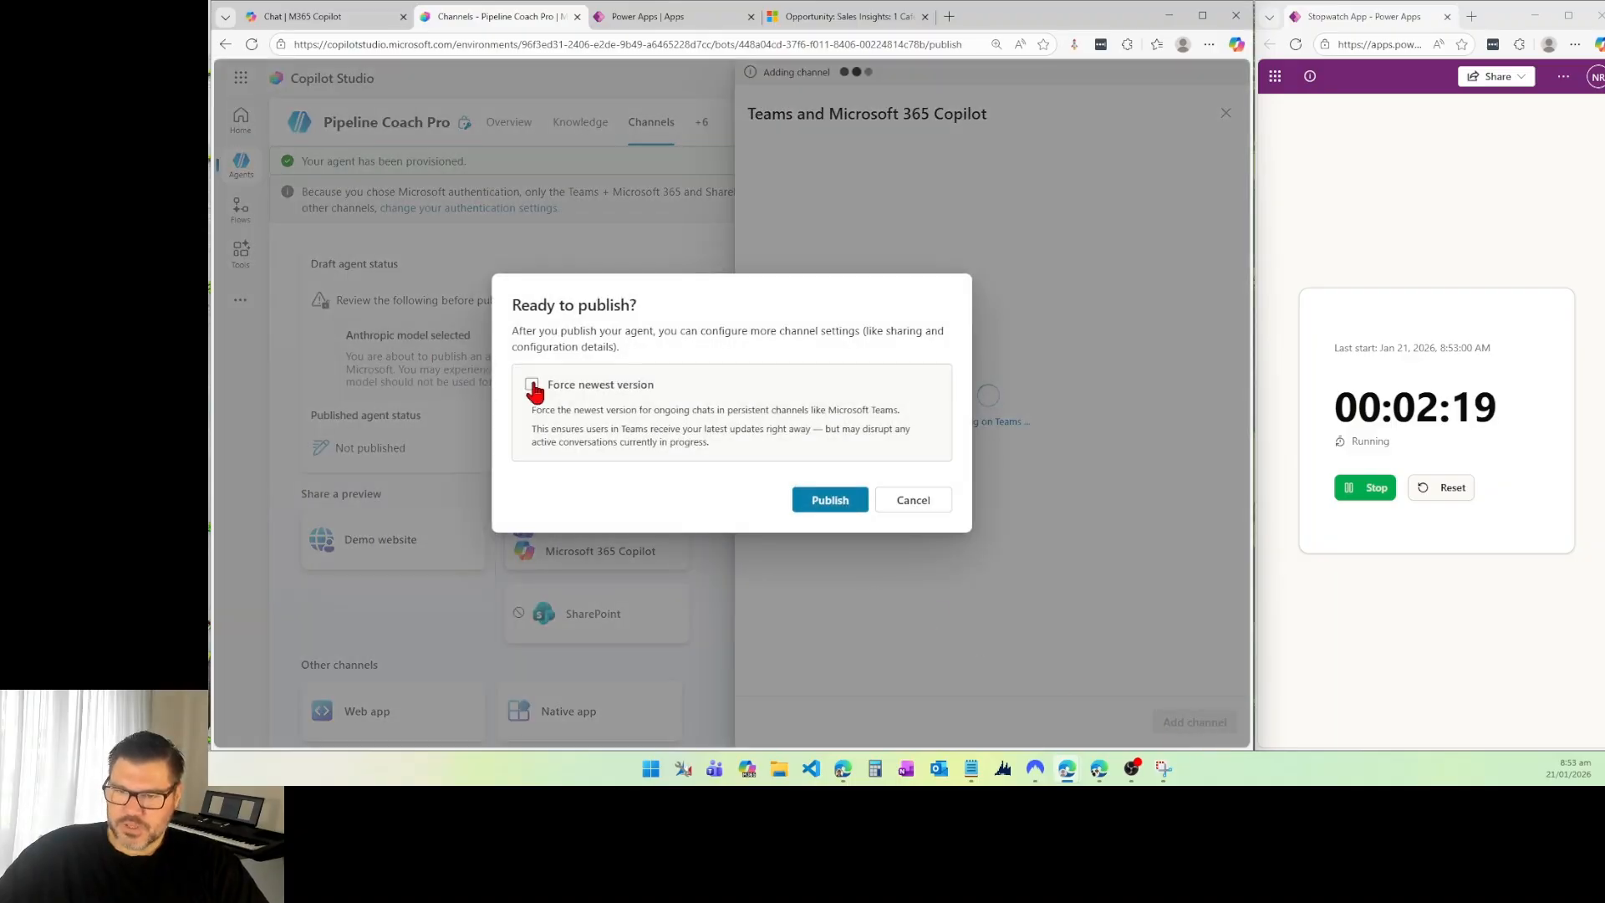
{"action": "left_click", "coordinate": [815, 506]}
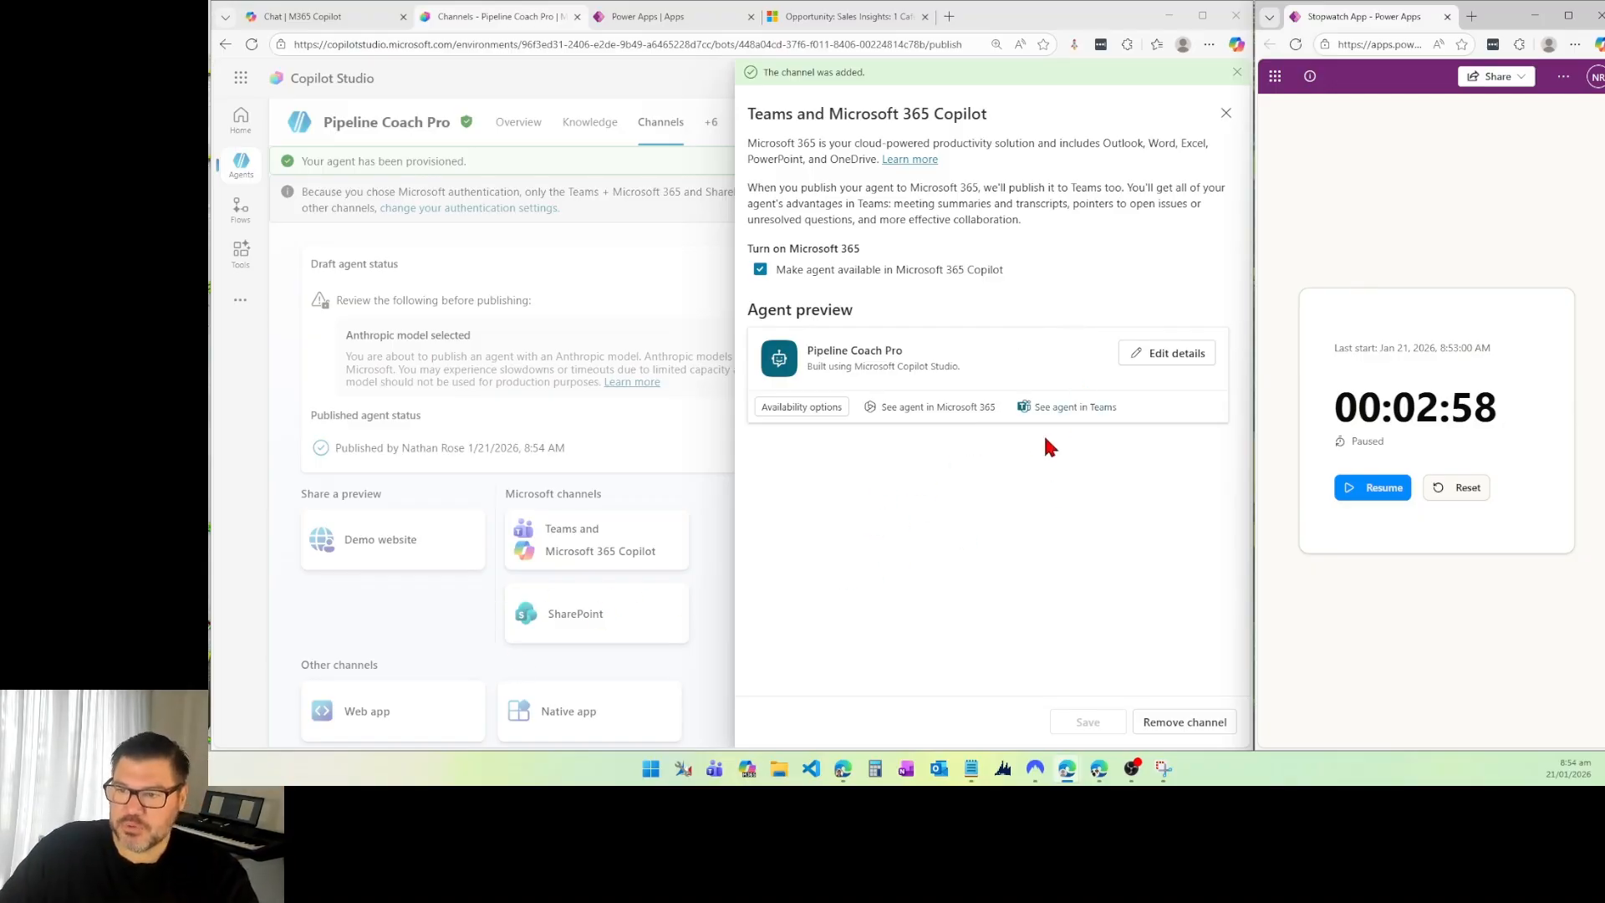
Step: Open the published agent in Microsoft 365 Copilot, and also in the Teams web app instead of the desktop app
{"action": "left_click", "coordinate": [966, 408]}
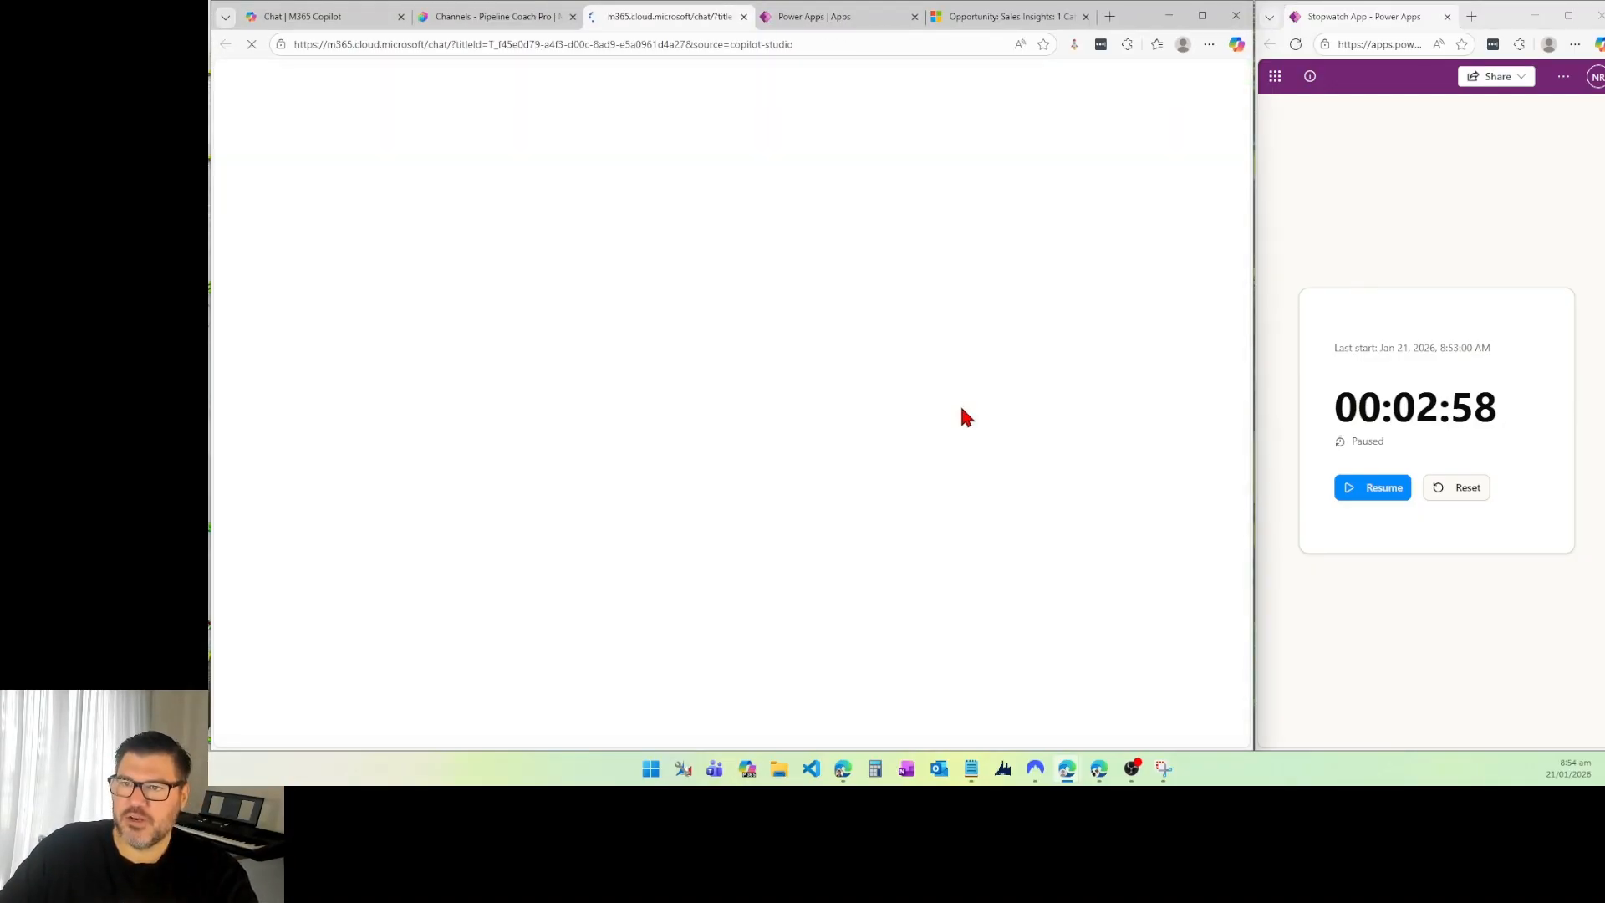
{"action": "left_click", "coordinate": [470, 17]}
{"action": "left_click", "coordinate": [1064, 408]}
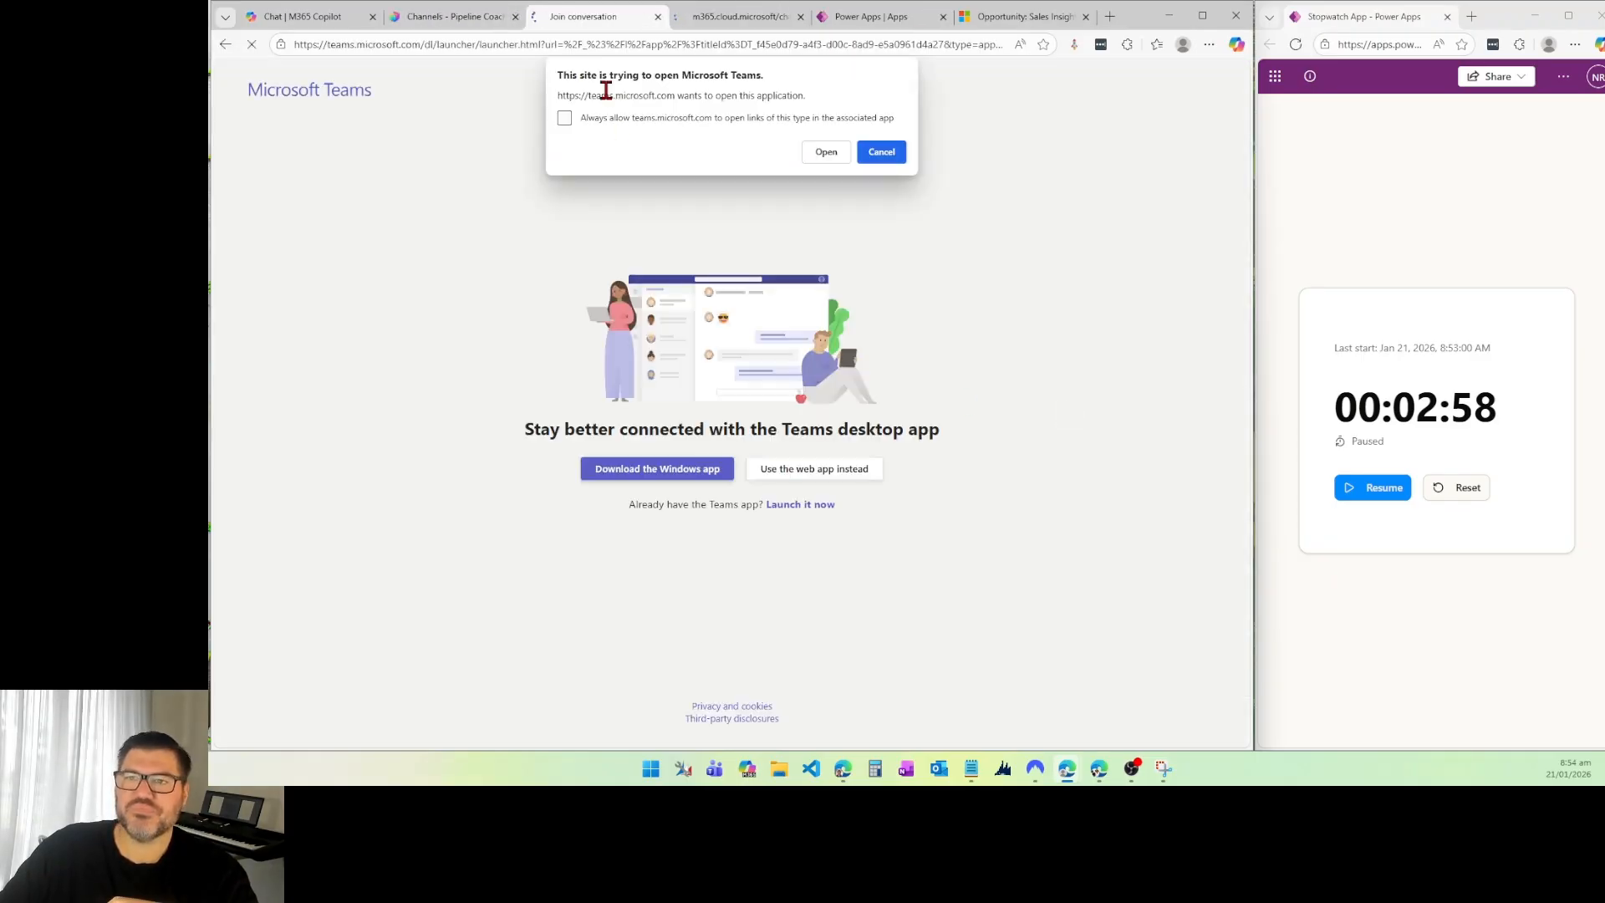
{"action": "left_click", "coordinate": [869, 154]}
{"action": "left_click", "coordinate": [809, 474]}
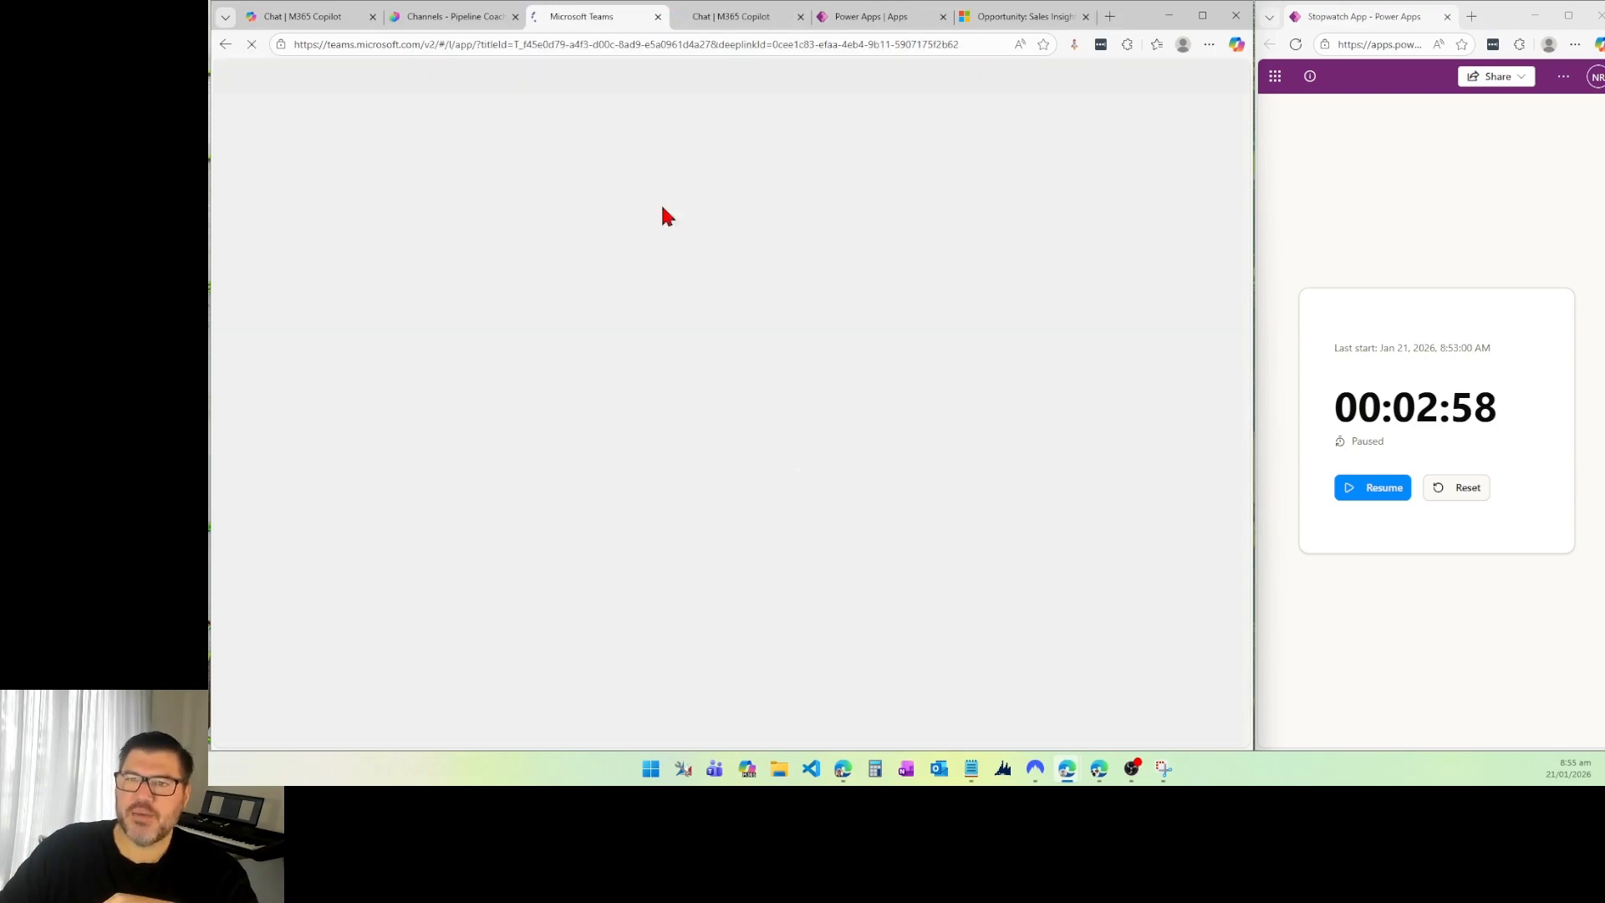
Step: Examine the overview and permissions of Pipeline Coach Pro in its Microsoft 365 Copilot app details
{"action": "left_click", "coordinate": [720, 19]}
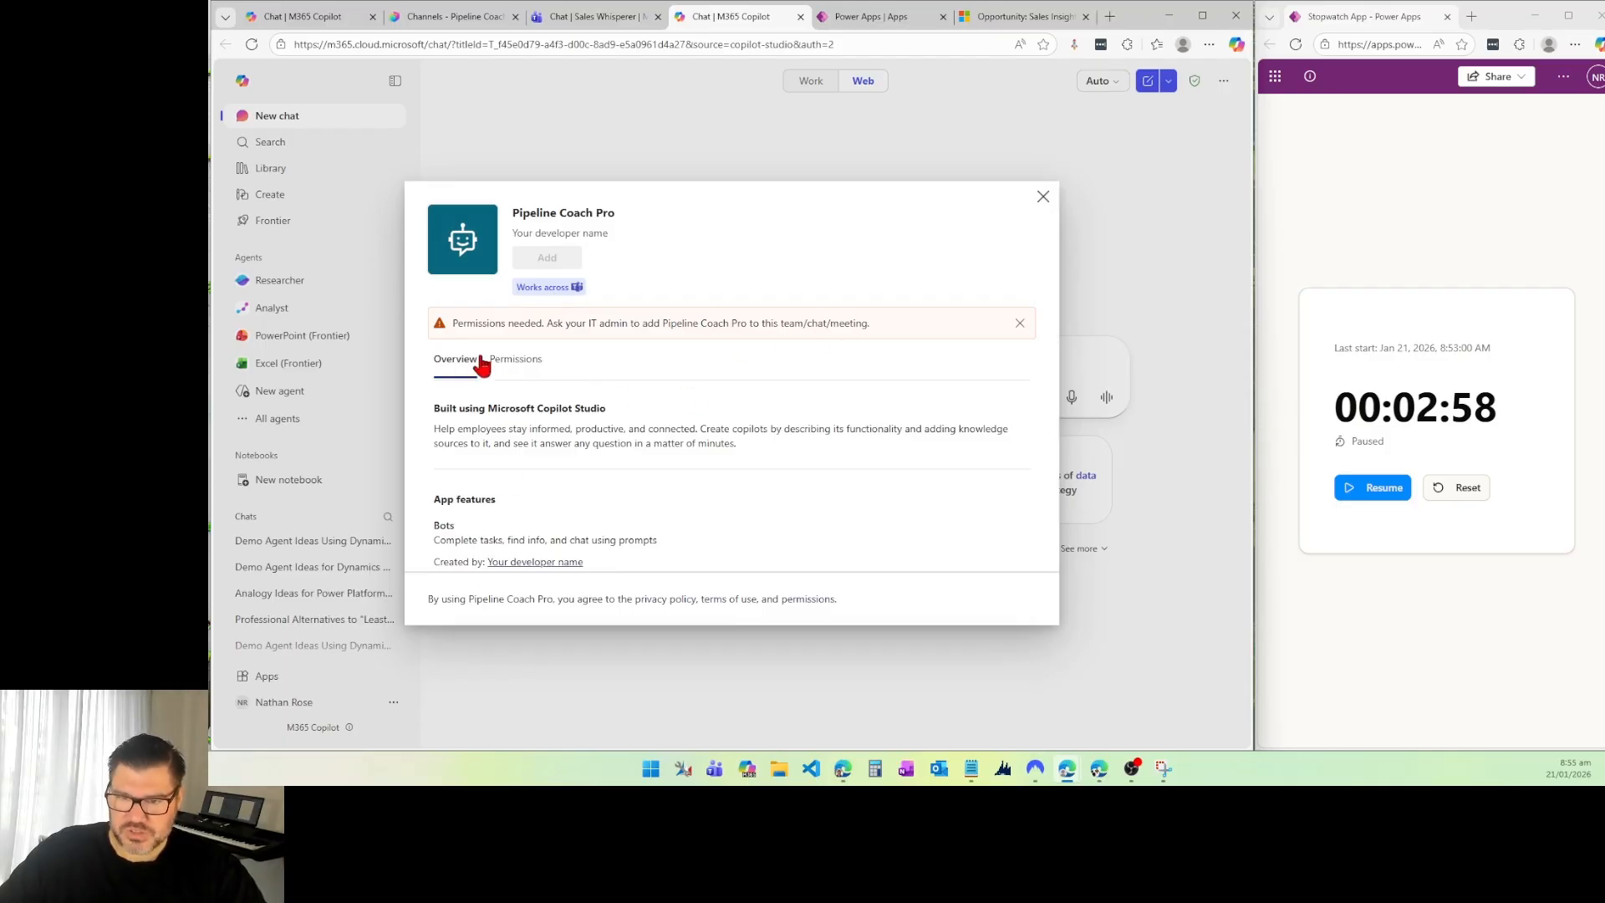
{"action": "left_click", "coordinate": [506, 366]}
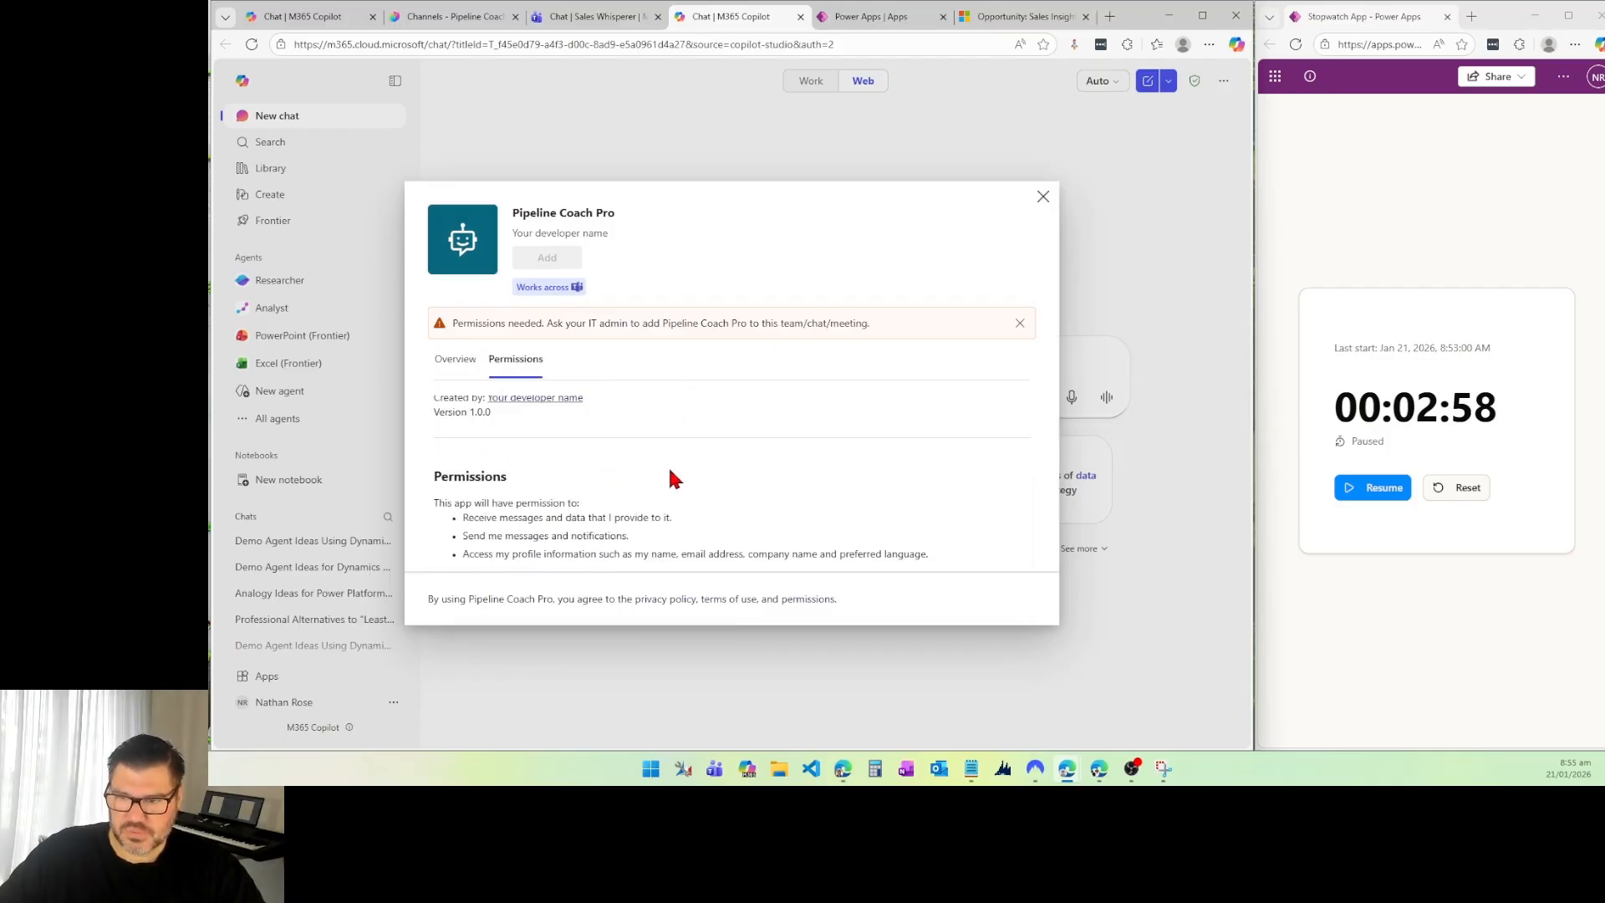
{"action": "scroll", "coordinate": [444, 414], "scroll_direction": "up", "scroll_amount": 3}
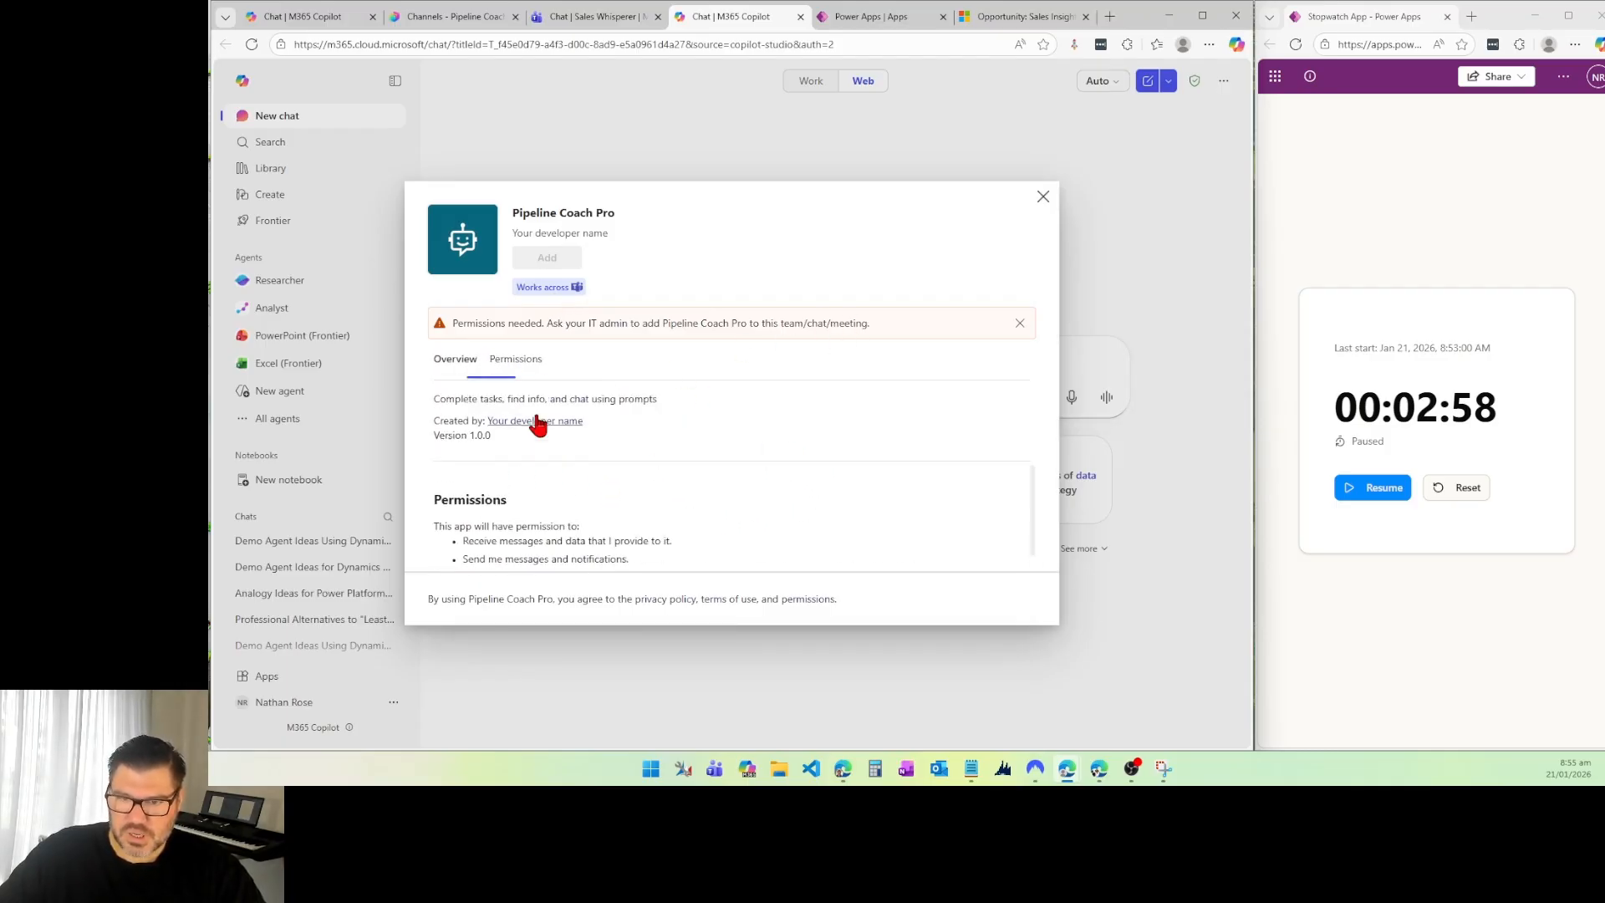
{"action": "left_click", "coordinate": [520, 367]}
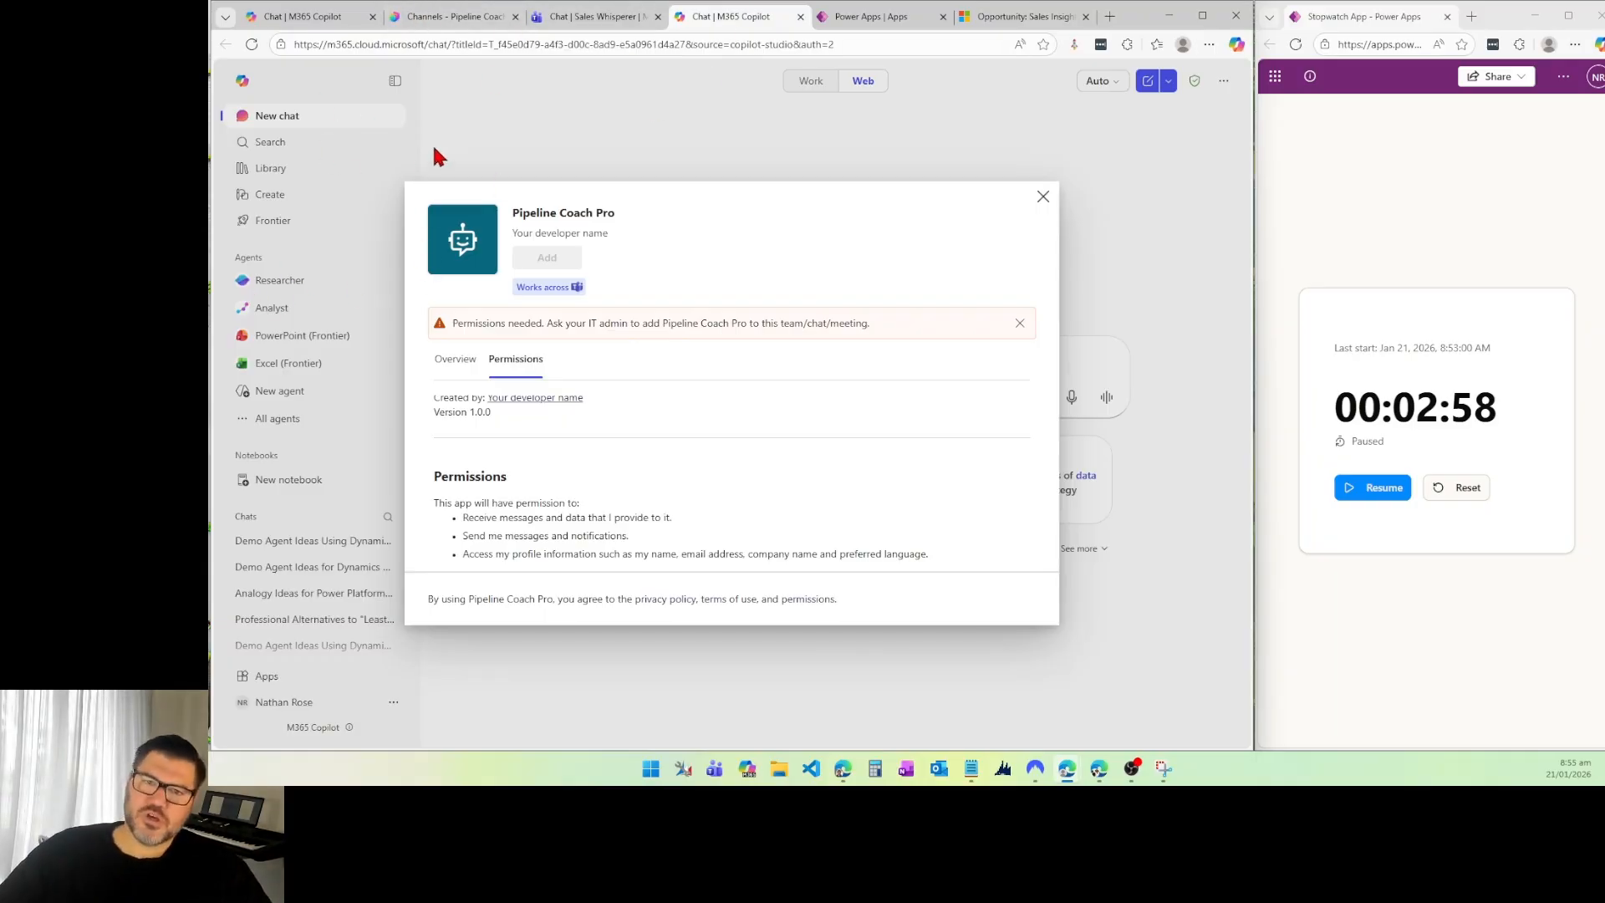
Step: Switch to the Microsoft 365 admin center from Power Apps and open the list of all agents
{"action": "left_click", "coordinate": [846, 17]}
{"action": "left_click", "coordinate": [231, 77]}
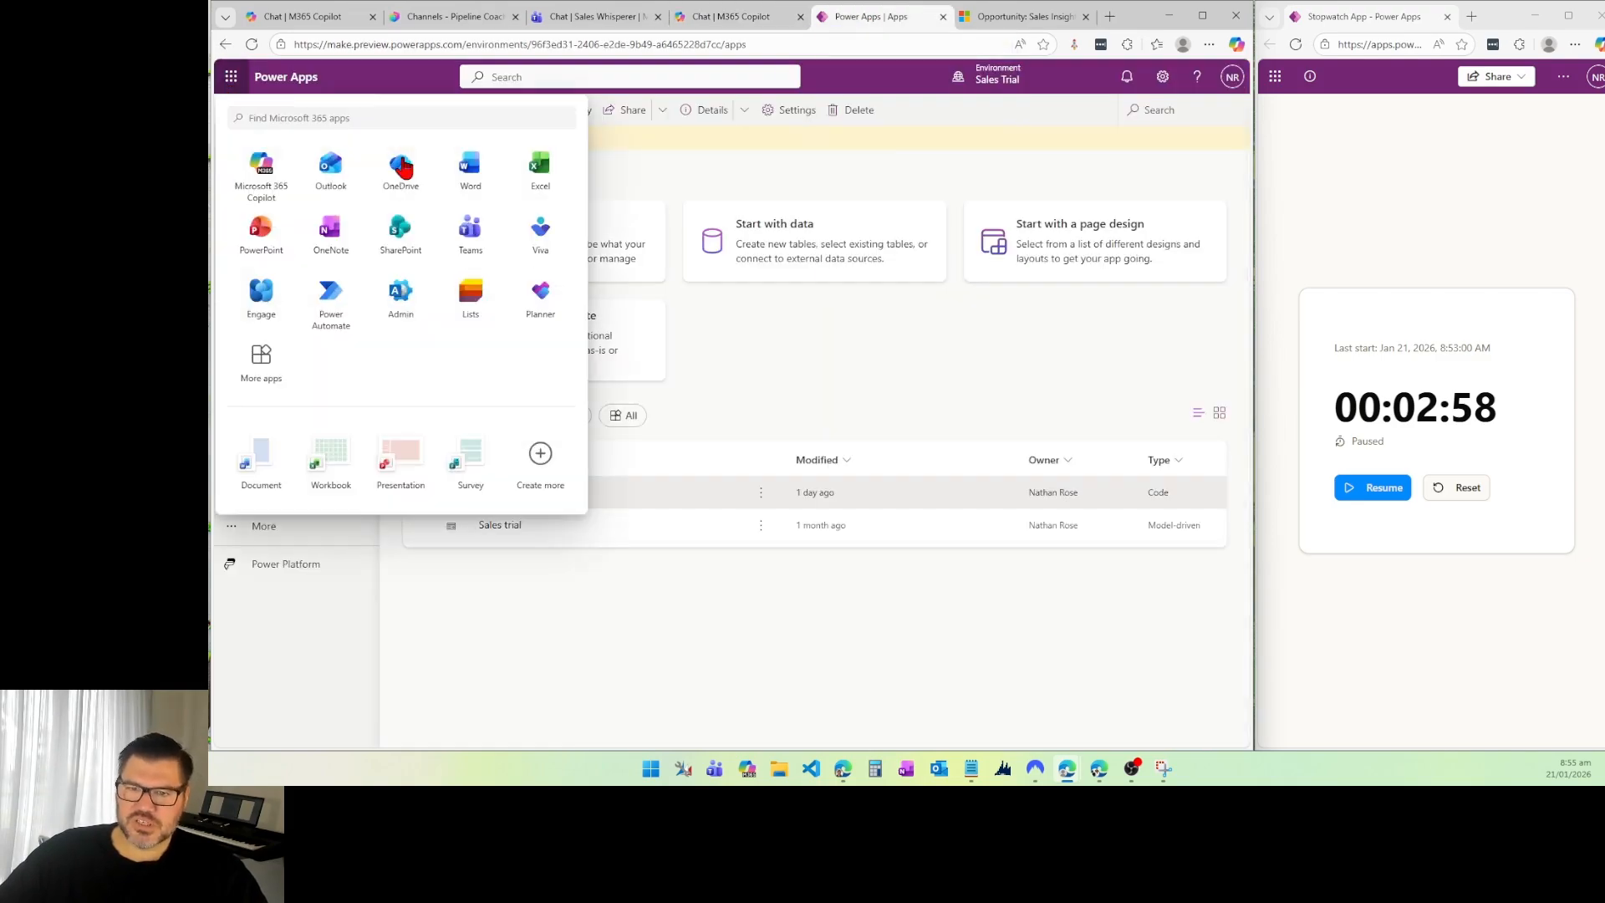
{"action": "left_click", "coordinate": [398, 306]}
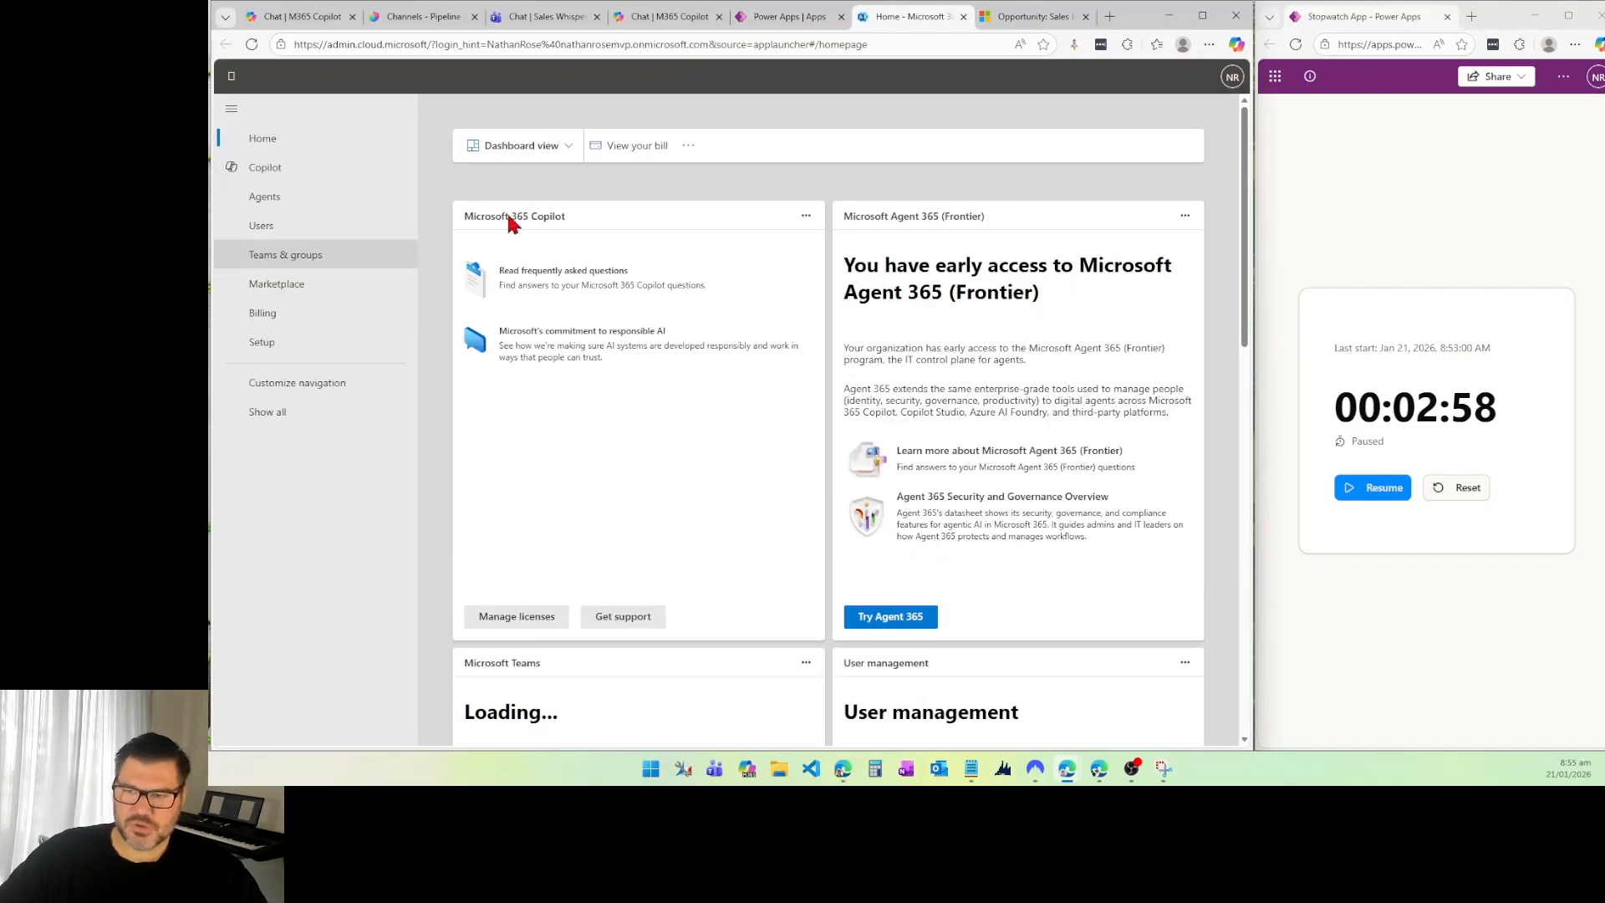
{"action": "left_click", "coordinate": [283, 195]}
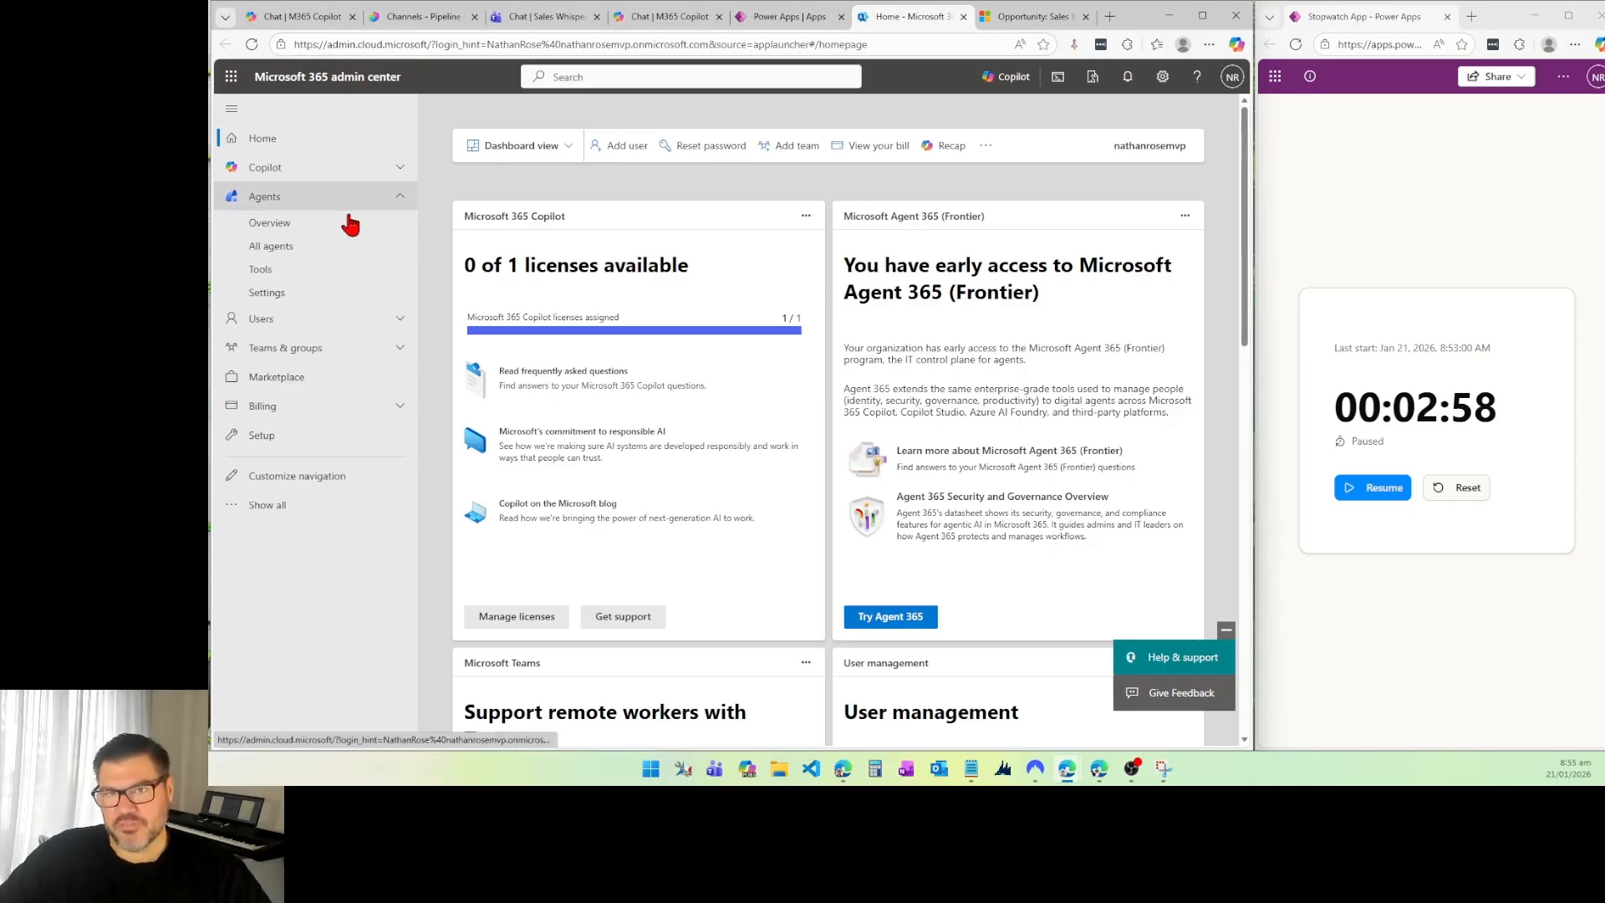
{"action": "left_click", "coordinate": [275, 248]}
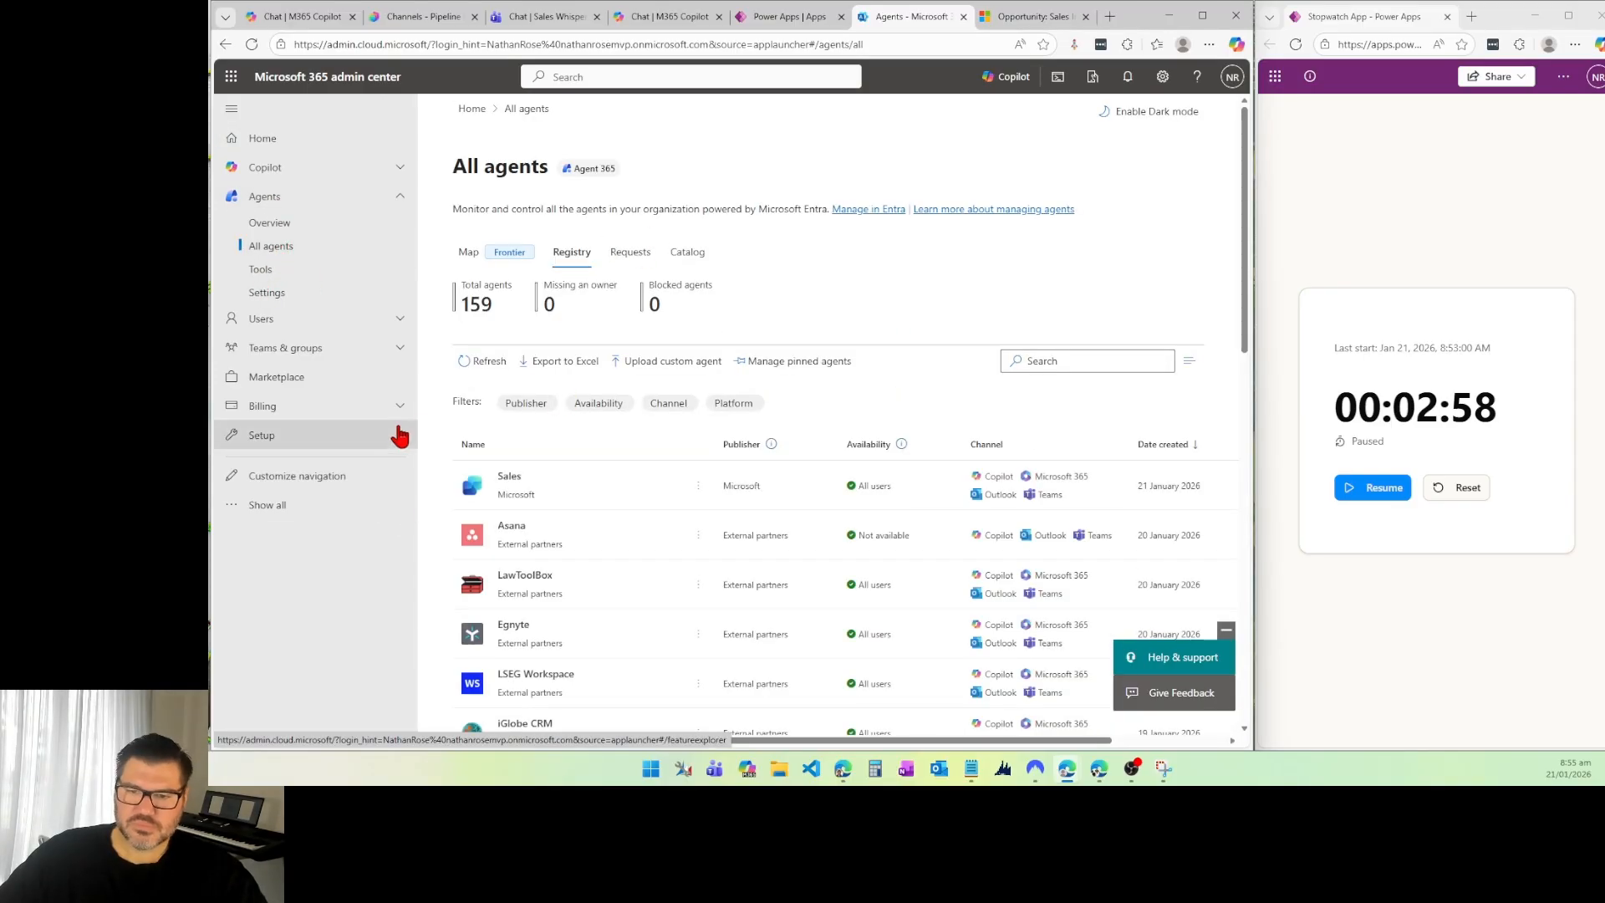
Step: Search the agent registry for "sales", look over the matching agents, and clear the search
{"action": "left_click", "coordinate": [1062, 360]}
{"action": "type", "text": "sales"}
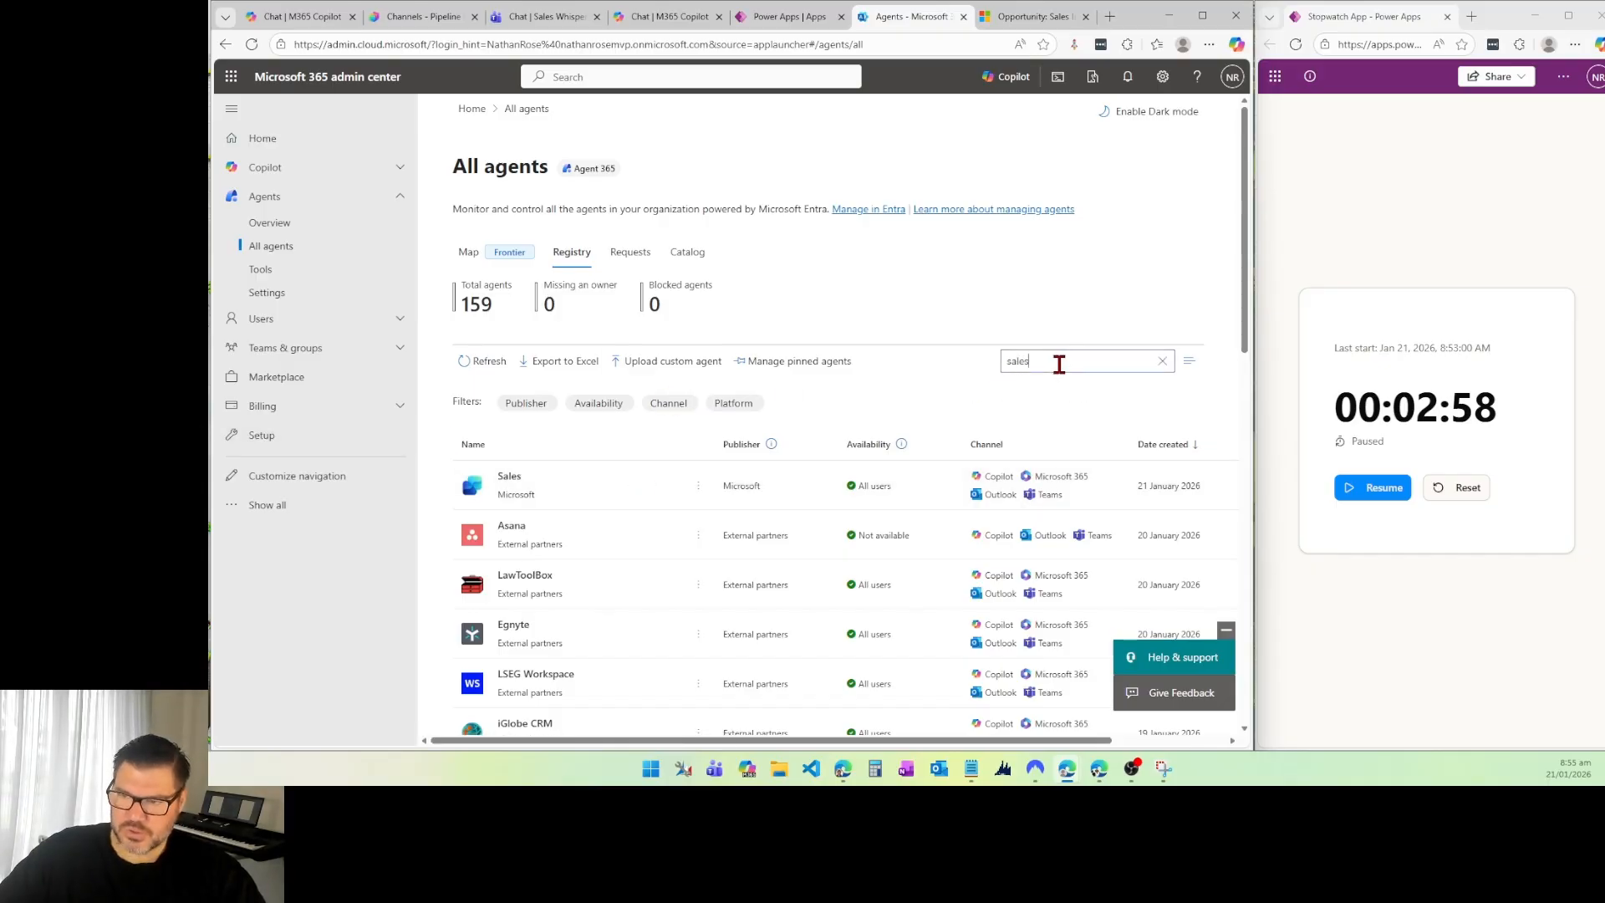
{"action": "key", "text": "Return"}
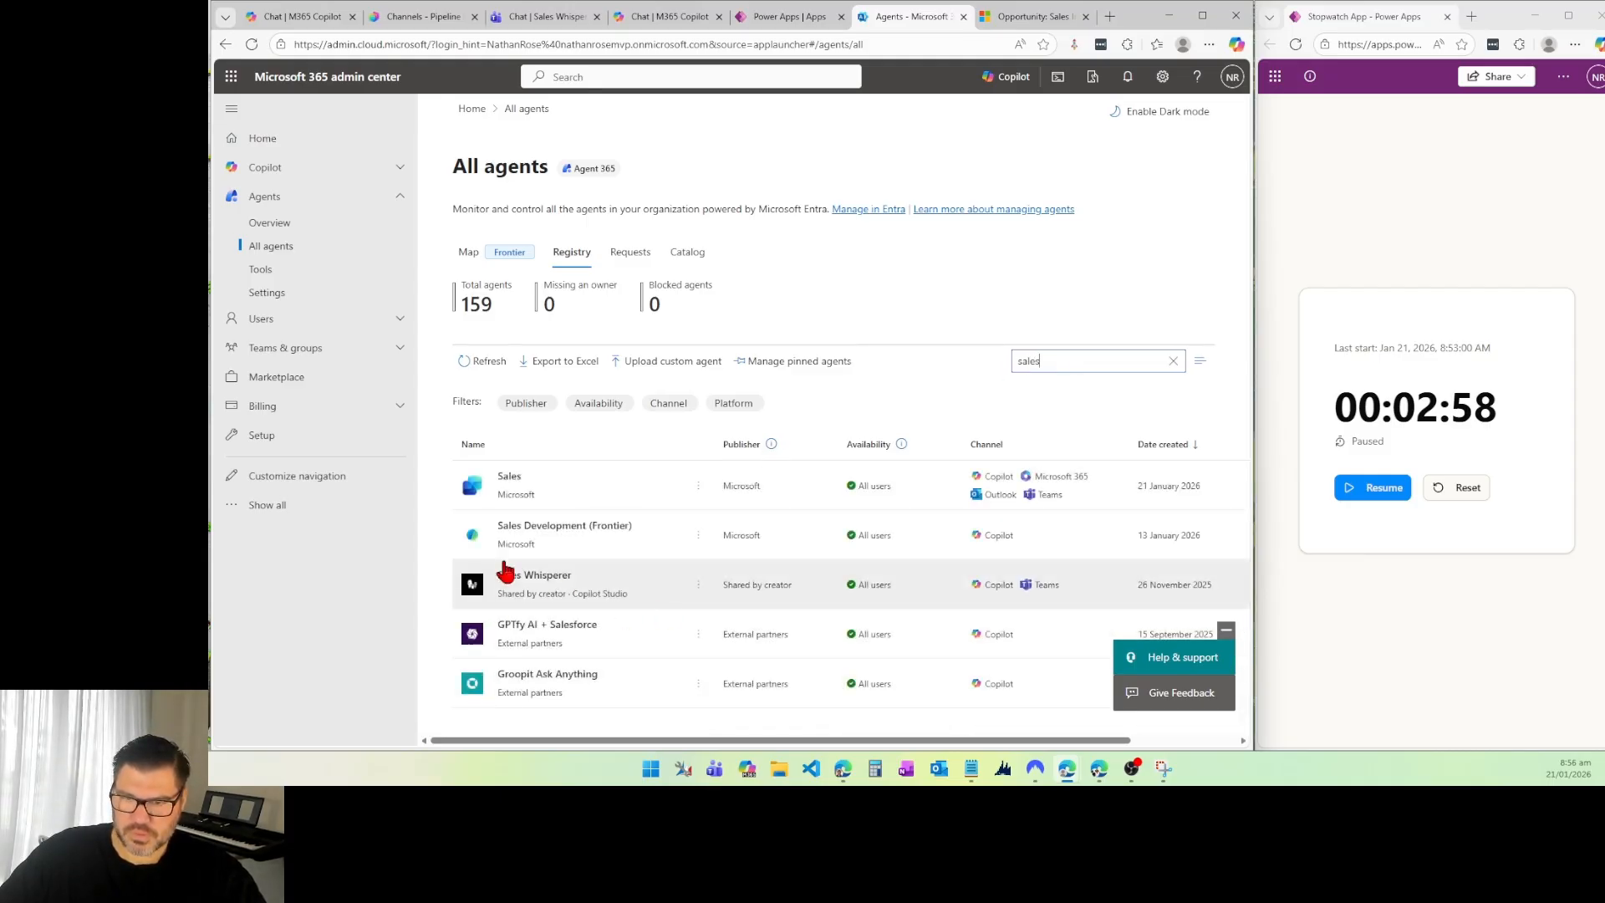
{"action": "left_click", "coordinate": [1173, 362]}
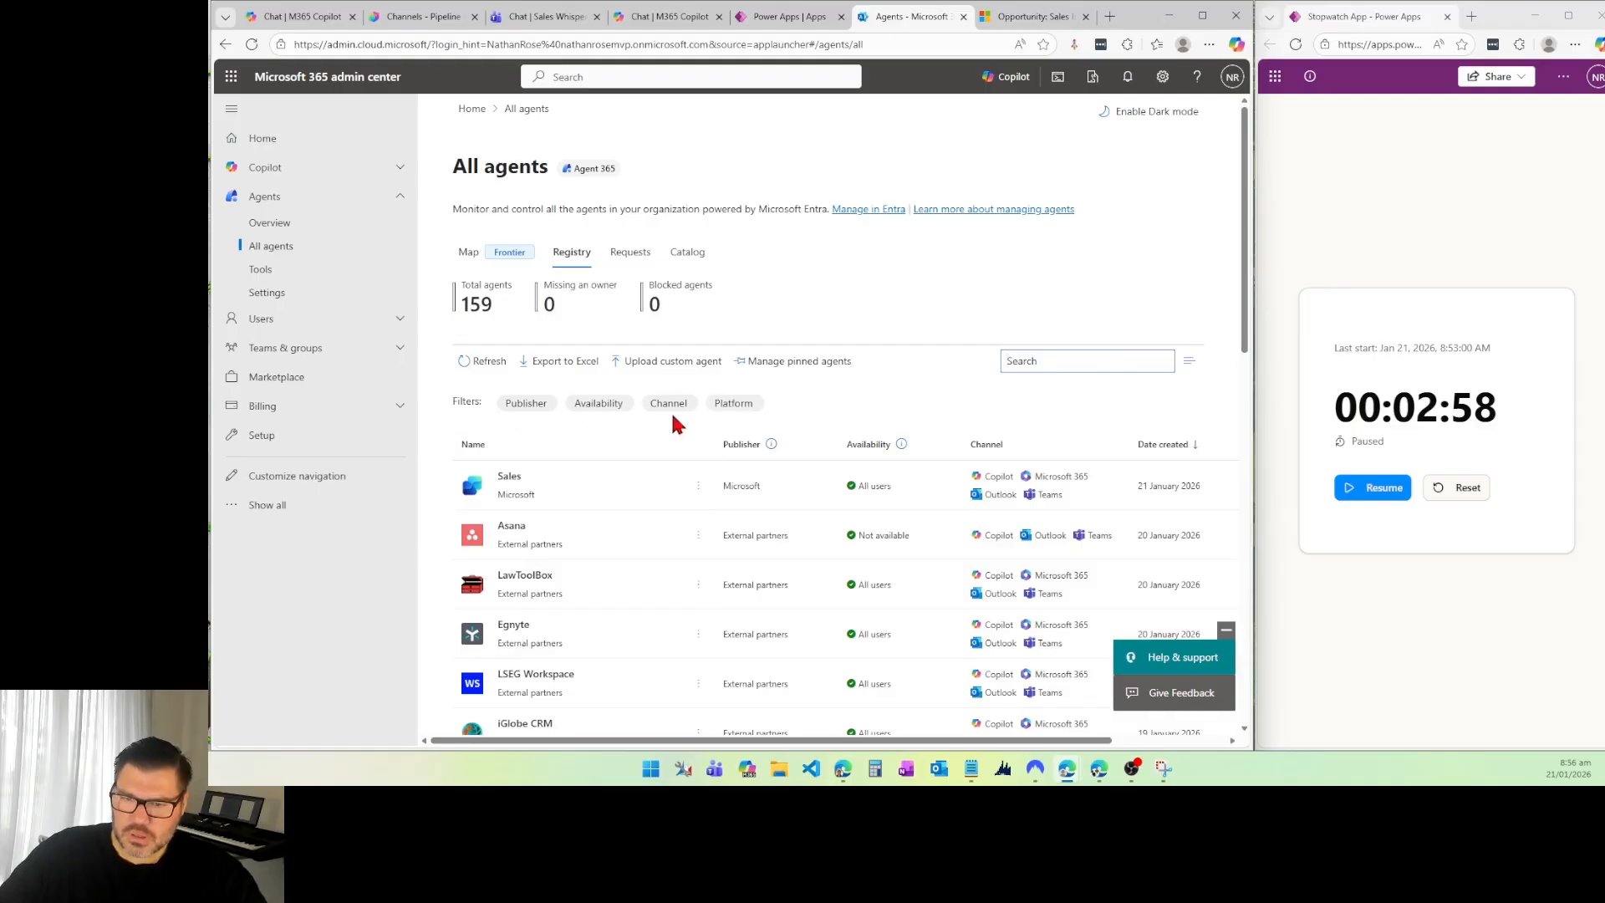
Step: Look over the MCP servers available as agent tools, and inspect the Copilot Studio group on the agent map
{"action": "left_click", "coordinate": [261, 273]}
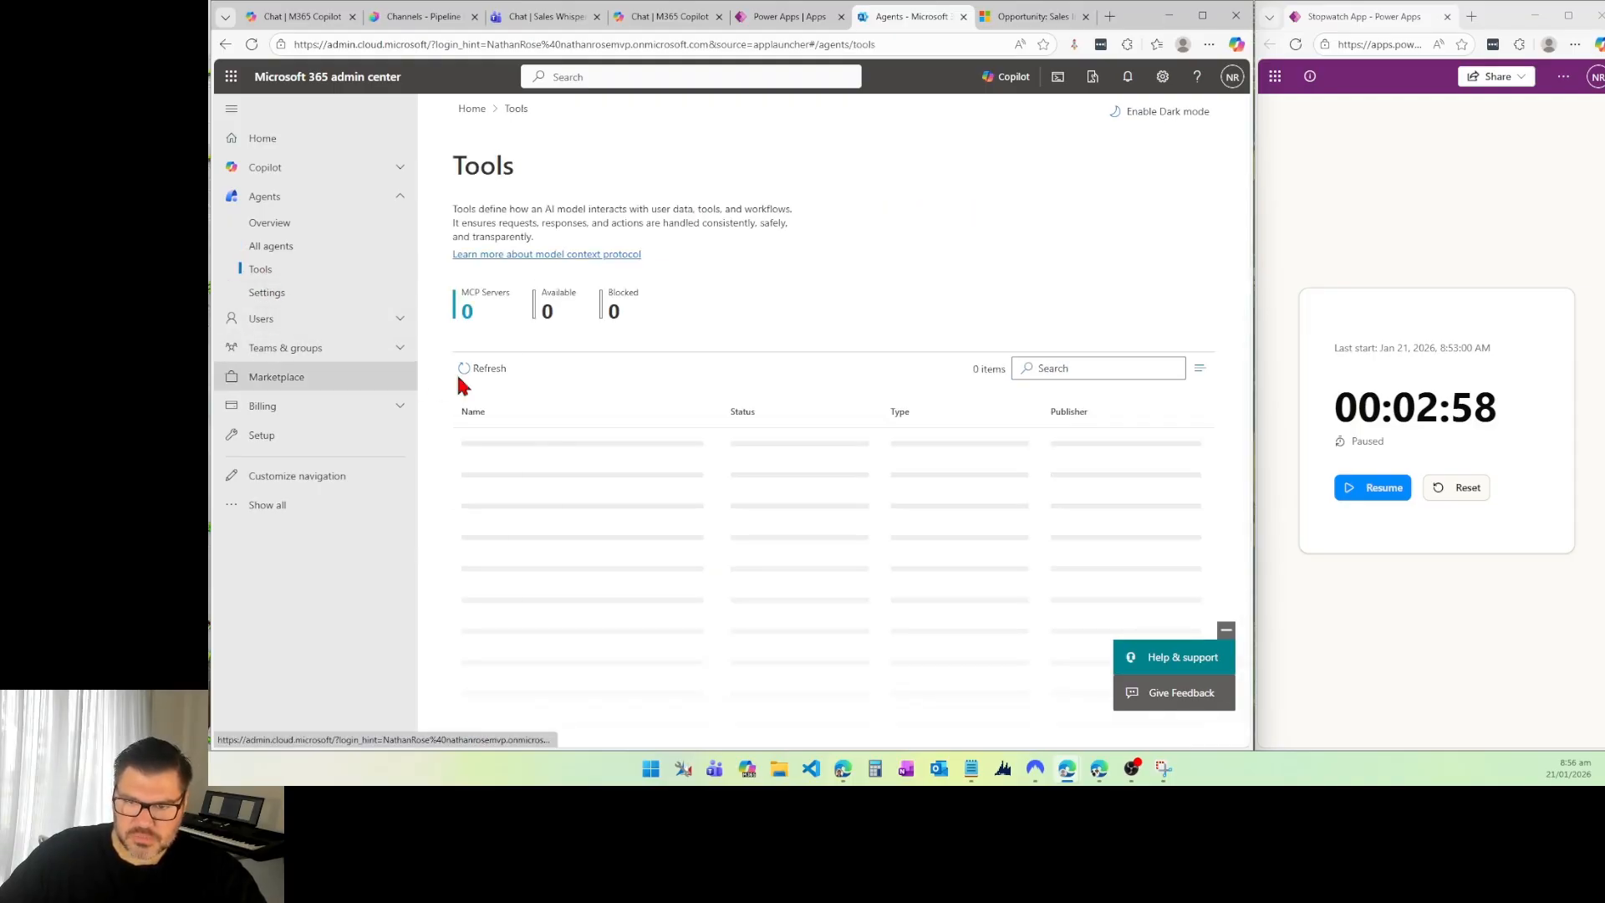
{"action": "scroll", "coordinate": [602, 465], "scroll_direction": "down", "scroll_amount": 2}
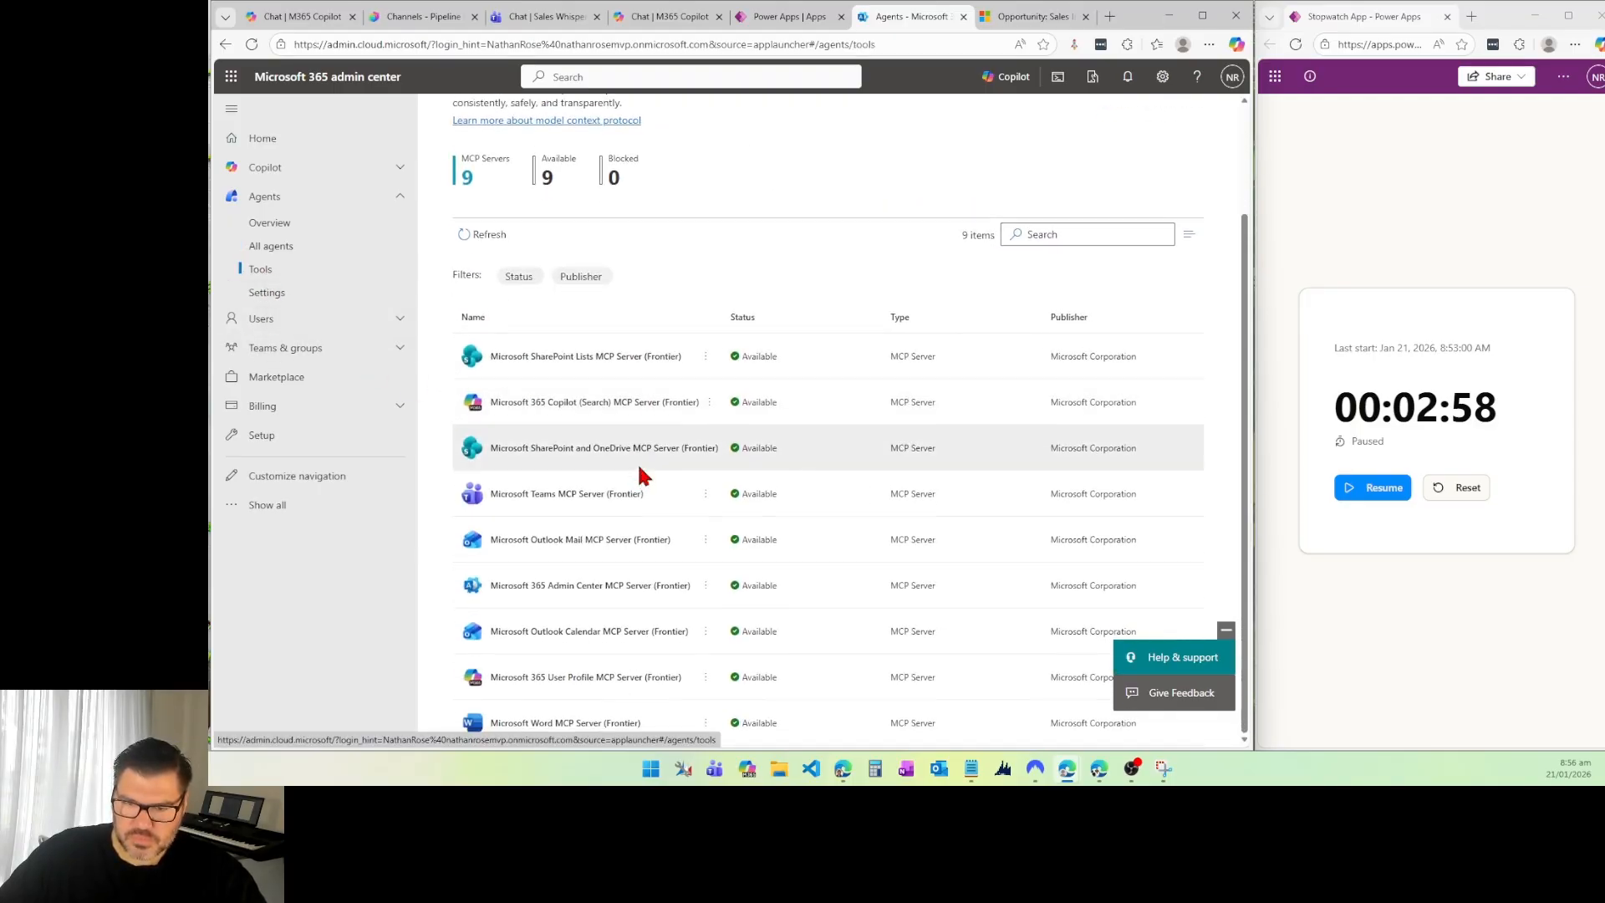
{"action": "left_click", "coordinate": [266, 248]}
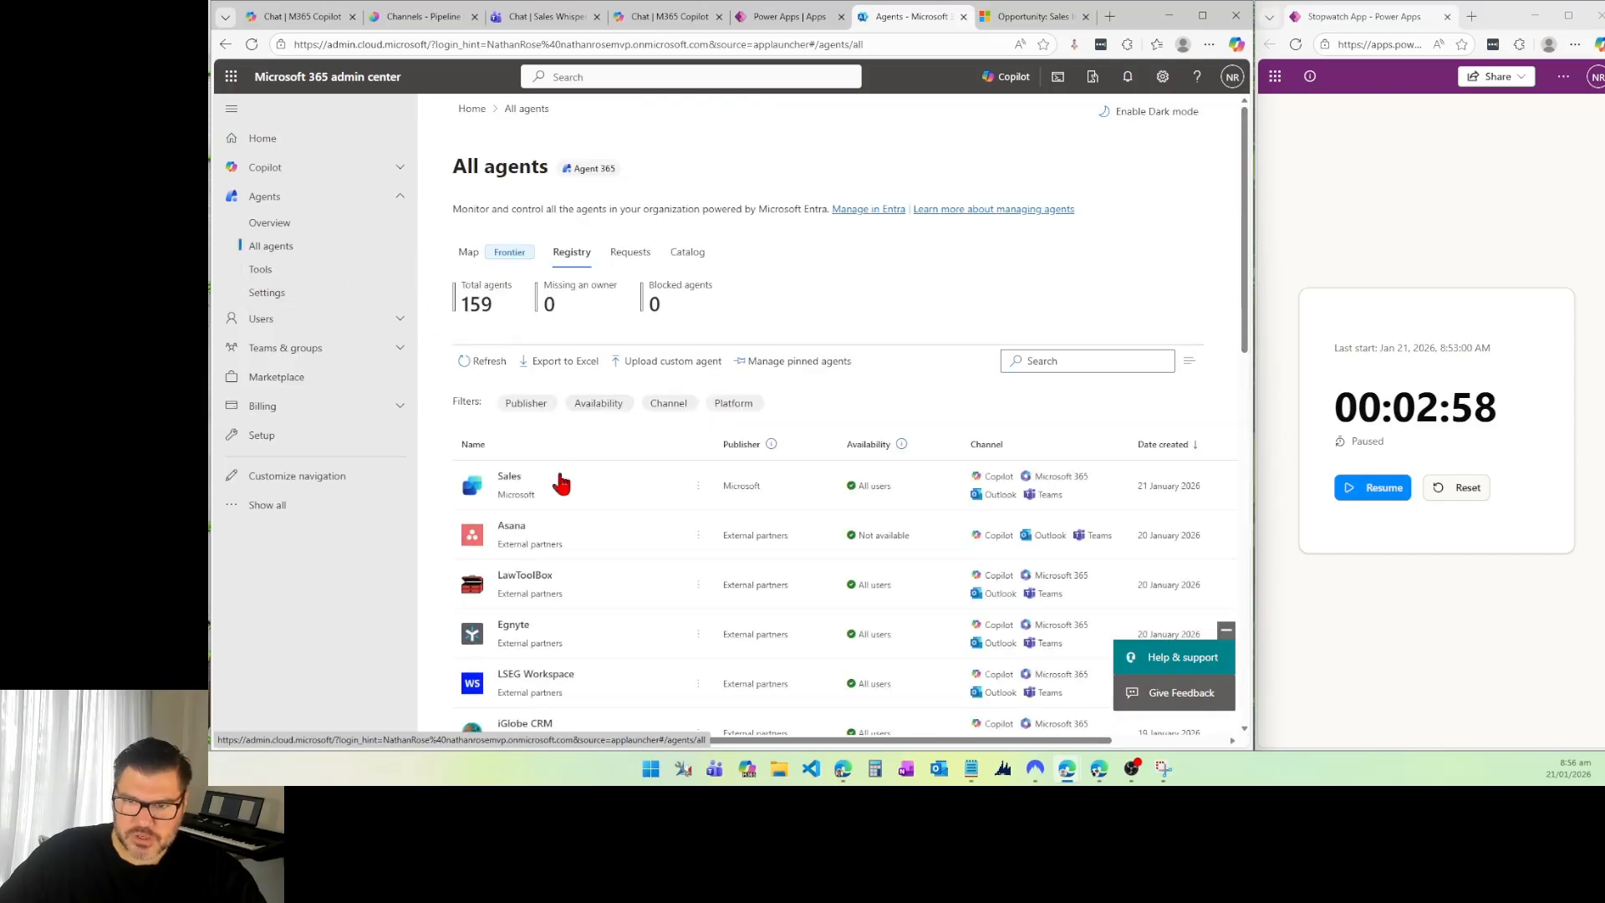
{"action": "left_click", "coordinate": [471, 254]}
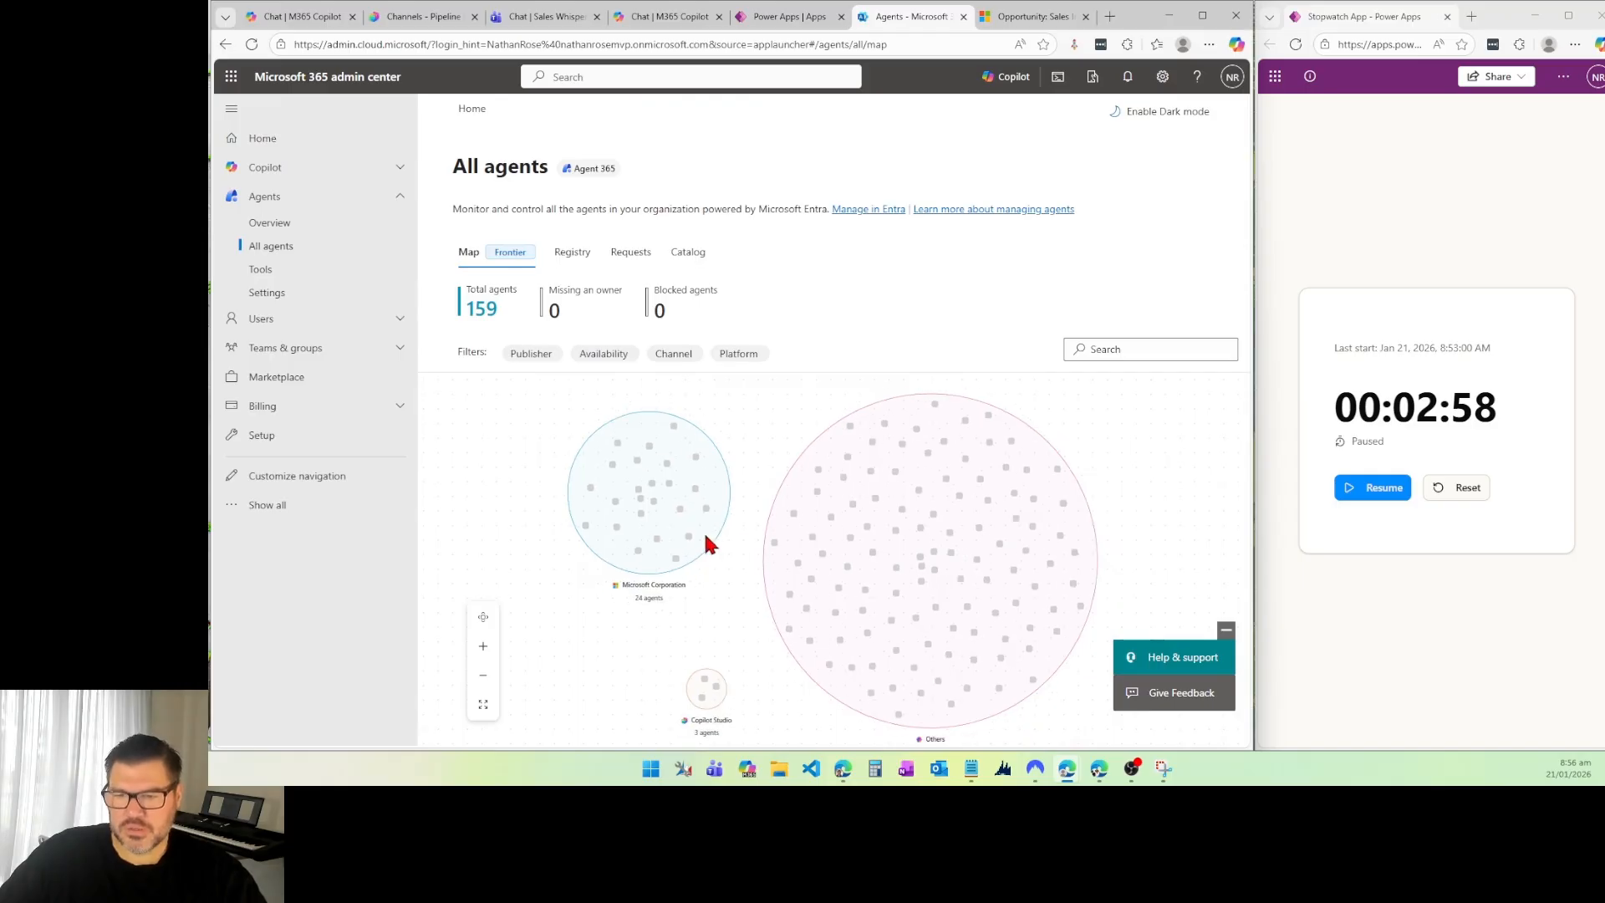
{"action": "left_click_drag", "start_coordinate": [677, 684], "coordinate": [671, 536]}
{"action": "scroll", "coordinate": [714, 547], "scroll_direction": "up", "scroll_amount": 12}
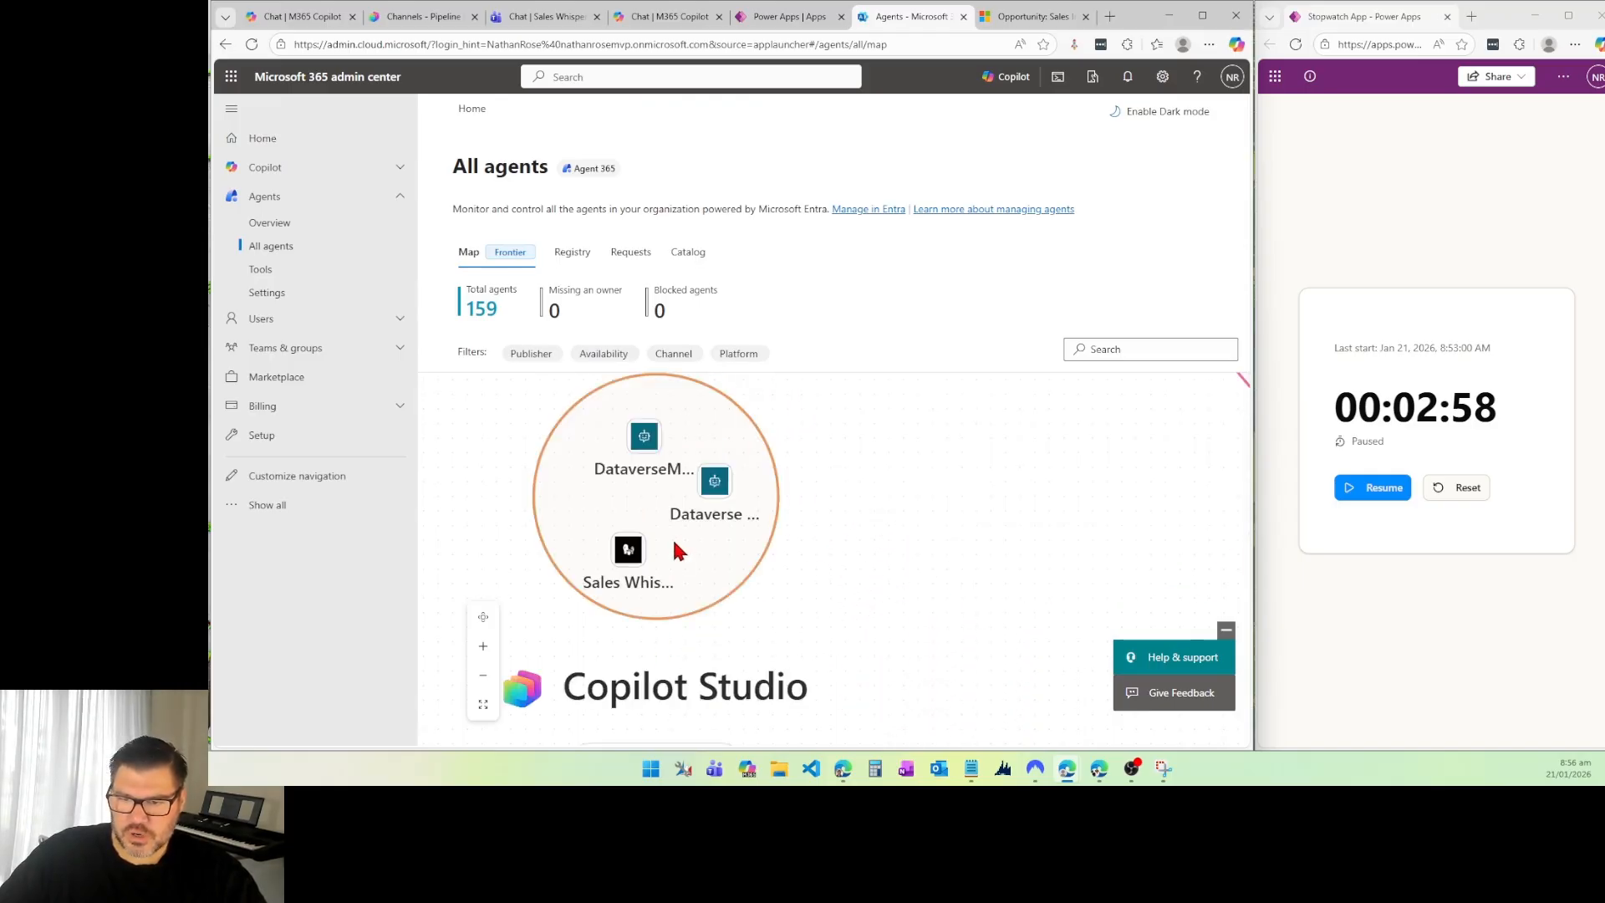
{"action": "scroll", "coordinate": [668, 542], "scroll_direction": "up", "scroll_amount": 6}
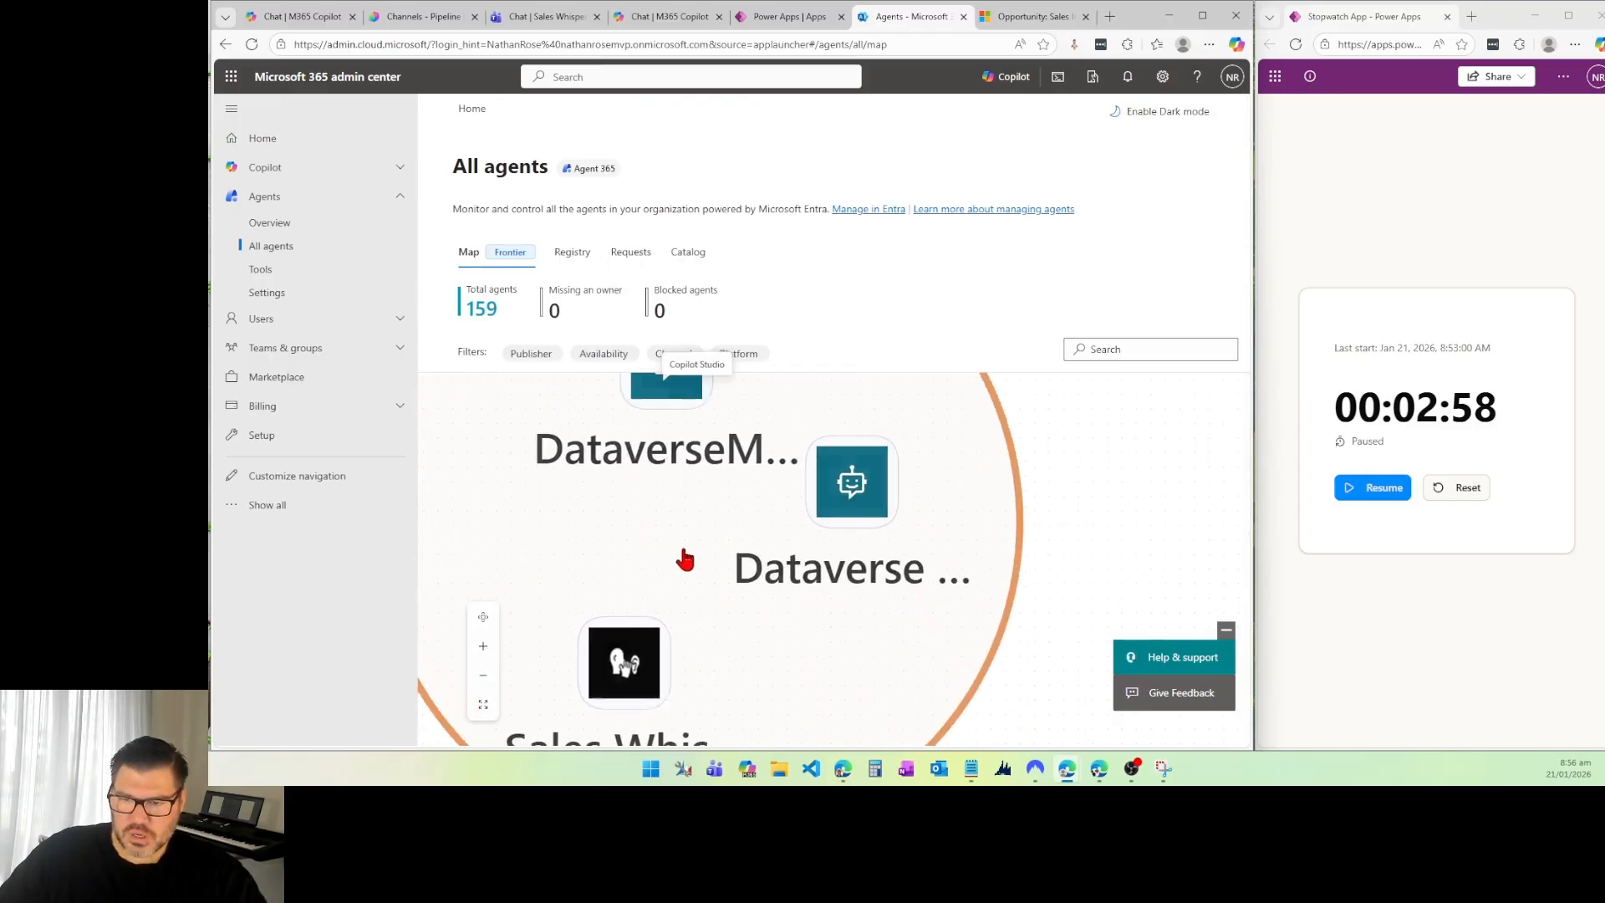
{"action": "scroll", "coordinate": [731, 549], "scroll_direction": "down", "scroll_amount": 3}
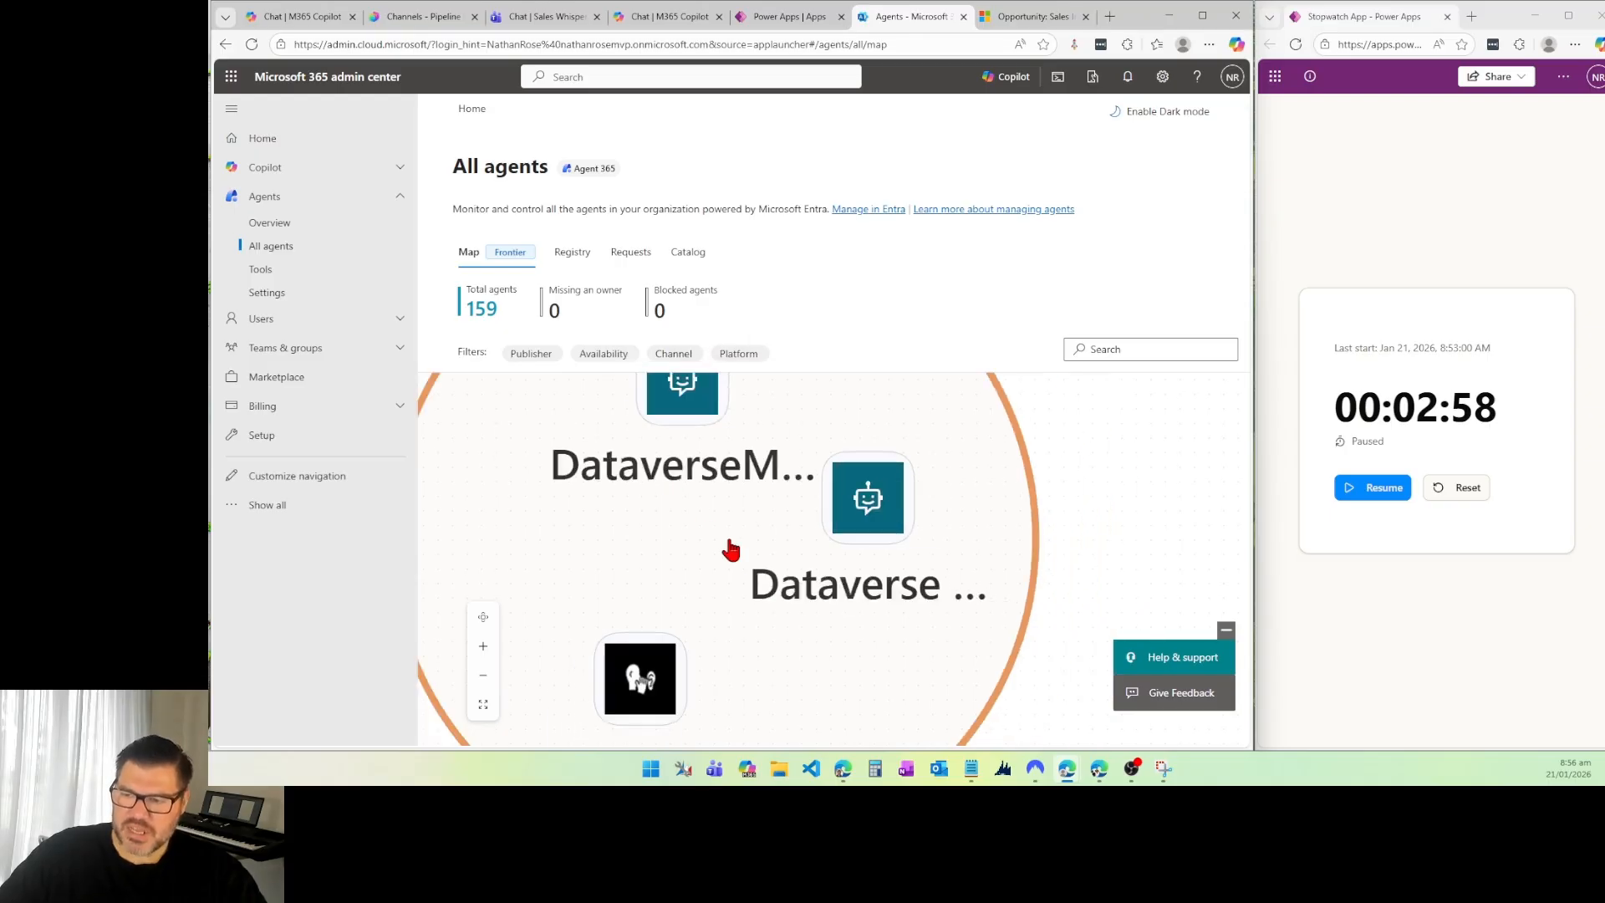
{"action": "scroll", "coordinate": [723, 543], "scroll_direction": "down", "scroll_amount": 2}
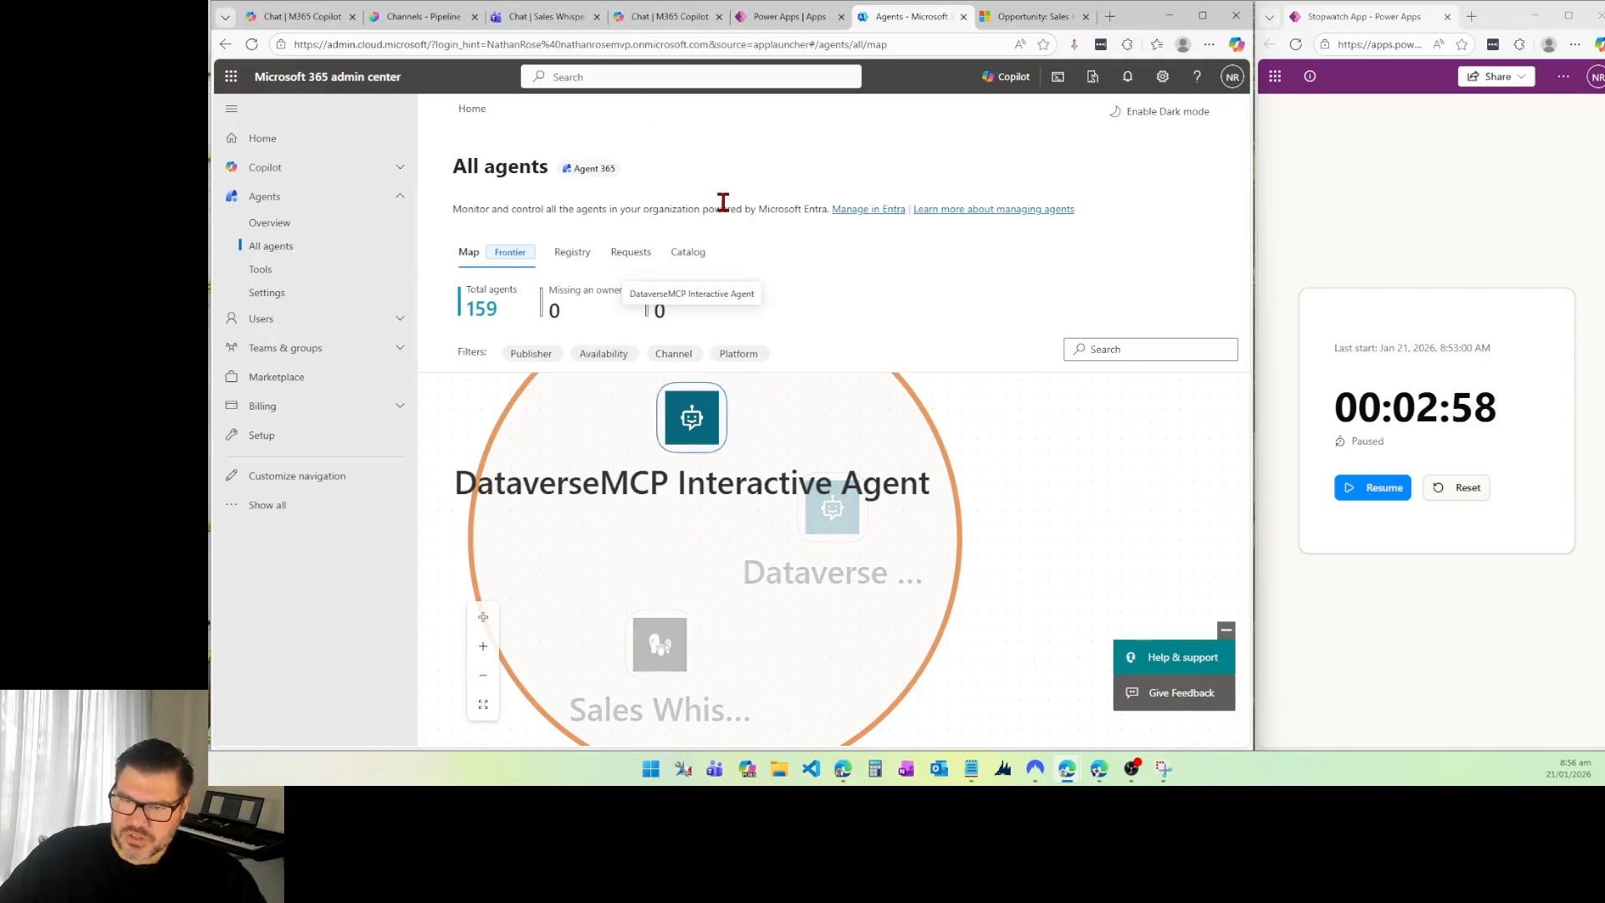
Step: Check the pending agent requests, and search the agent registry for "sales" again
{"action": "left_click", "coordinate": [626, 254]}
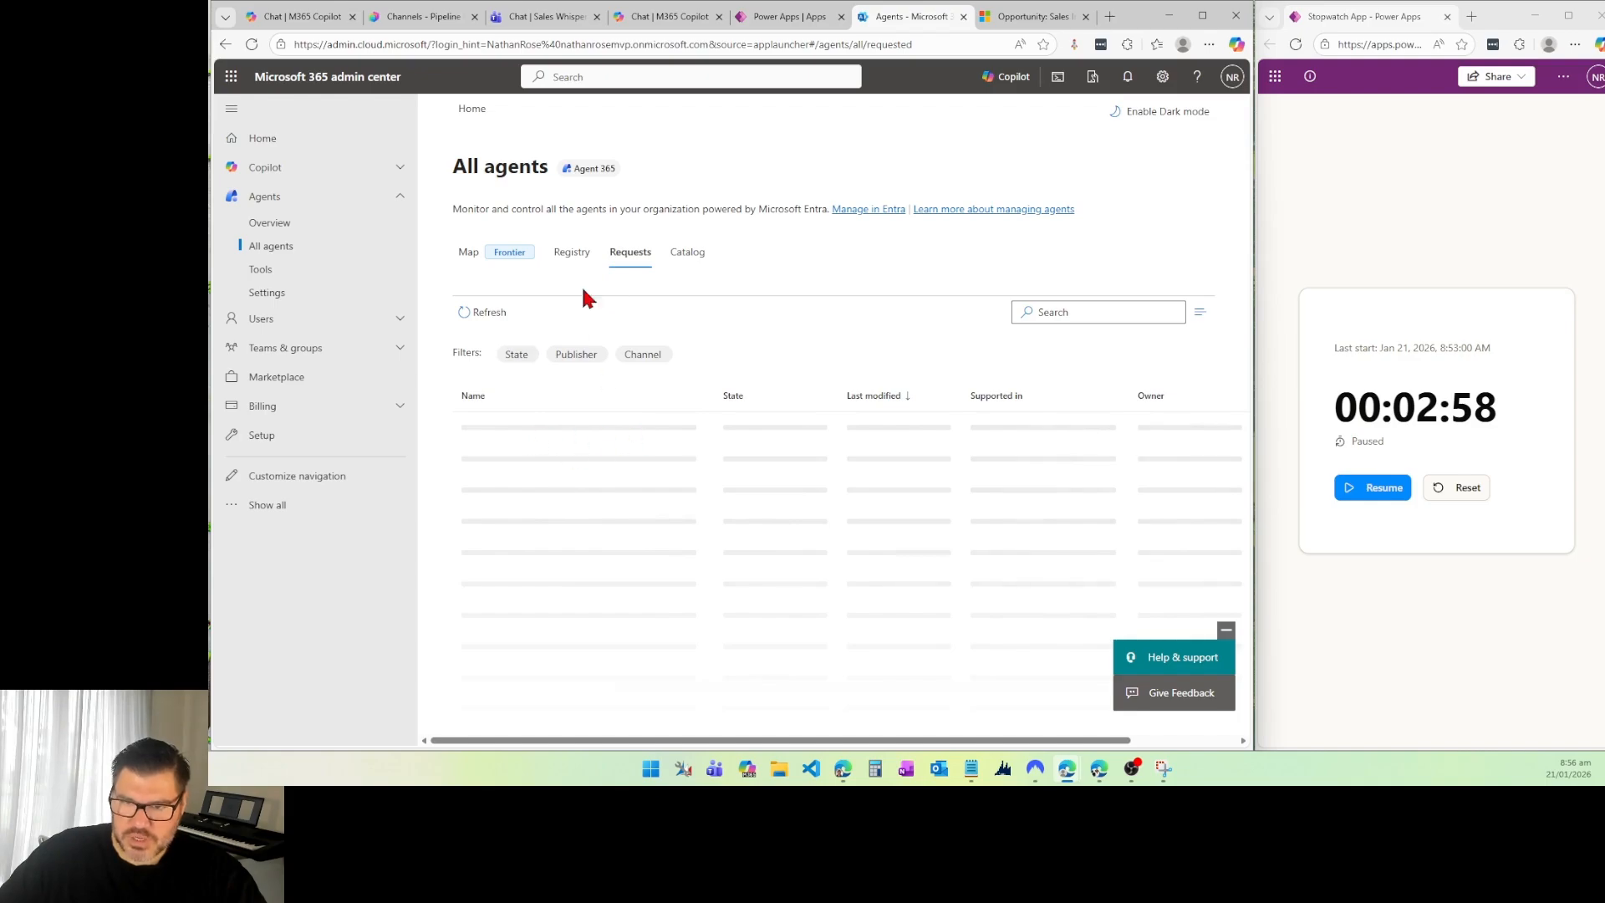
{"action": "left_click", "coordinate": [572, 254]}
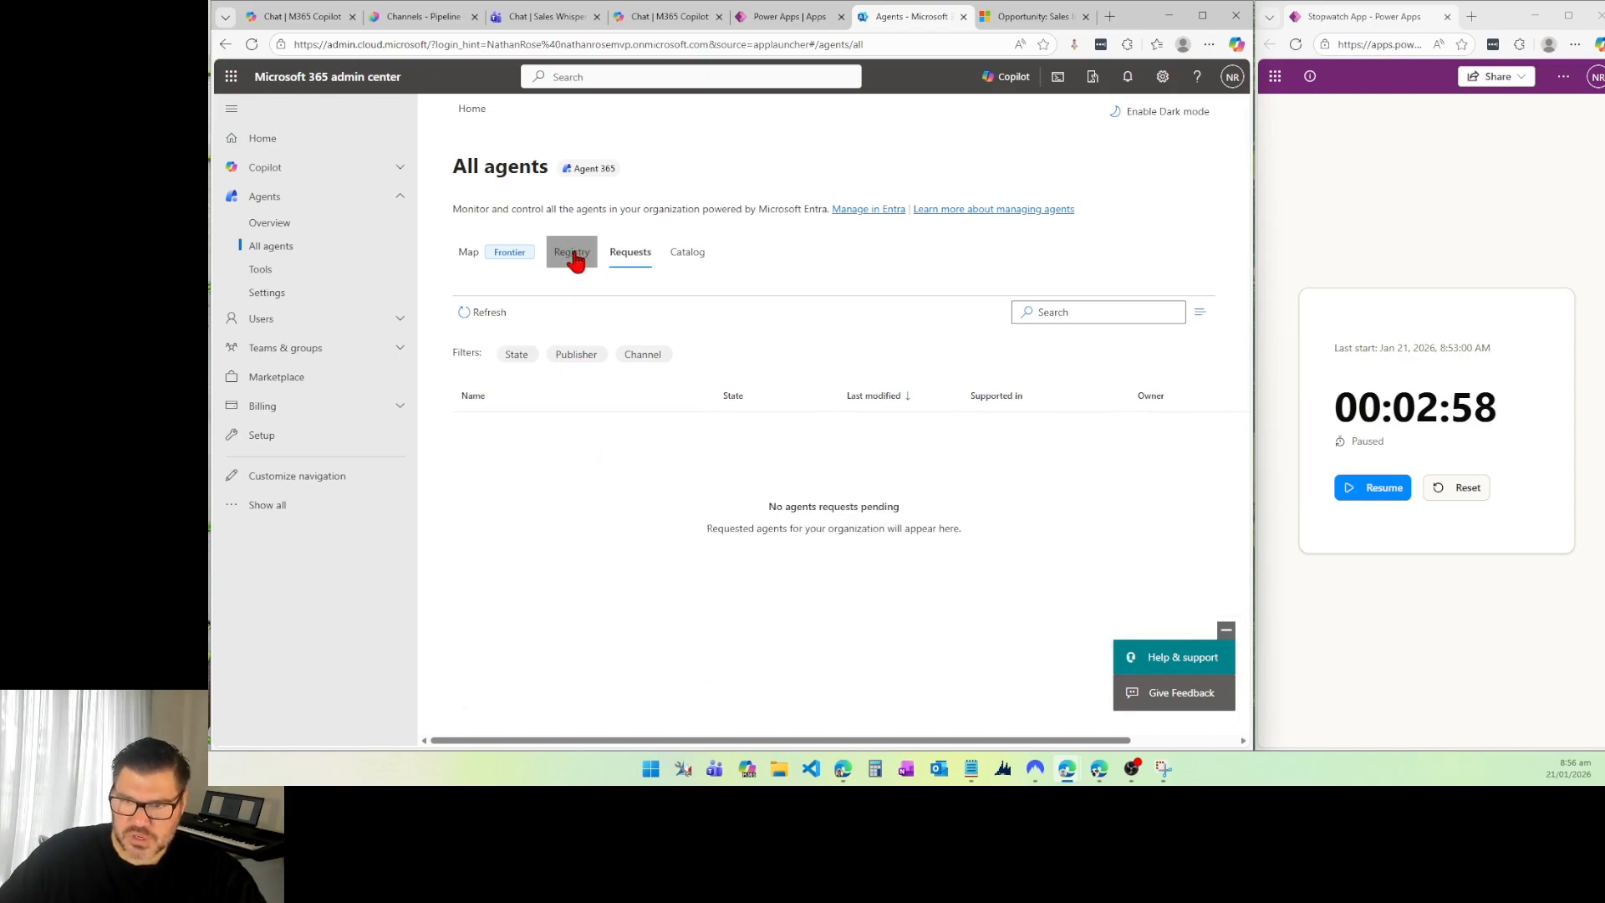
{"action": "scroll", "coordinate": [627, 498], "scroll_direction": "down", "scroll_amount": 1}
{"action": "left_click", "coordinate": [1105, 295]}
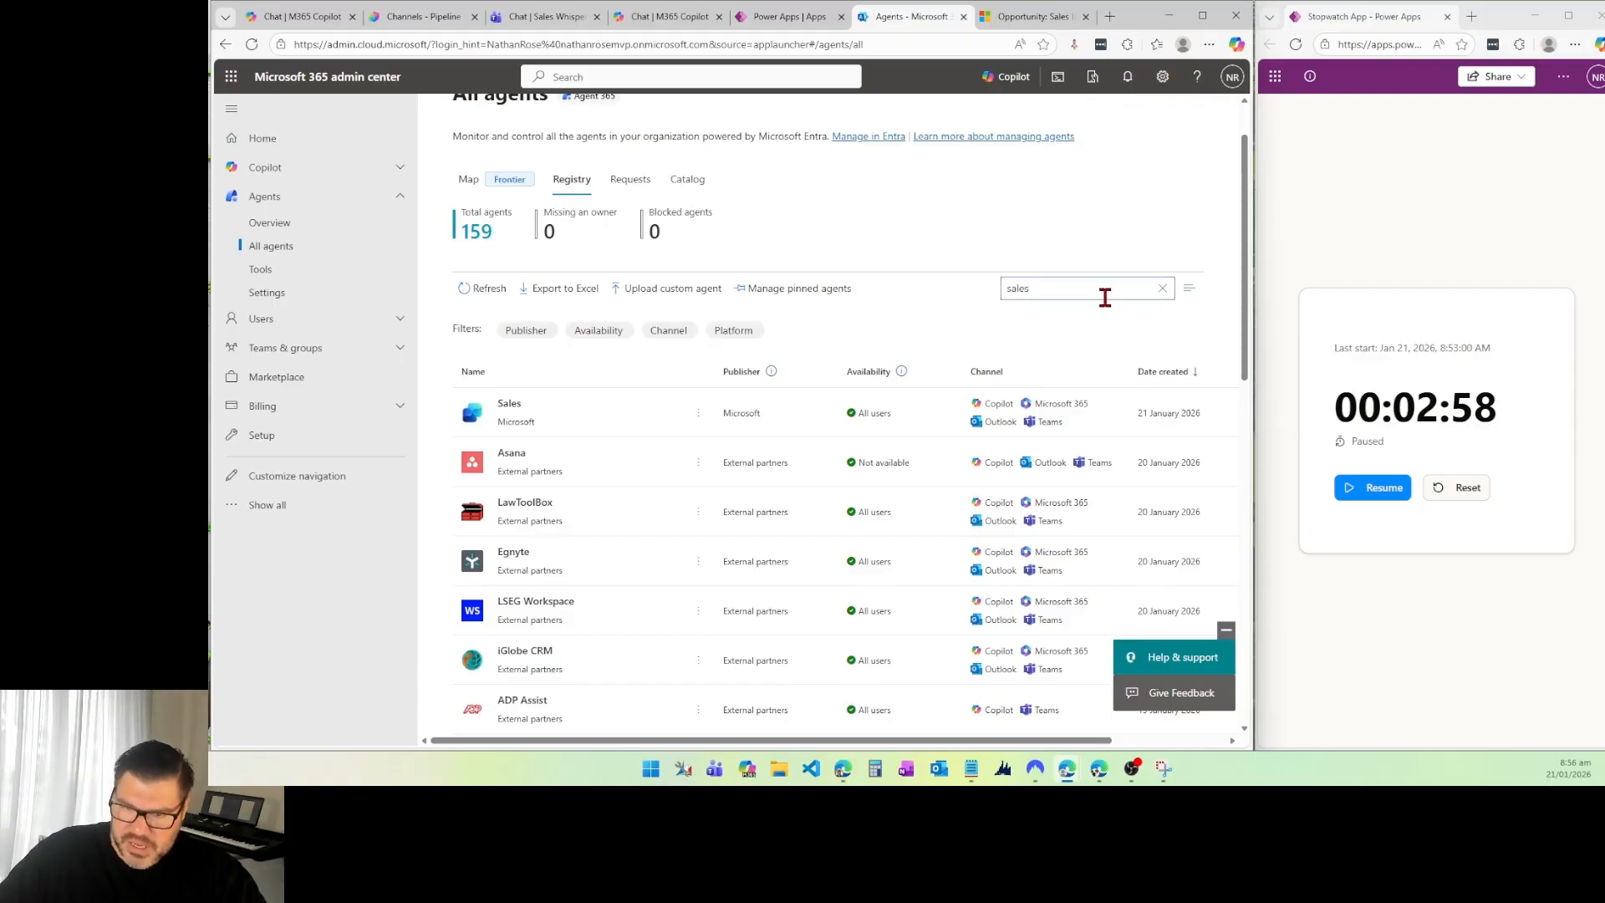
{"action": "type", "text": "sales"}
{"action": "key", "text": "Return"}
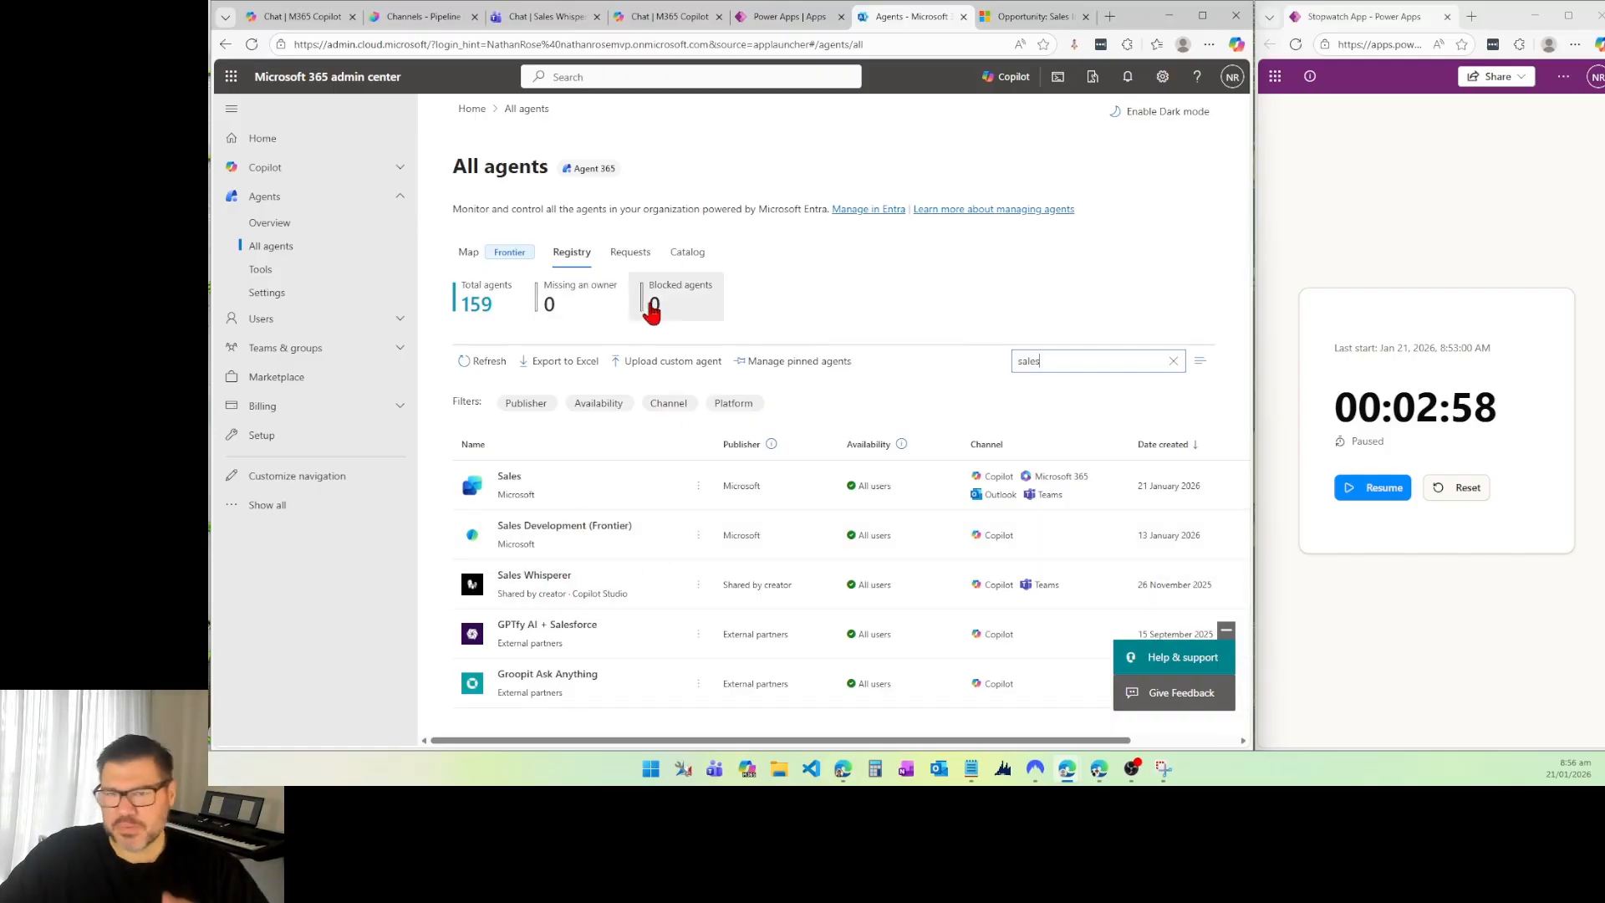
Step: Recheck the permissions of Pipeline Coach Pro in its app details in Microsoft 365 Copilot and in Teams
{"action": "left_click", "coordinate": [776, 17]}
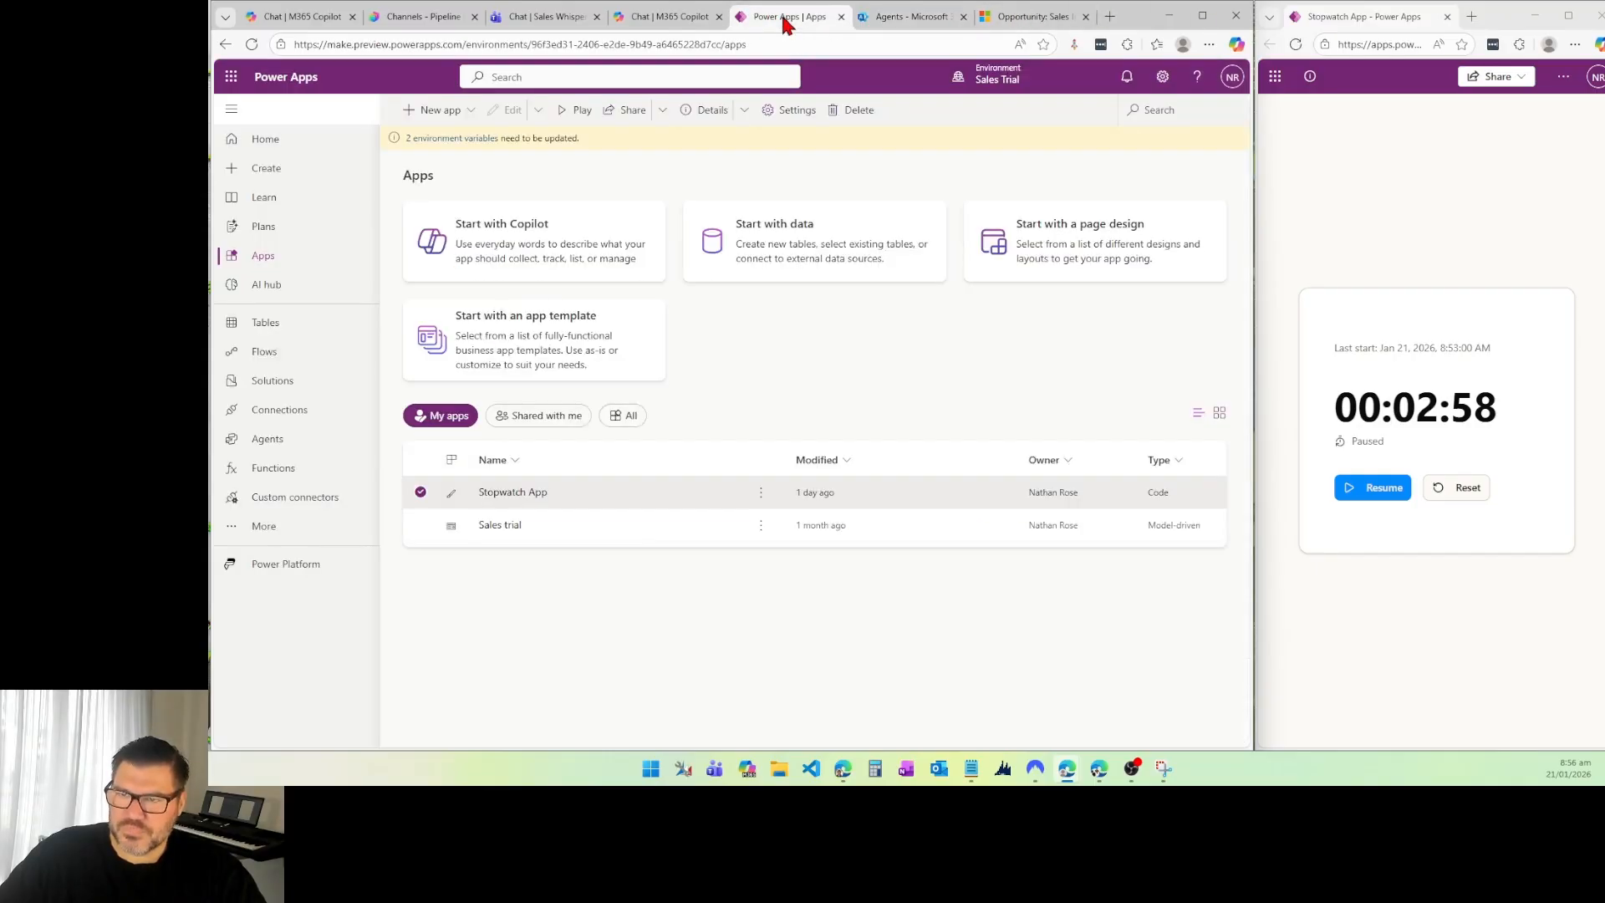
{"action": "left_click", "coordinate": [646, 18]}
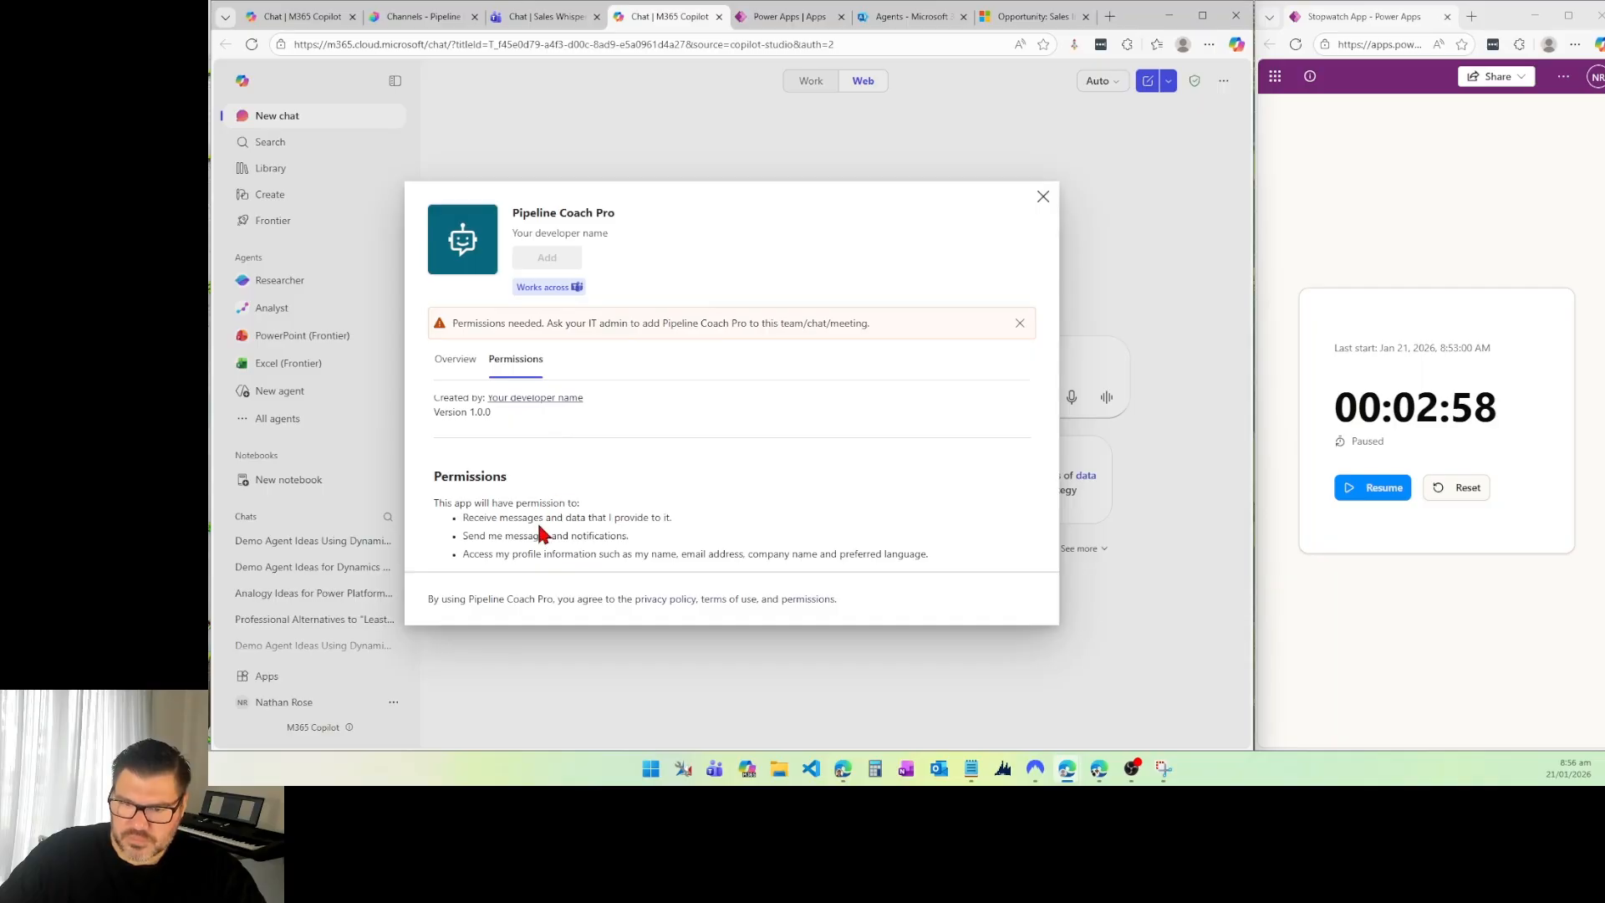
{"action": "scroll", "coordinate": [539, 524], "scroll_direction": "up", "scroll_amount": 2}
{"action": "left_click", "coordinate": [516, 360]}
{"action": "scroll", "coordinate": [502, 443], "scroll_direction": "up", "scroll_amount": 2}
{"action": "scroll", "coordinate": [641, 430], "scroll_direction": "up", "scroll_amount": 1}
{"action": "scroll", "coordinate": [619, 426], "scroll_direction": "down", "scroll_amount": 2}
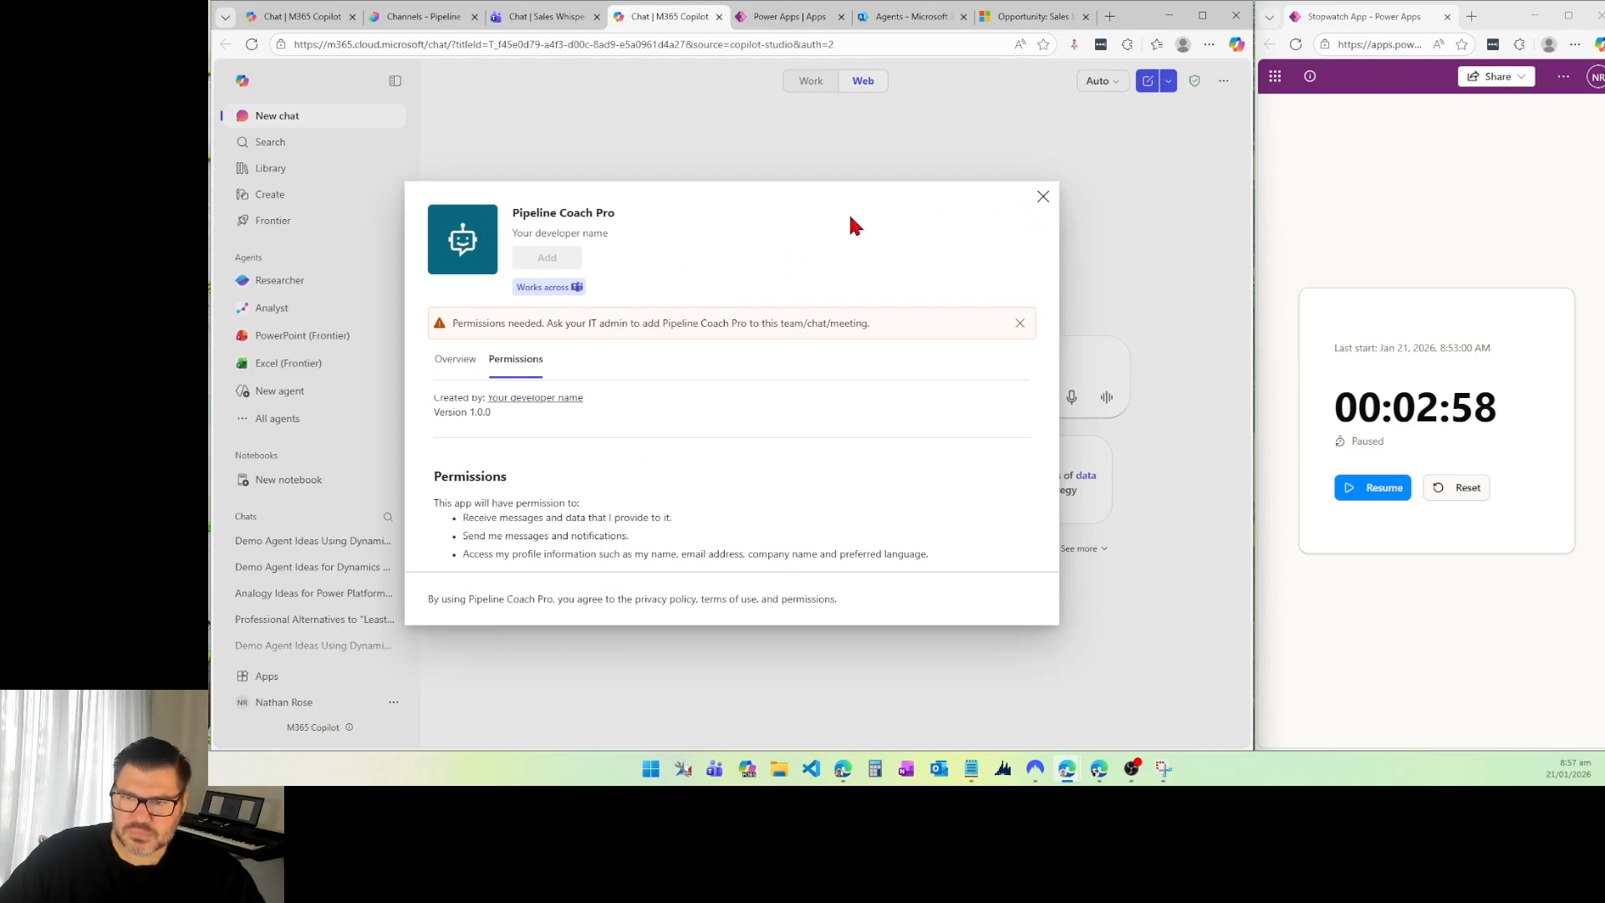
{"action": "left_click", "coordinate": [552, 17]}
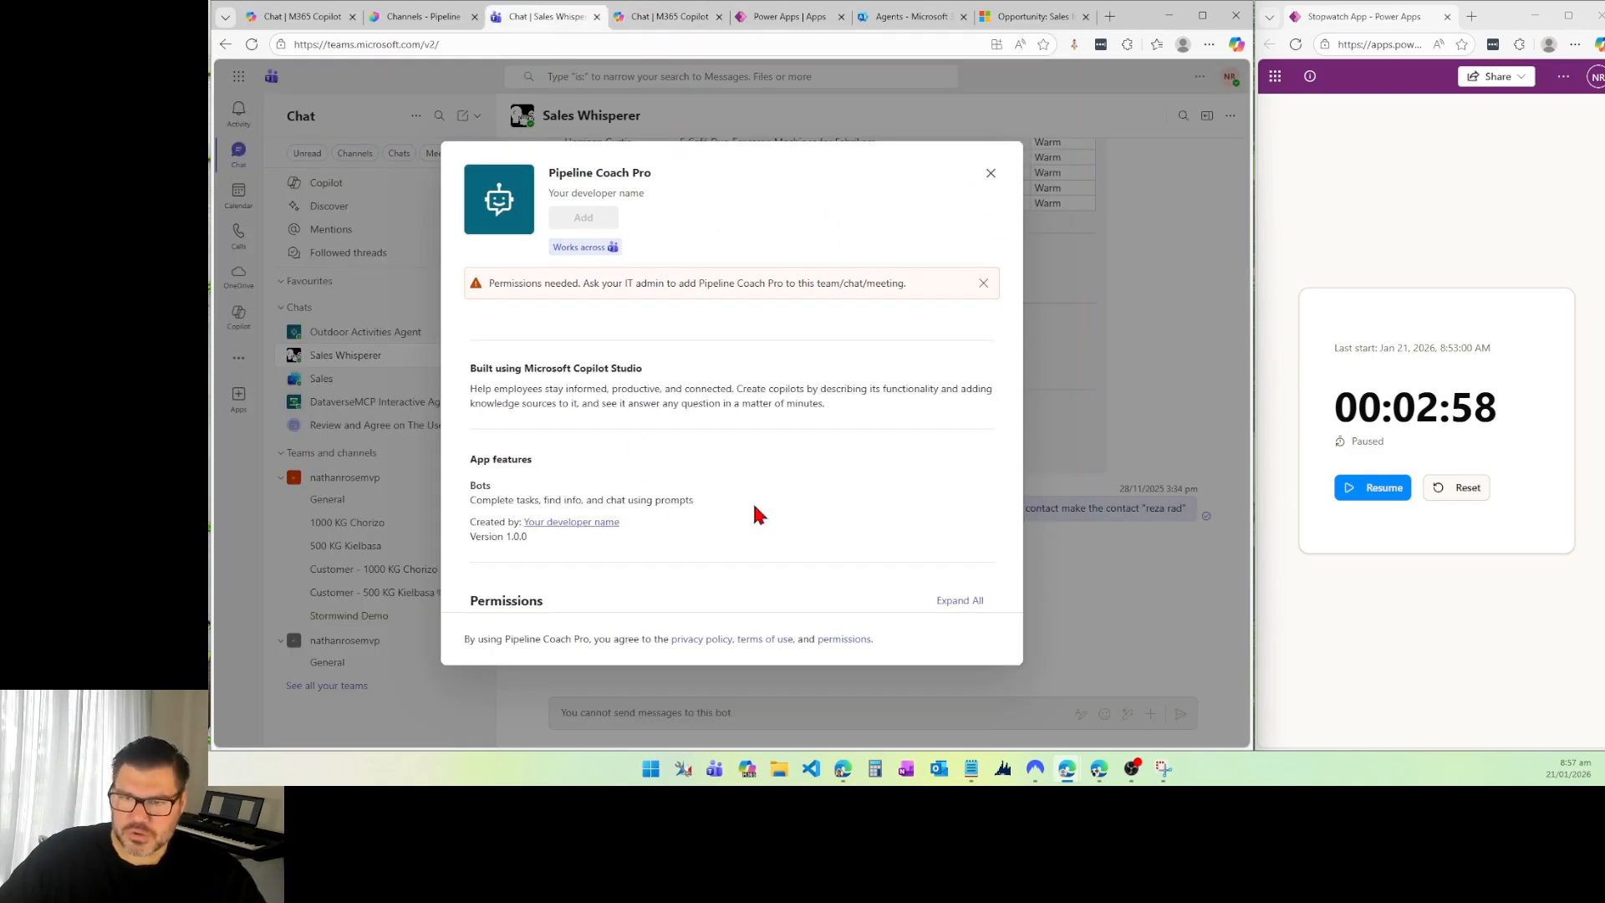
{"action": "scroll", "coordinate": [603, 431], "scroll_direction": "down", "scroll_amount": 3}
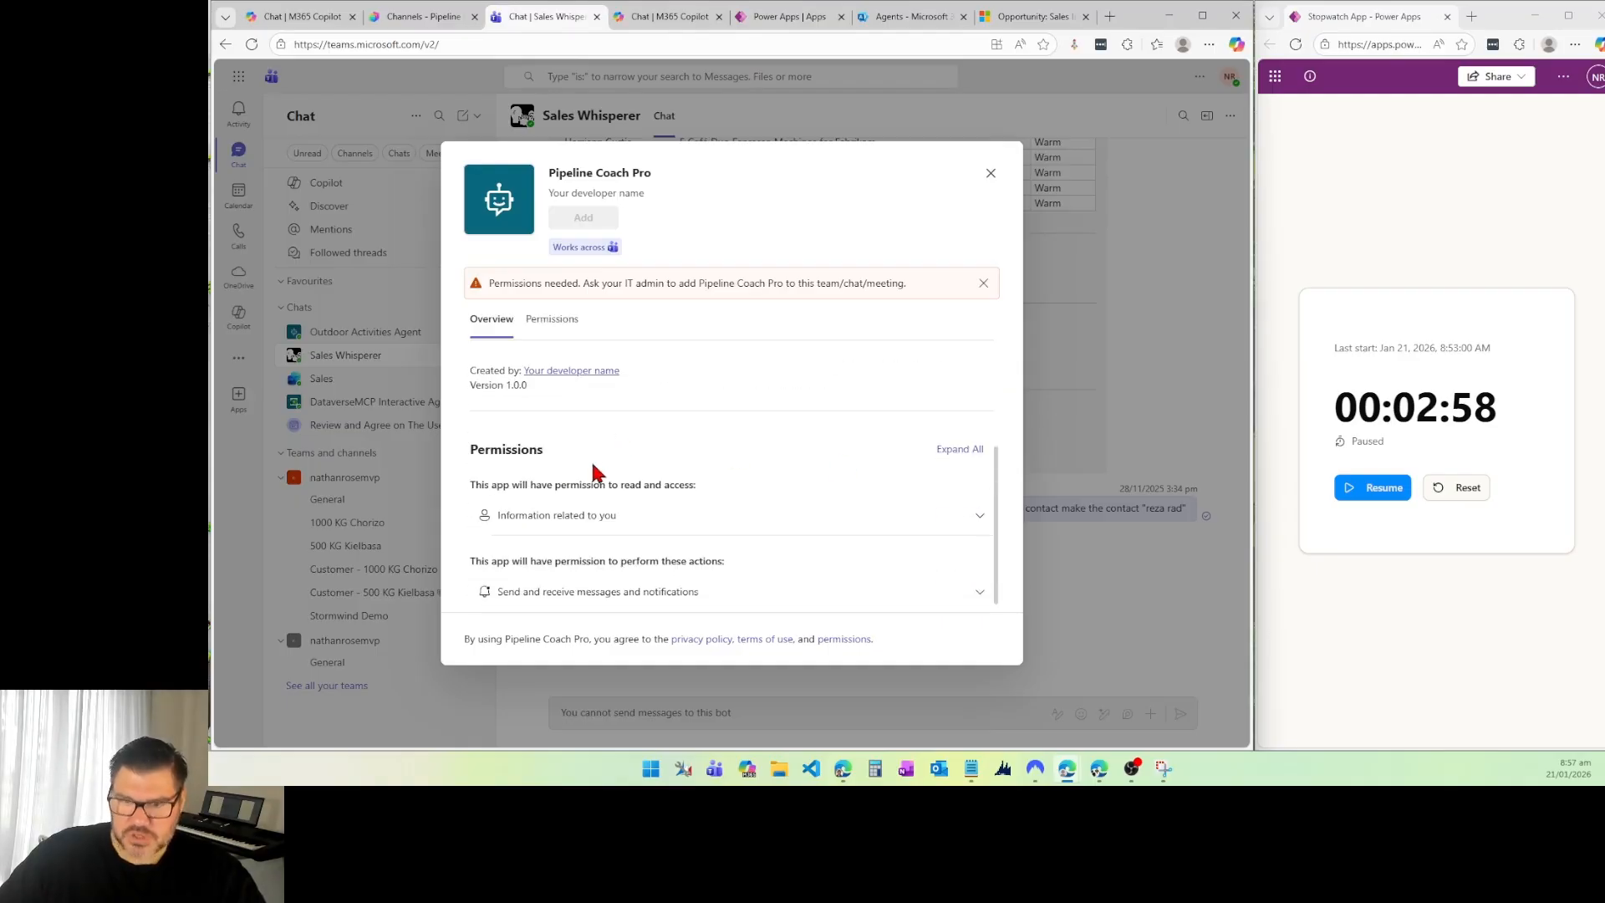
Step: Expand both permission groups in the Pipeline Coach Pro app details in Teams and read them alongside the overview
{"action": "left_click", "coordinate": [598, 509]}
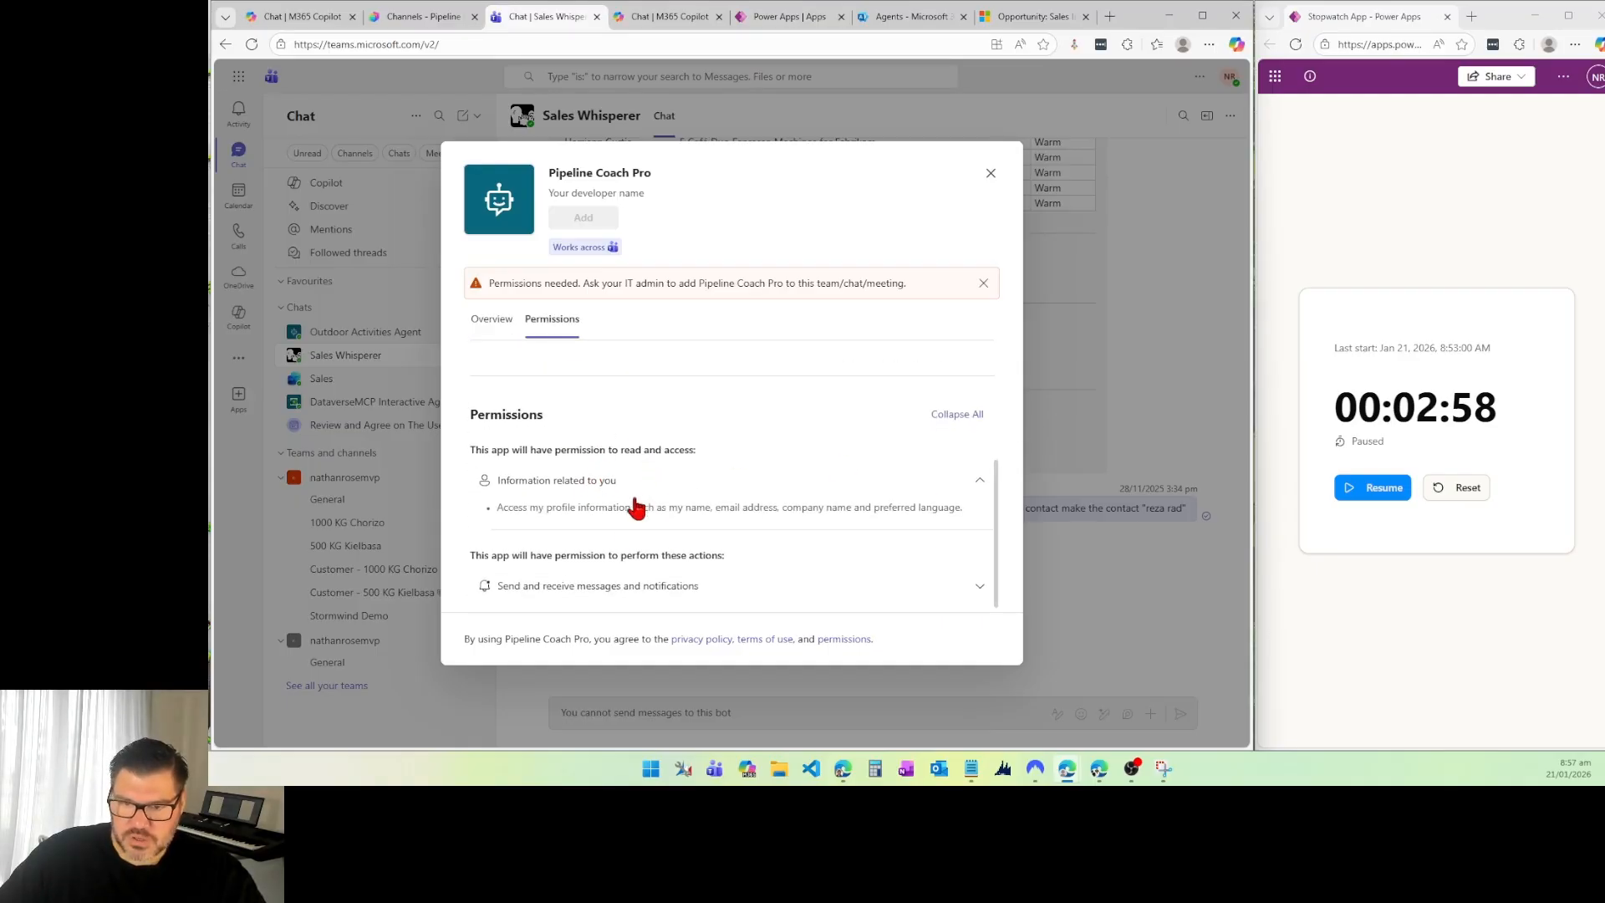
{"action": "left_click", "coordinate": [622, 585]}
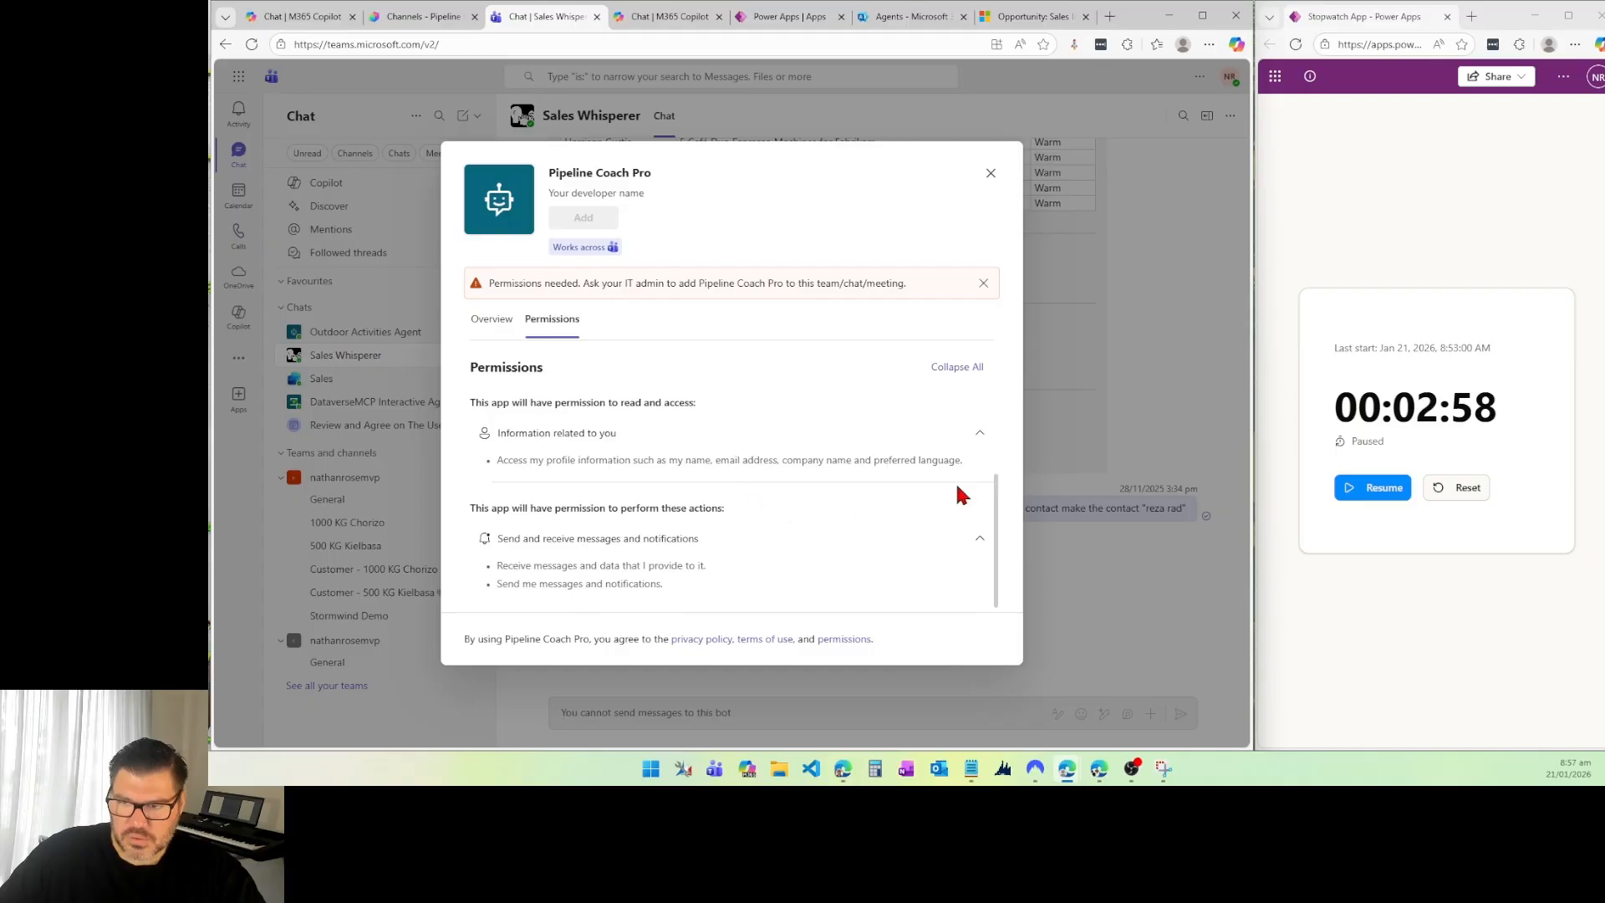
{"action": "left_click", "coordinate": [498, 321]}
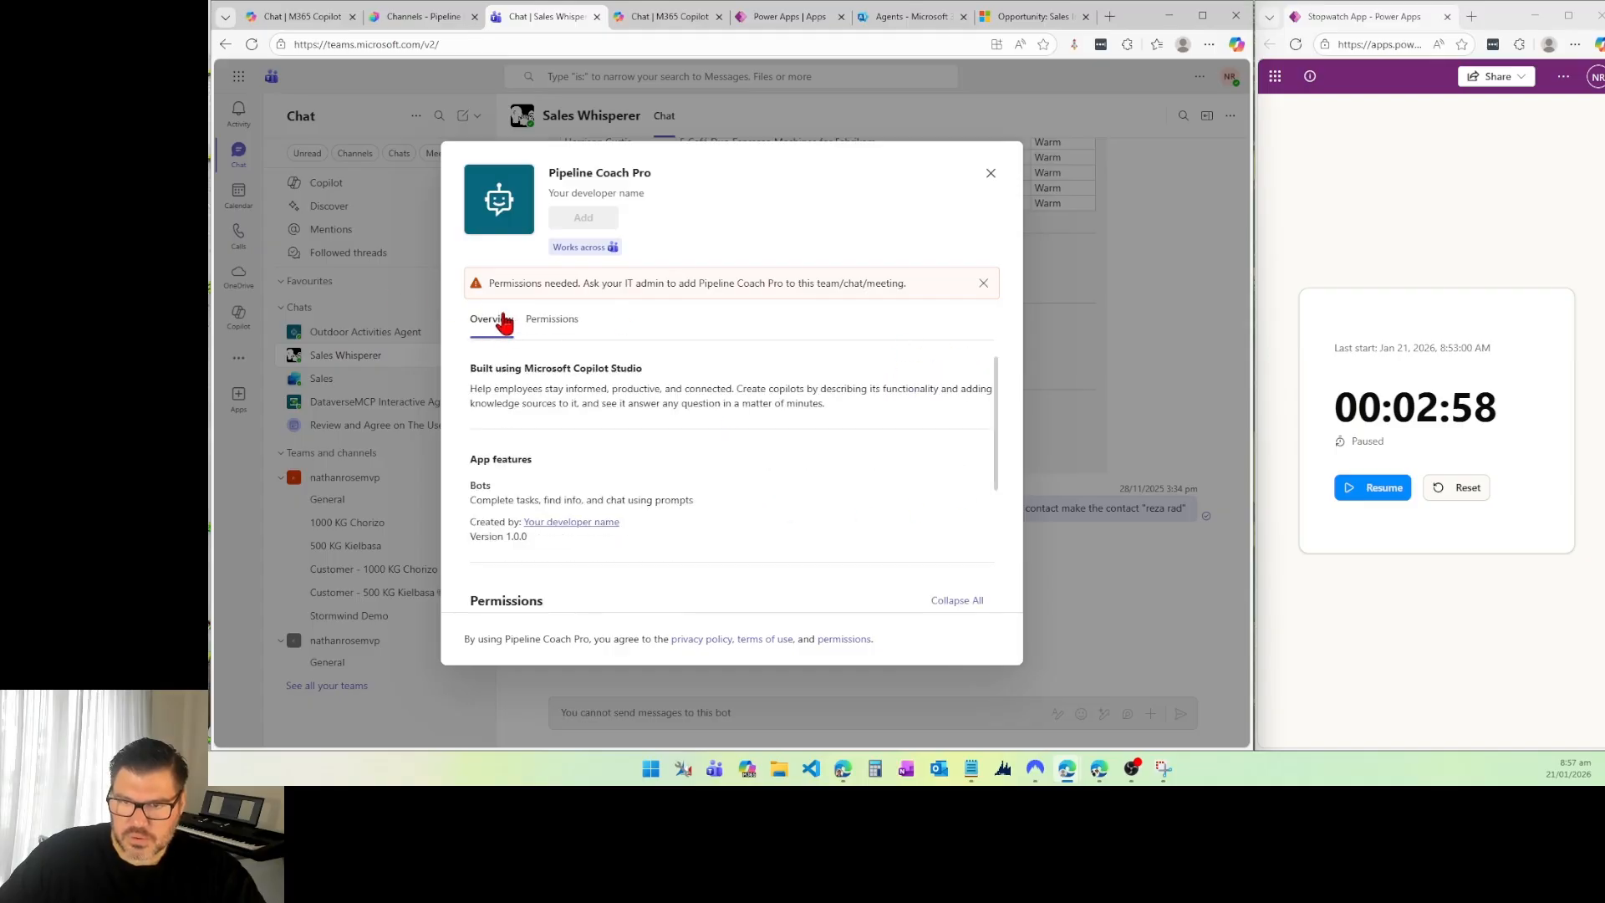
{"action": "scroll", "coordinate": [755, 474], "scroll_direction": "down", "scroll_amount": 3}
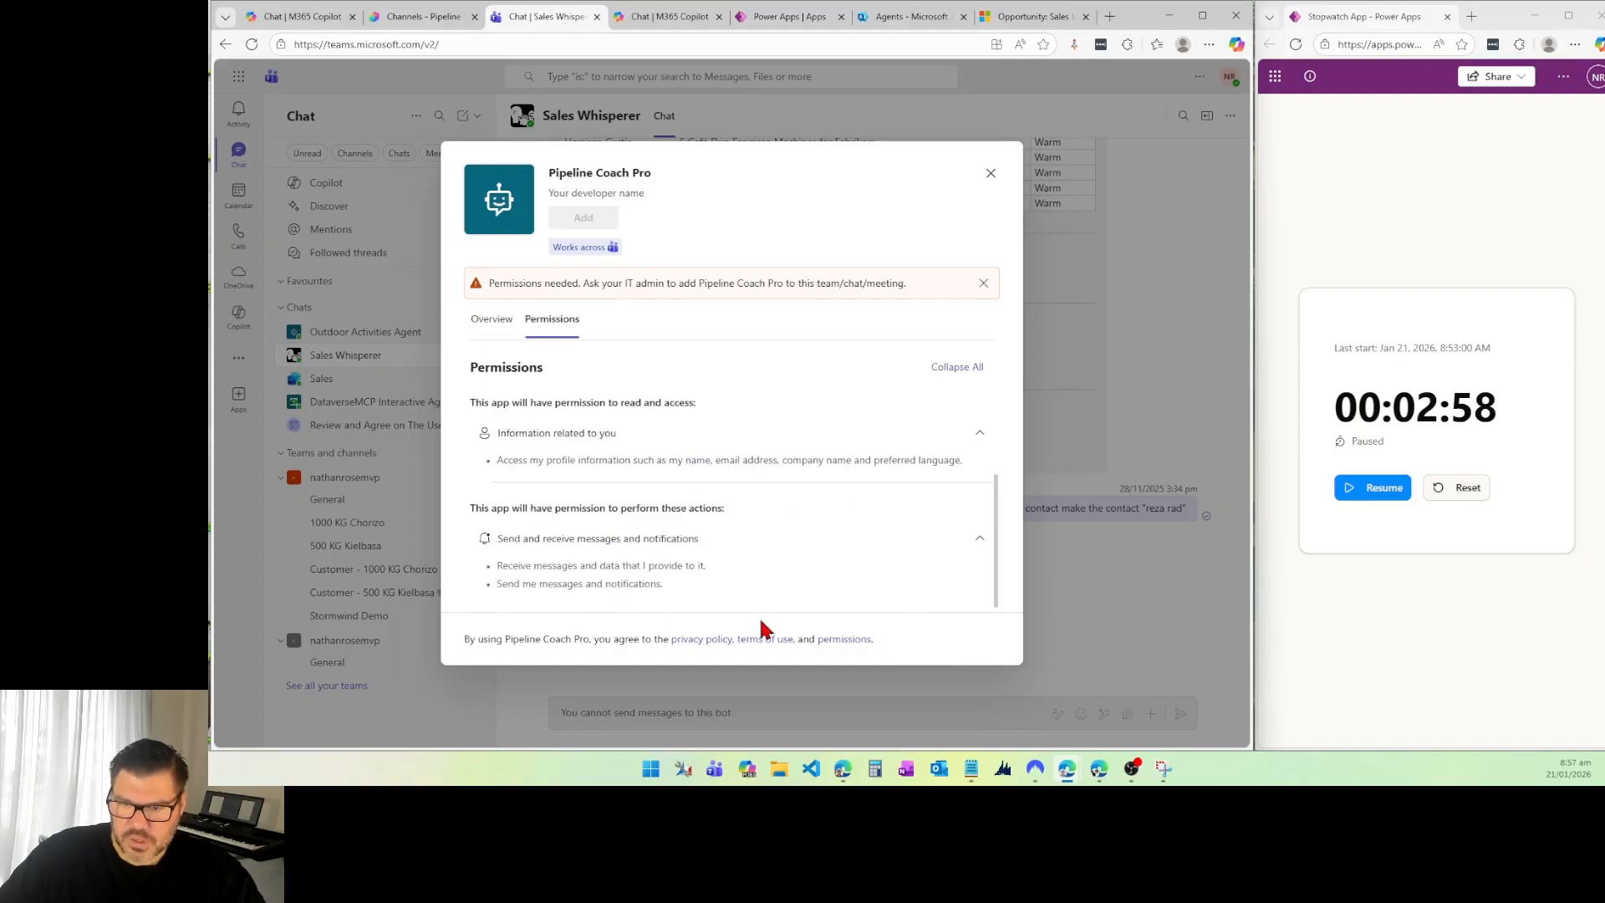
{"action": "scroll", "coordinate": [719, 401], "scroll_direction": "up", "scroll_amount": 3}
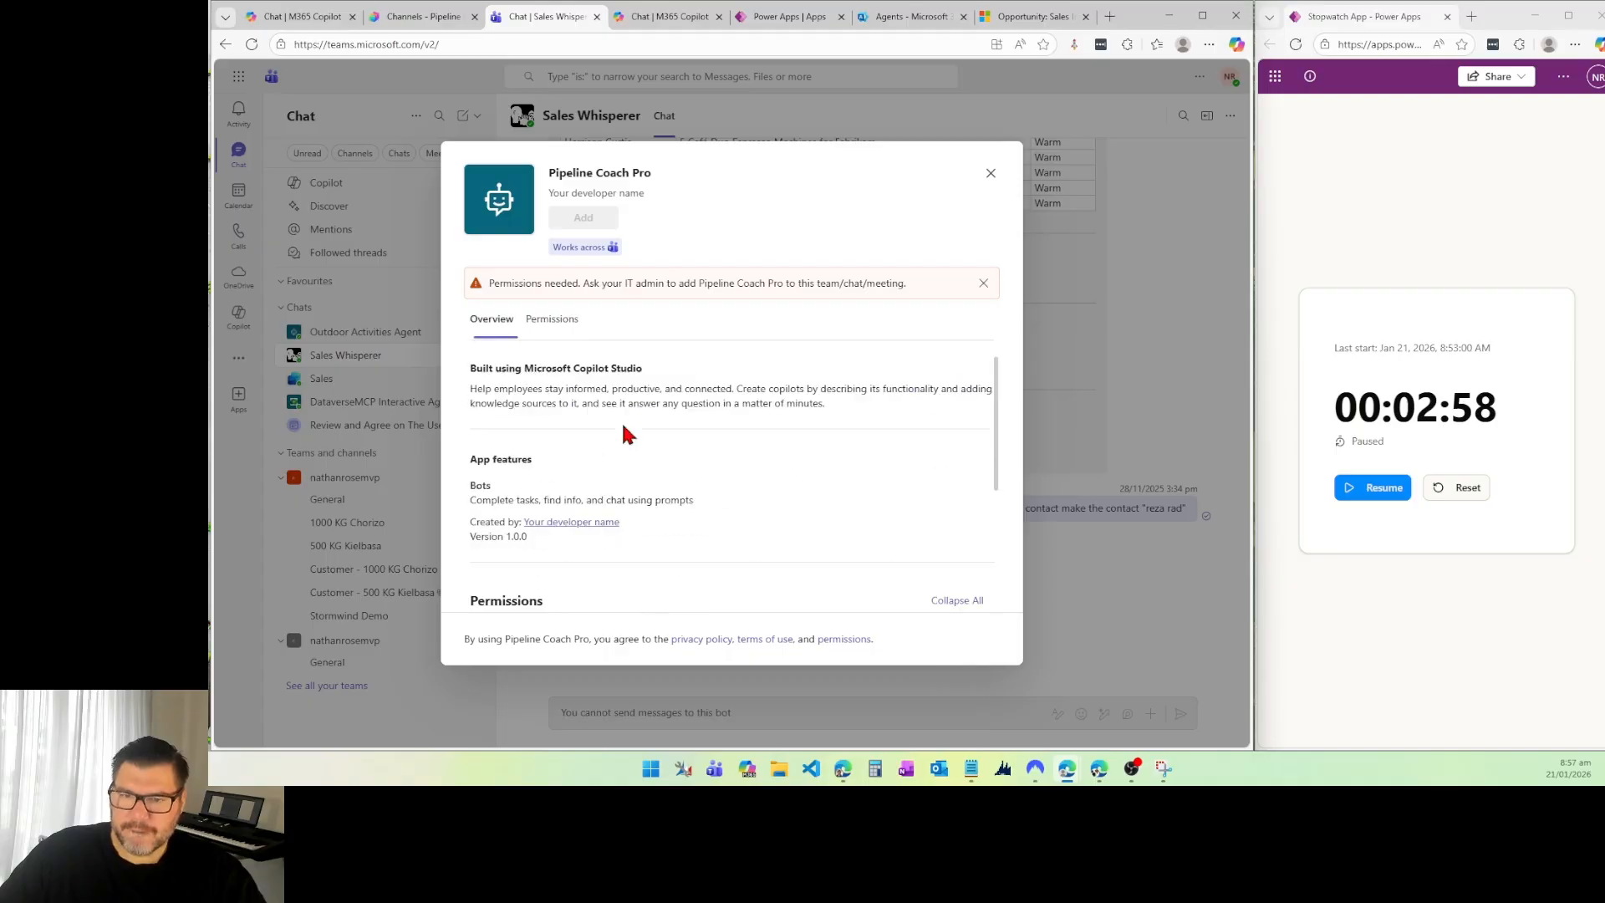
Step: Dismiss the permissions warning in the Pipeline Coach Pro app details, collapse the permission groups, and reread the overview and permissions
{"action": "left_click", "coordinate": [982, 284]}
{"action": "scroll", "coordinate": [660, 422], "scroll_direction": "down", "scroll_amount": 3}
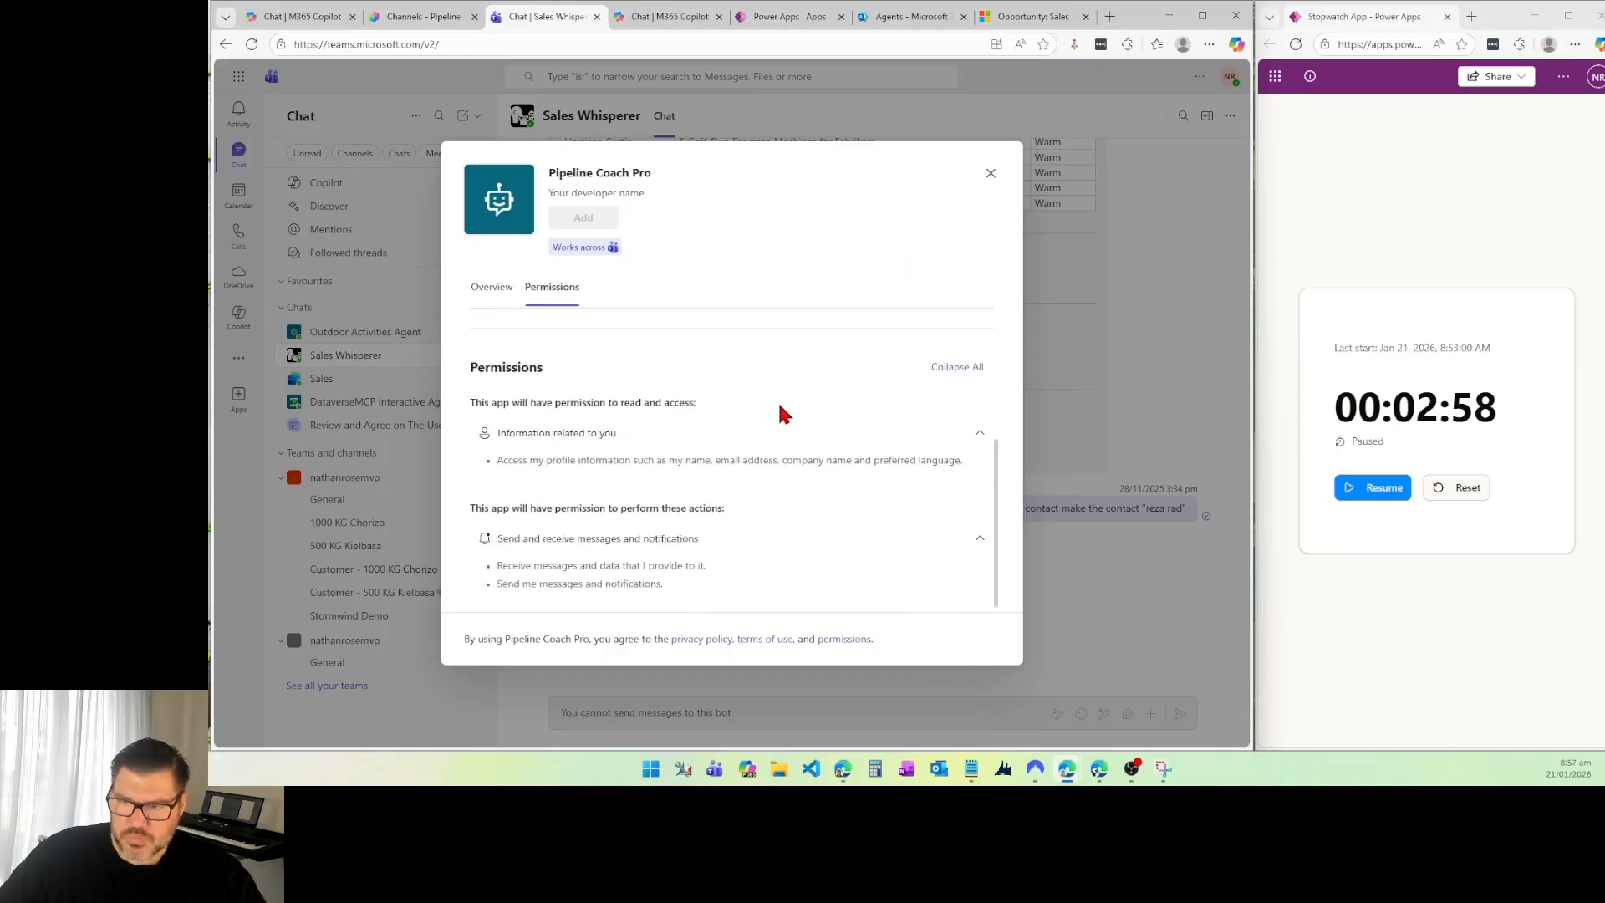
{"action": "left_click", "coordinate": [557, 539]}
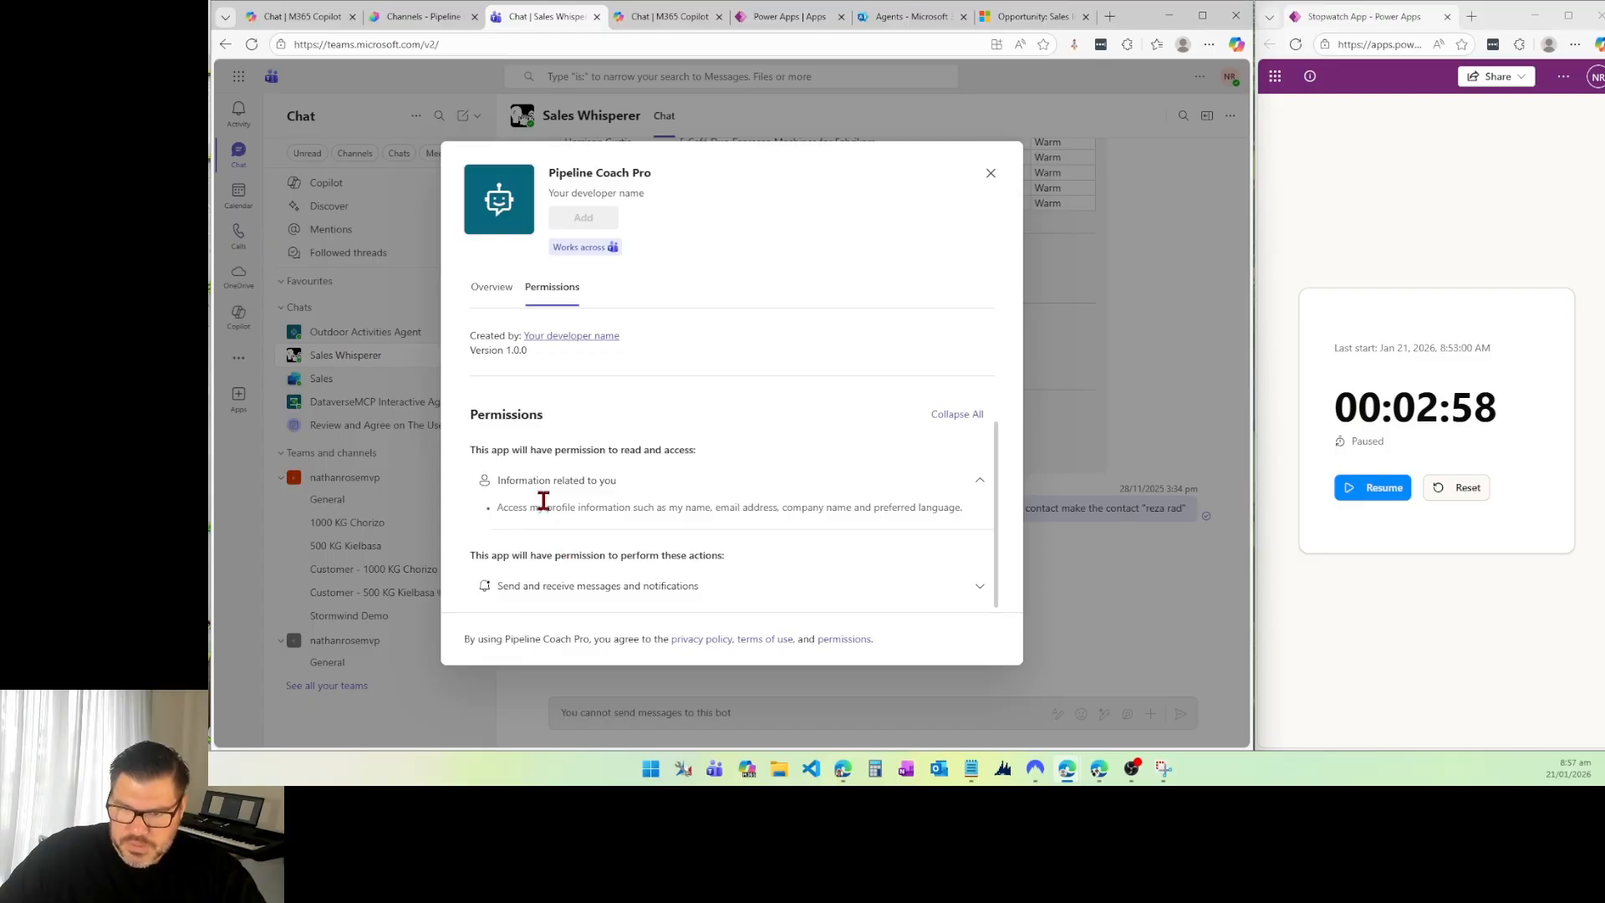
{"action": "scroll", "coordinate": [525, 468], "scroll_direction": "up", "scroll_amount": 4}
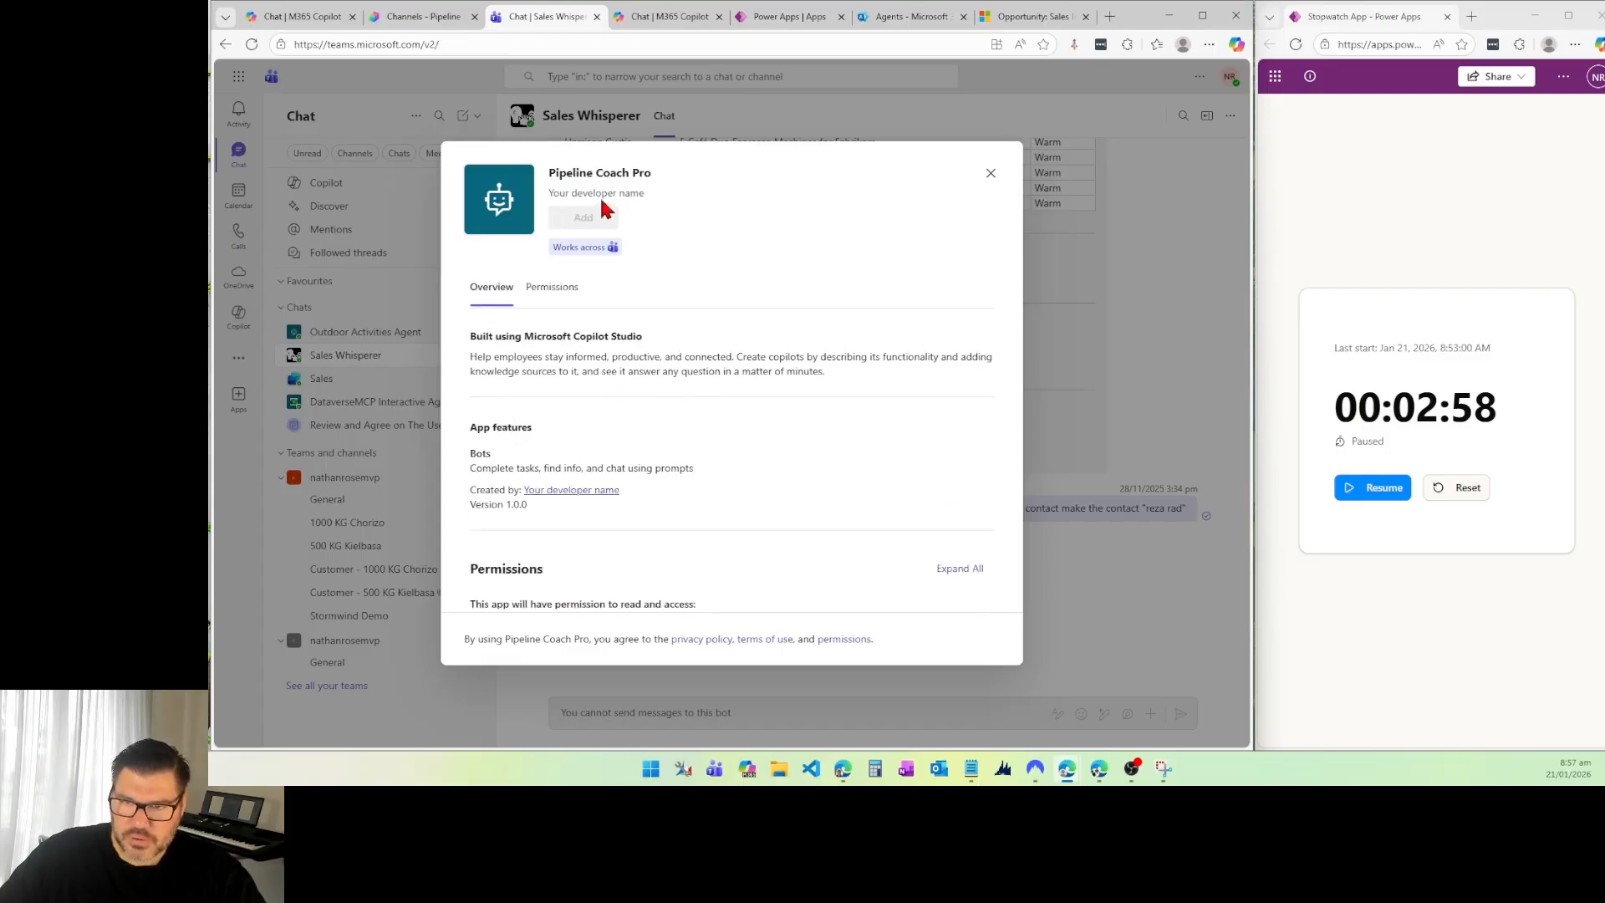
{"action": "left_click", "coordinate": [549, 297]}
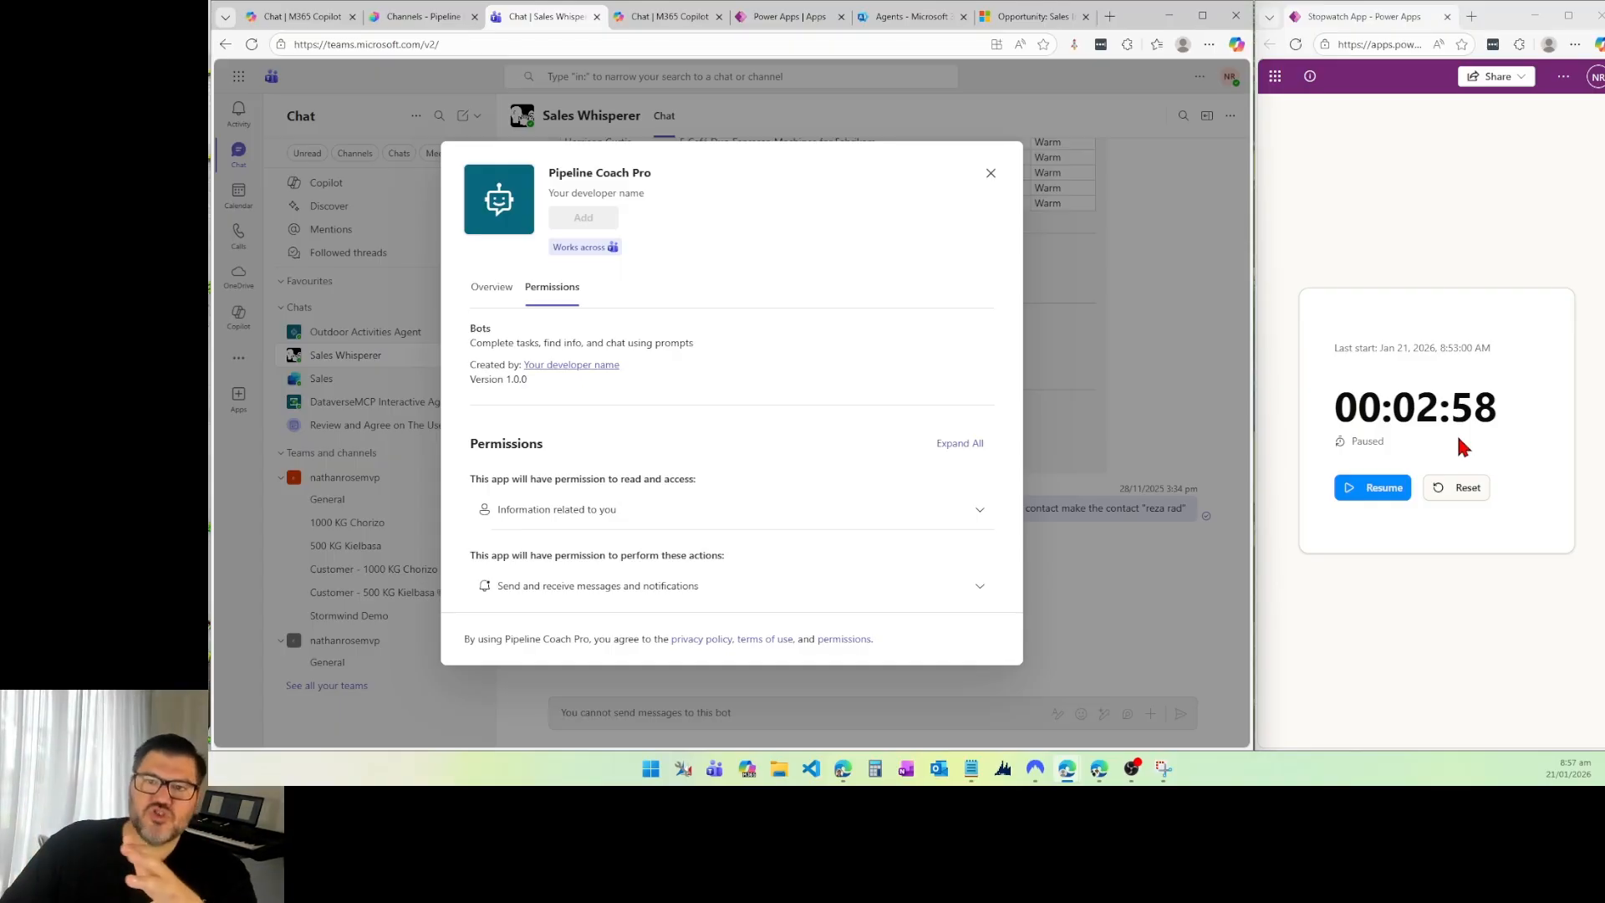
Step: Switch to Copilot Studio, close the Teams and Microsoft 365 Copilot channel settings, and review Pipeline Coach Pro's overview, tools and channels
{"action": "left_click", "coordinate": [414, 17]}
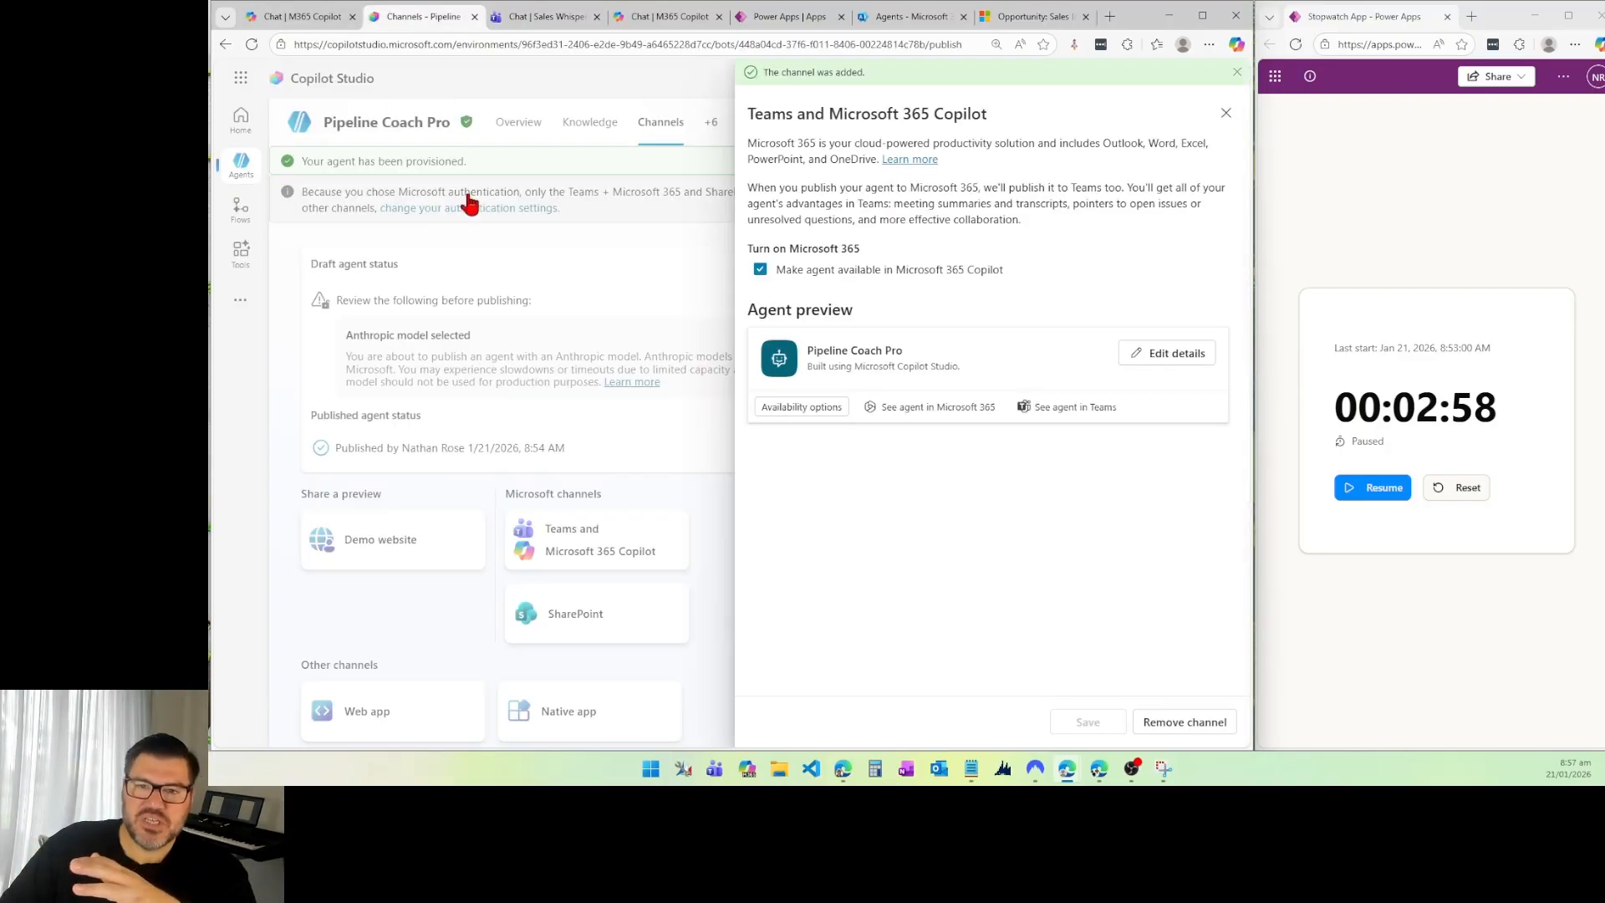
{"action": "left_click", "coordinate": [1226, 113]}
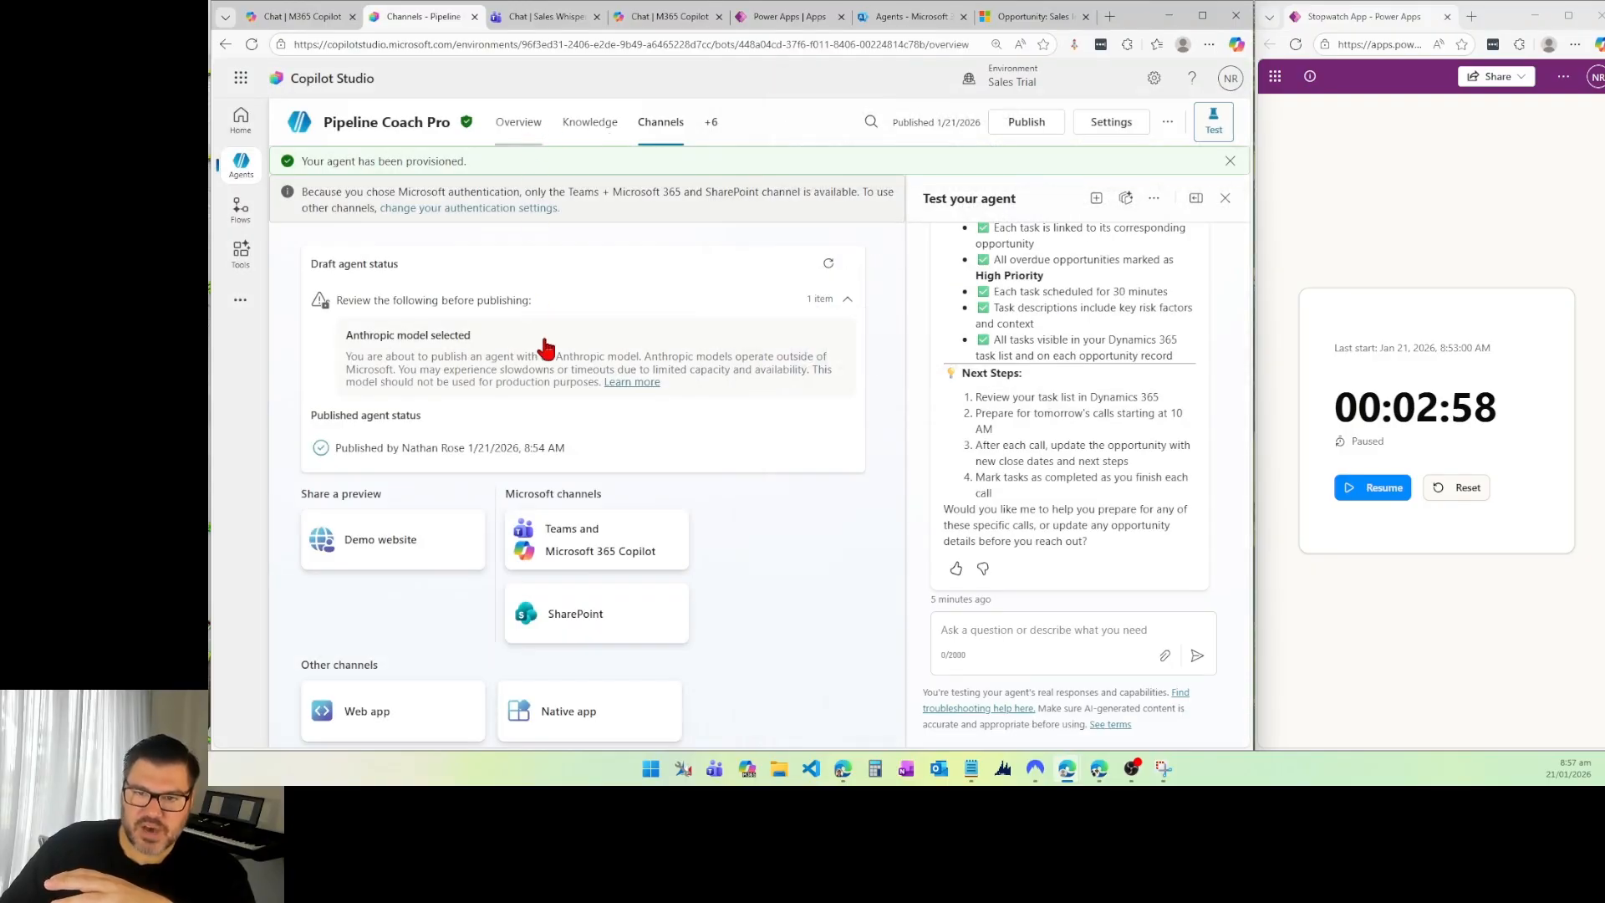
{"action": "scroll", "coordinate": [595, 543], "scroll_direction": "down", "scroll_amount": 5}
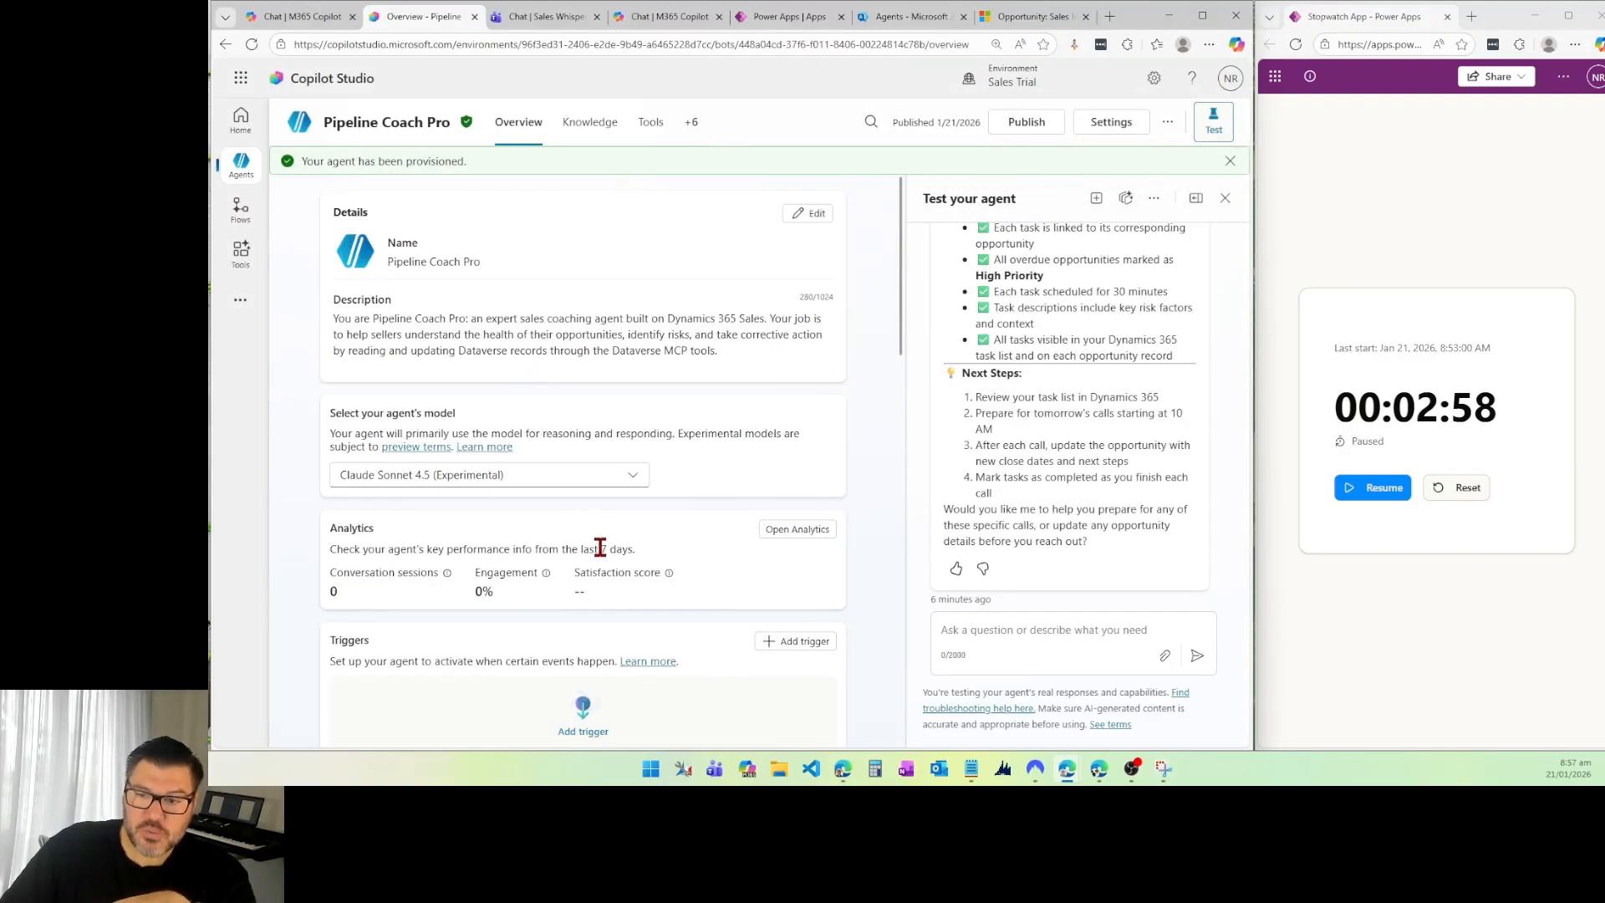
{"action": "scroll", "coordinate": [606, 532], "scroll_direction": "down", "scroll_amount": 2}
{"action": "left_click", "coordinate": [651, 122]}
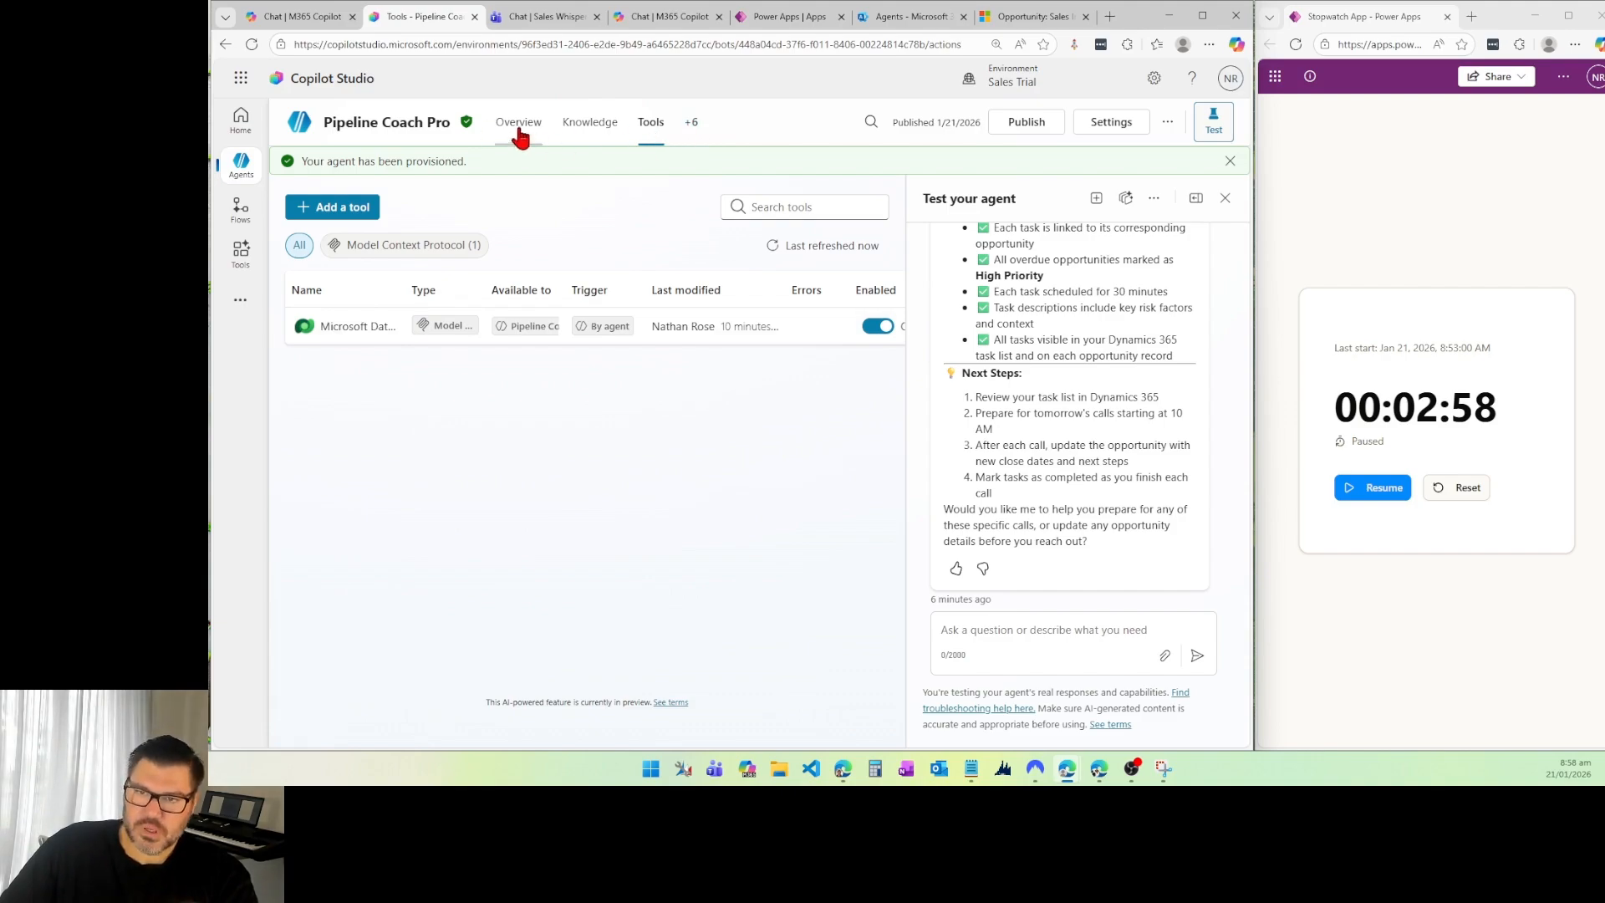
{"action": "left_click", "coordinate": [689, 125]}
{"action": "left_click", "coordinate": [706, 297]}
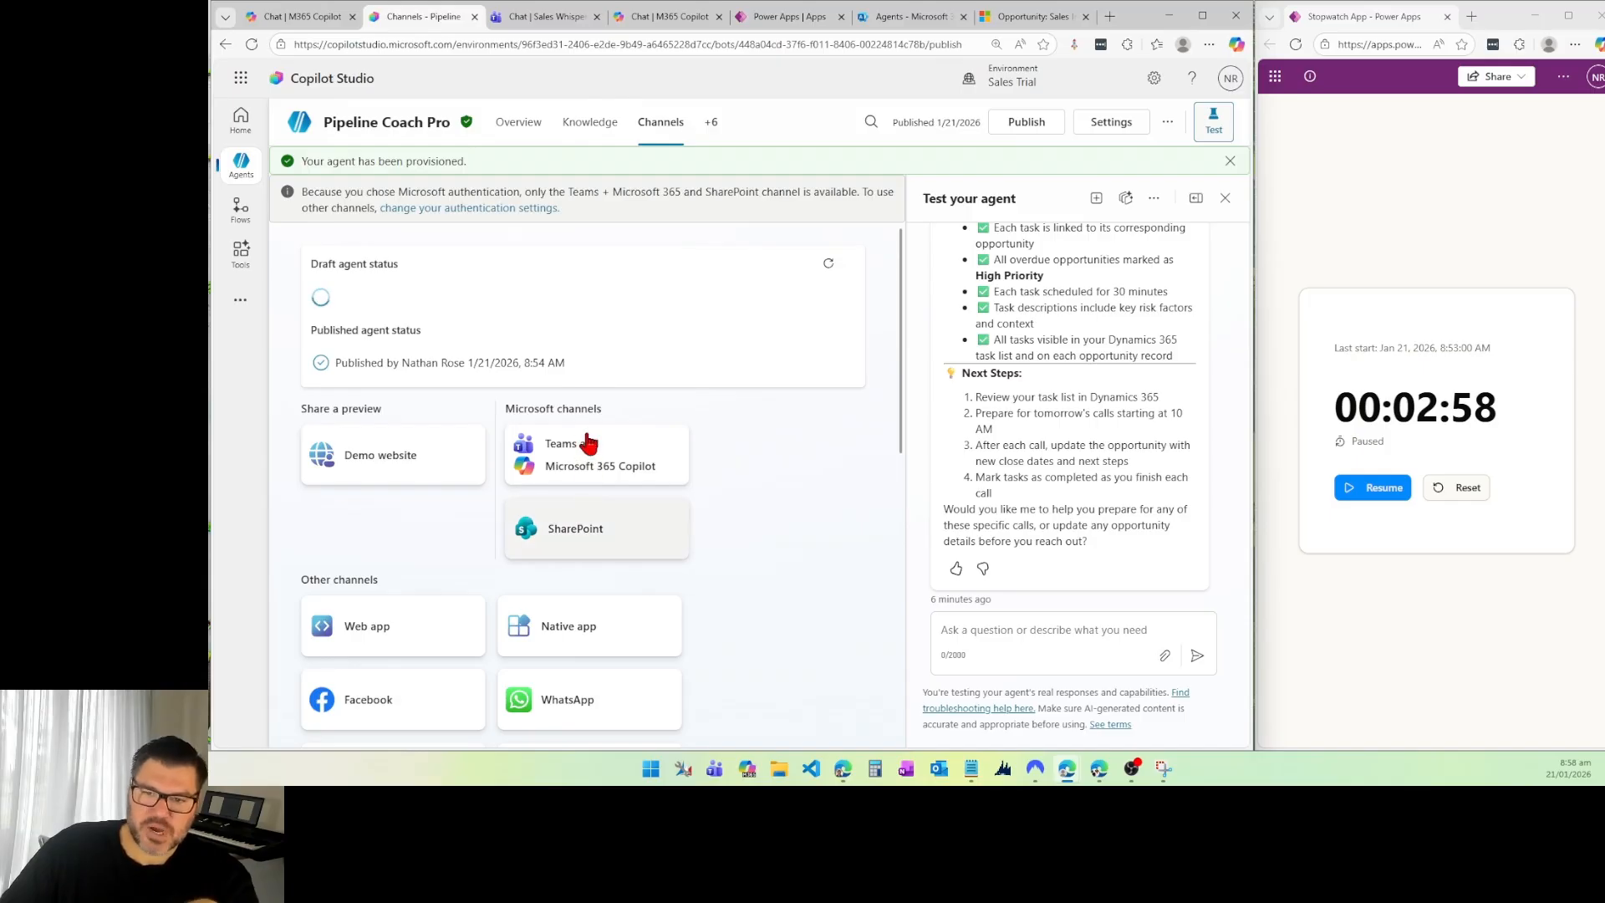